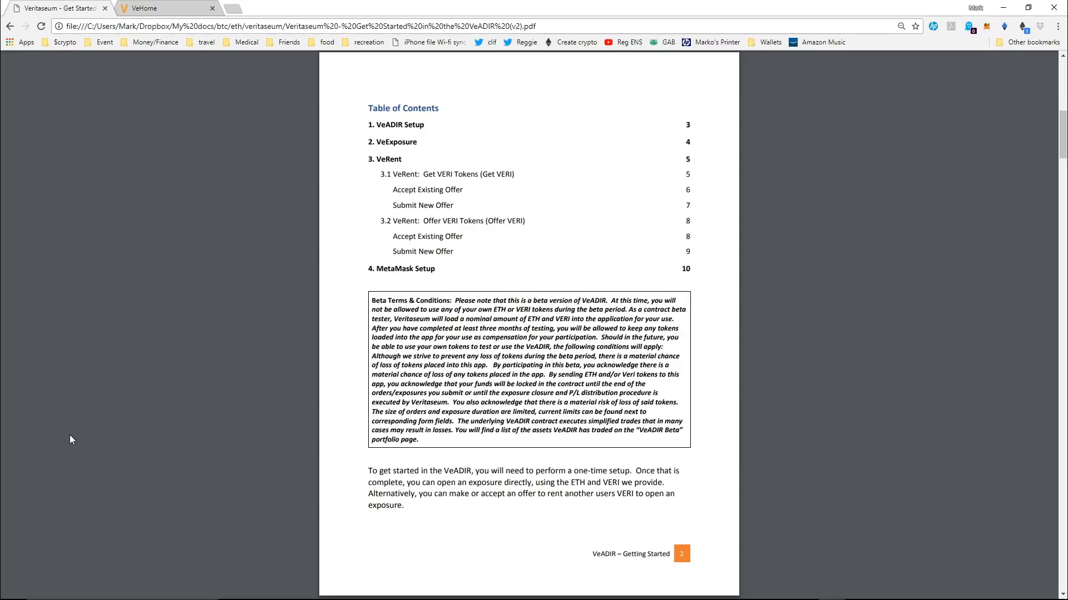
Switch to the Veritaseum home page, look over the site's product and company links, and close that overview
{"action": "left_click", "coordinate": [164, 7]}
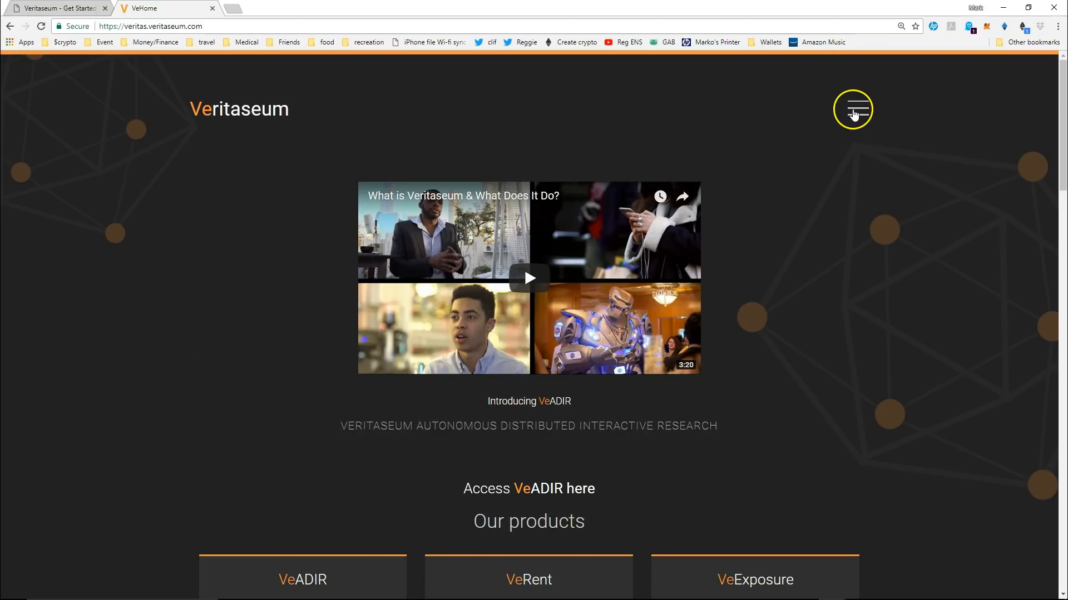
{"action": "left_click", "coordinate": [854, 111]}
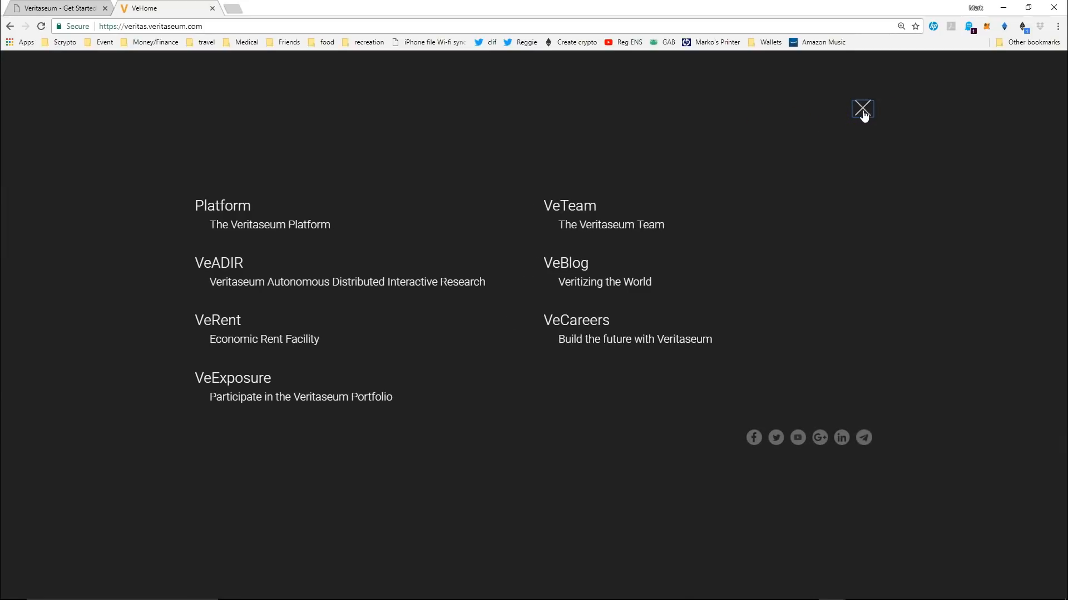
{"action": "left_click", "coordinate": [863, 111]}
{"action": "left_click", "coordinate": [848, 225]}
Open the VeADIR application from the home page and continue past the beta welcome notice
{"action": "scroll", "coordinate": [847, 225], "scroll_direction": "down", "scroll_amount": 5}
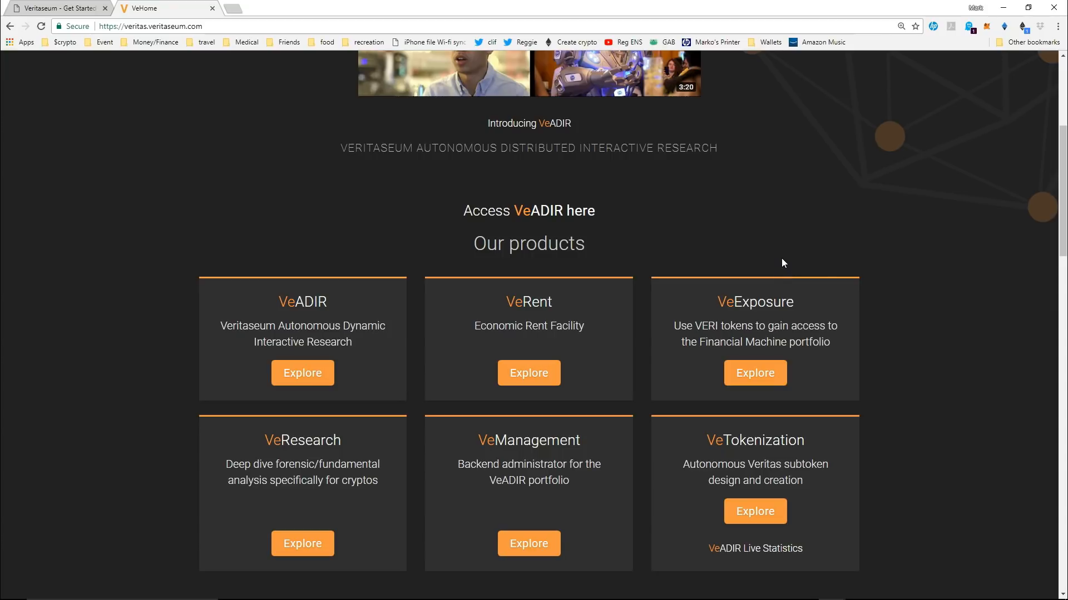
{"action": "scroll", "coordinate": [782, 261], "scroll_direction": "up", "scroll_amount": 2}
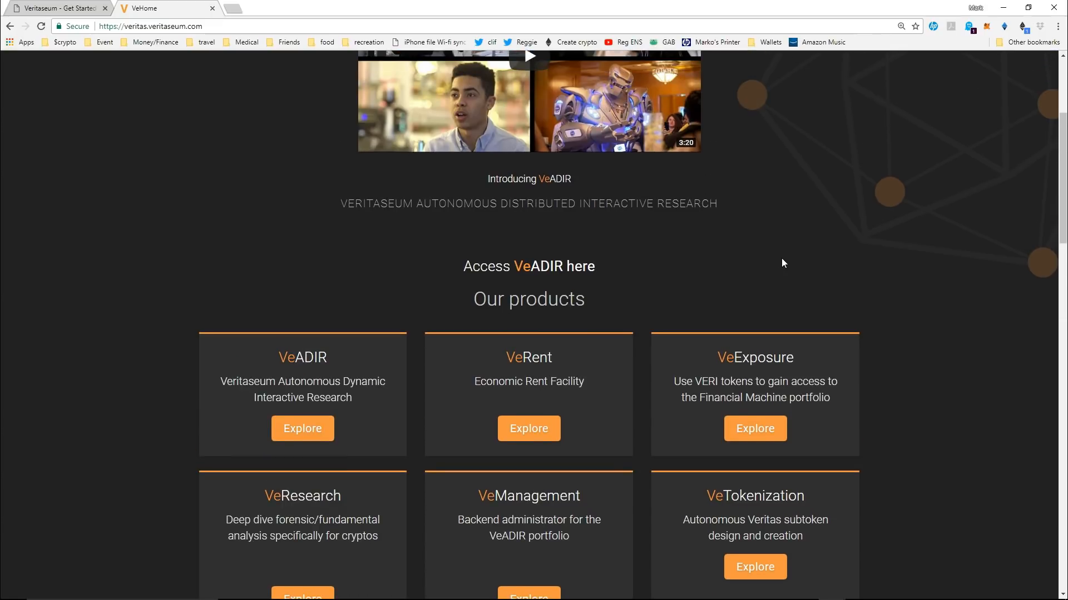
{"action": "scroll", "coordinate": [782, 261], "scroll_direction": "up", "scroll_amount": 1}
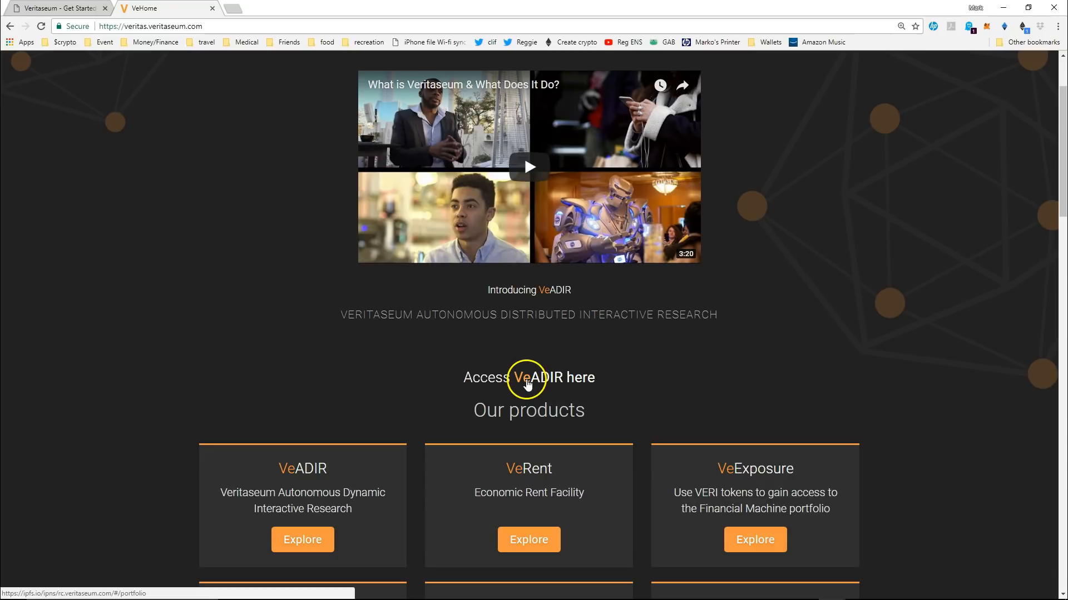
{"action": "left_click", "coordinate": [528, 382]}
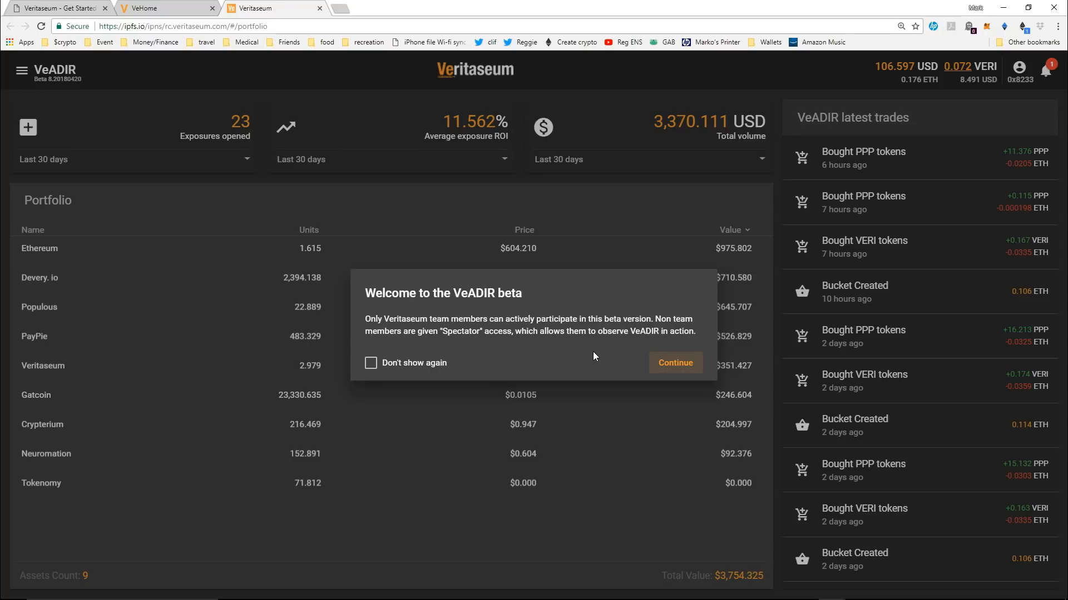
{"action": "left_click", "coordinate": [677, 366]}
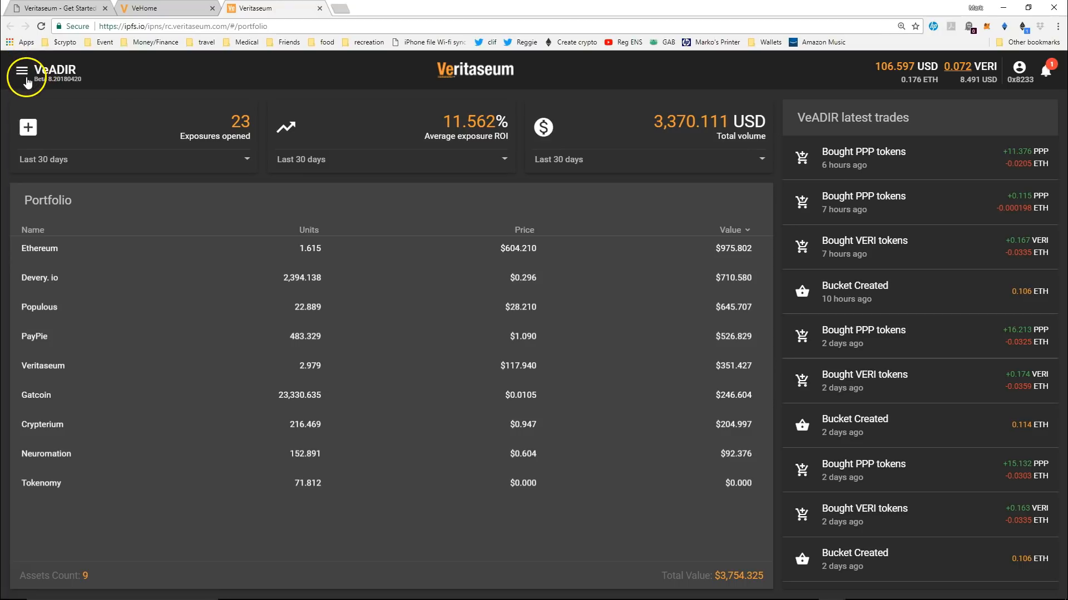
Set the exposure, ROI and volume statistics above the portfolio to cover the last 7 days
{"action": "left_click", "coordinate": [89, 82]}
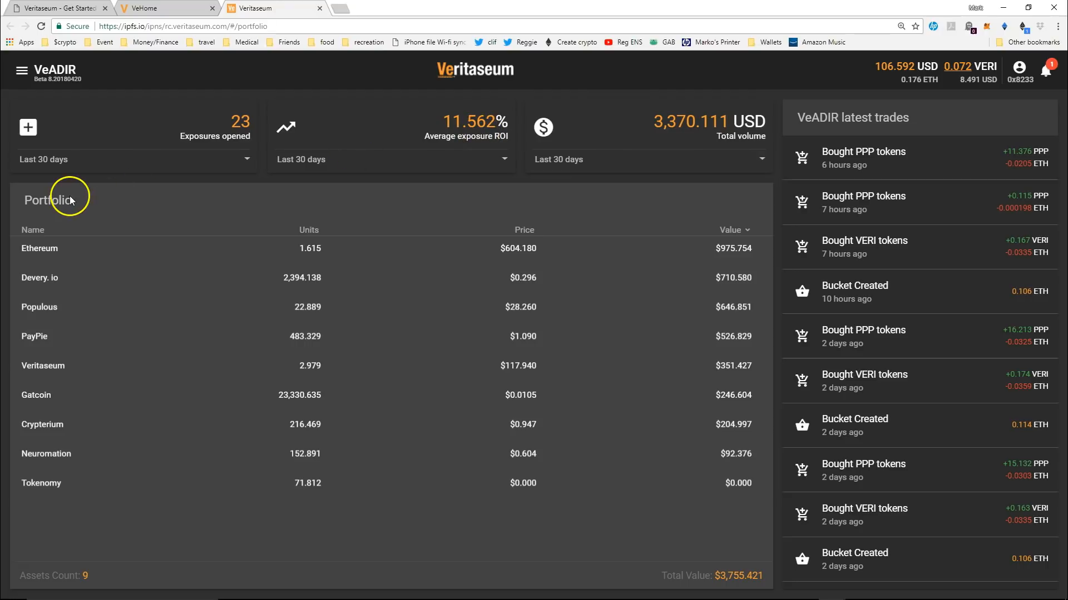
{"action": "left_click", "coordinate": [248, 160]}
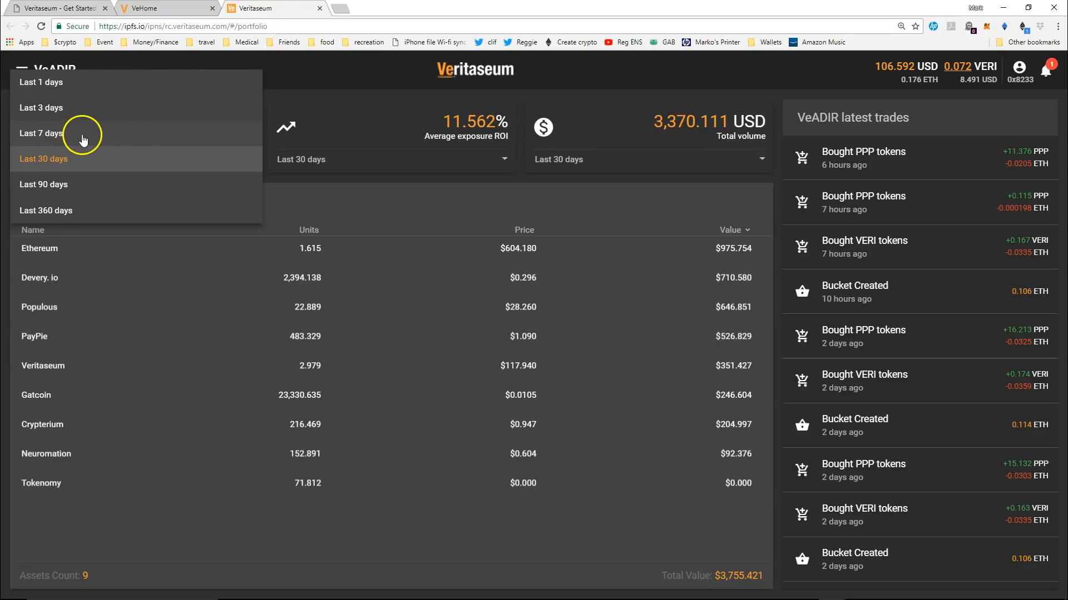
{"action": "left_click", "coordinate": [50, 136]}
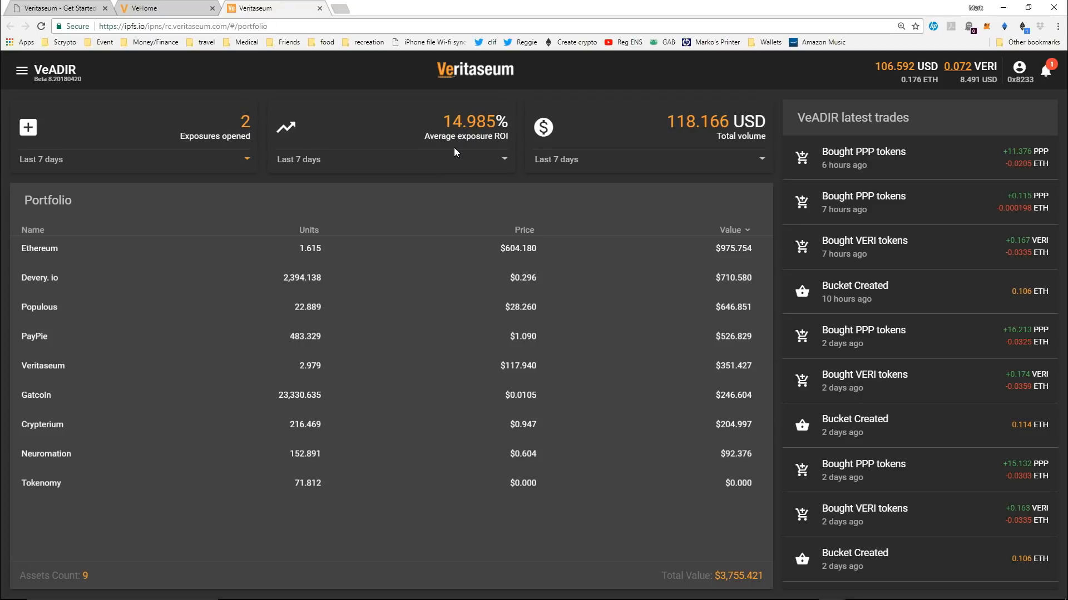
{"action": "left_click", "coordinate": [435, 156]}
Look through the VeADIR latest trades list down to its oldest entries and return to the newest
{"action": "mouse_move", "coordinate": [1015, 105]}
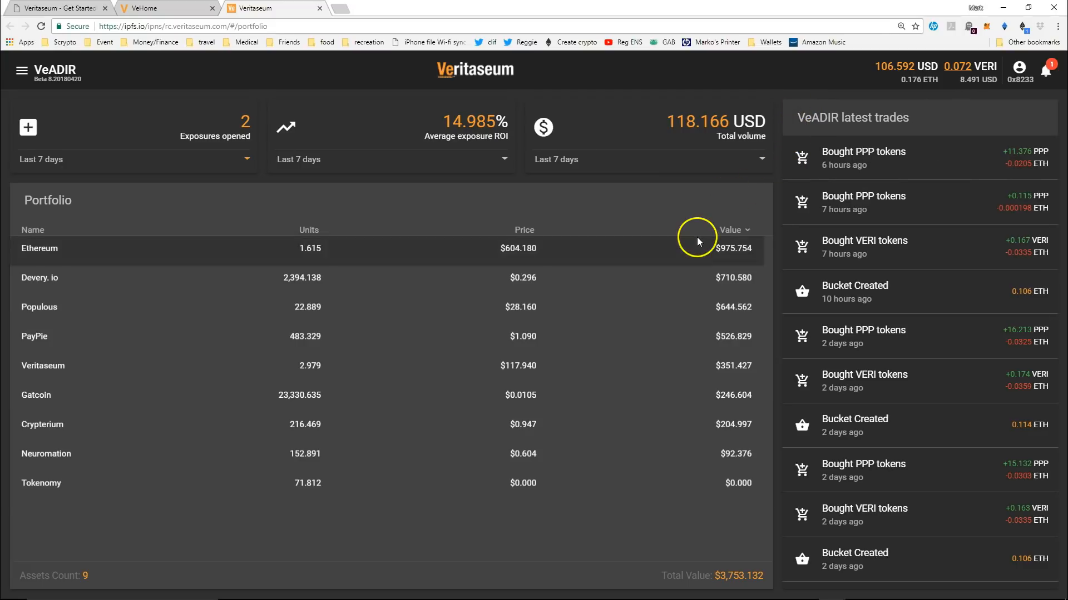
{"action": "scroll", "coordinate": [952, 189], "scroll_direction": "down", "scroll_amount": 8}
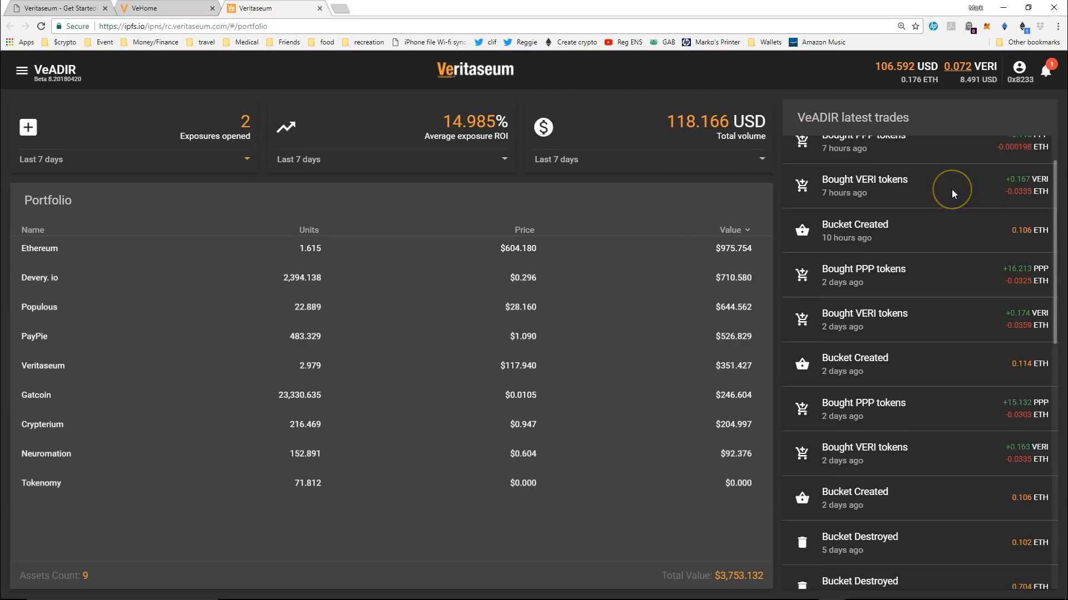
{"action": "scroll", "coordinate": [951, 189], "scroll_direction": "down", "scroll_amount": 4}
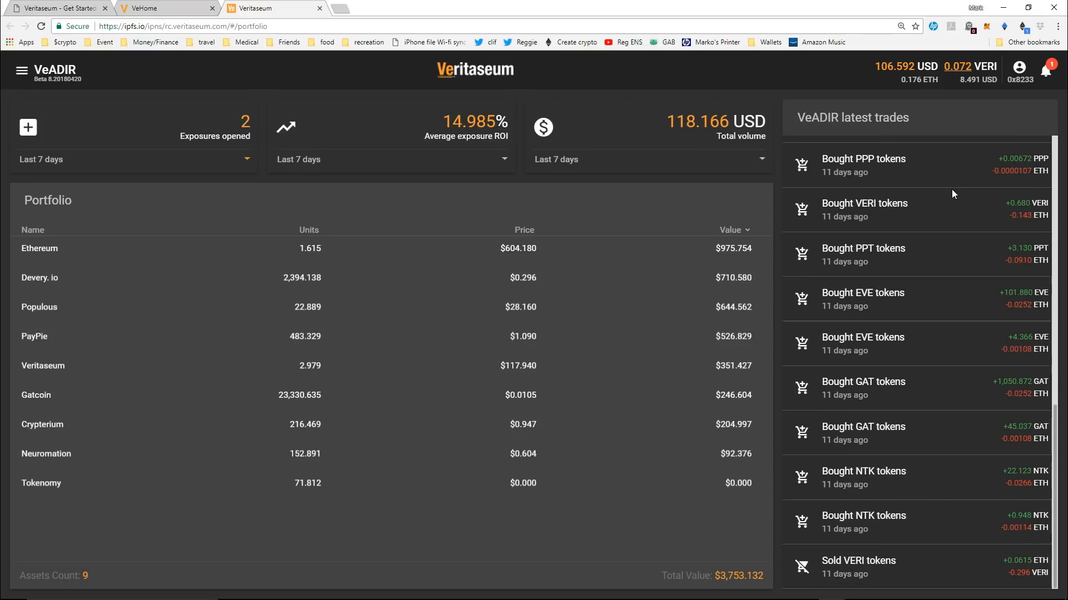
{"action": "scroll", "coordinate": [951, 196], "scroll_direction": "up", "scroll_amount": 5}
{"action": "scroll", "coordinate": [951, 196], "scroll_direction": "up", "scroll_amount": 8}
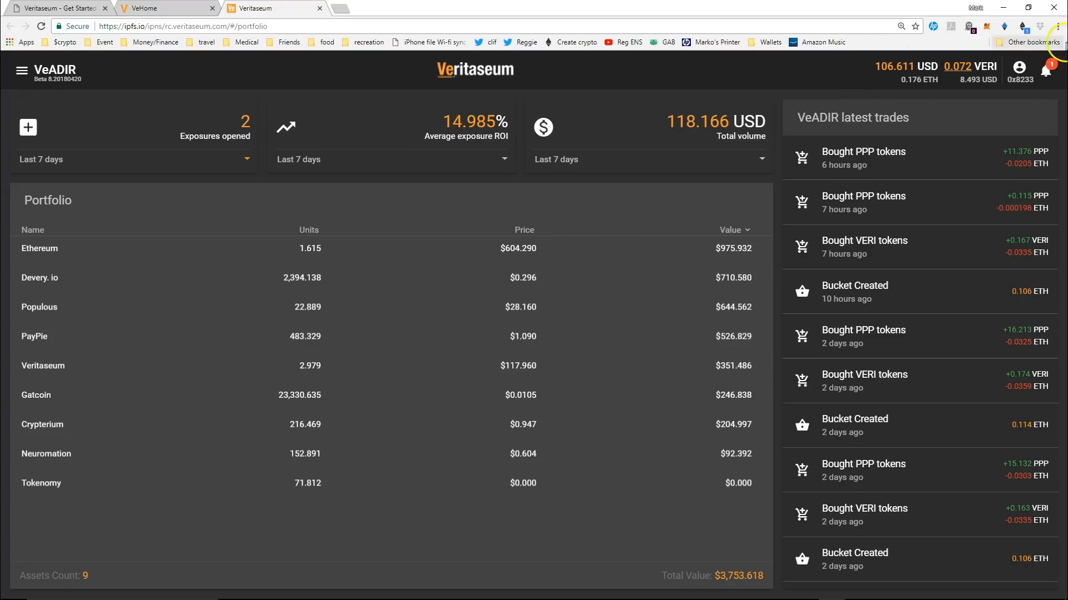
Check the account's ETH and VERI balances, view the latest notifications, and close them
{"action": "mouse_move", "coordinate": [865, 102]}
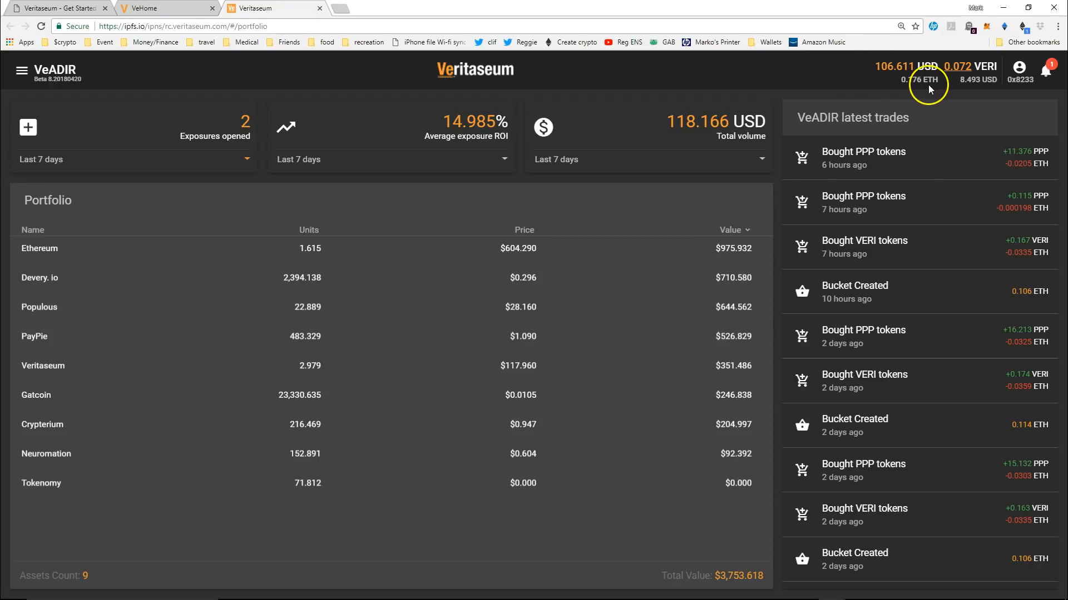
{"action": "mouse_move", "coordinate": [925, 65]}
{"action": "mouse_move", "coordinate": [974, 77]}
{"action": "left_click", "coordinate": [1048, 76]}
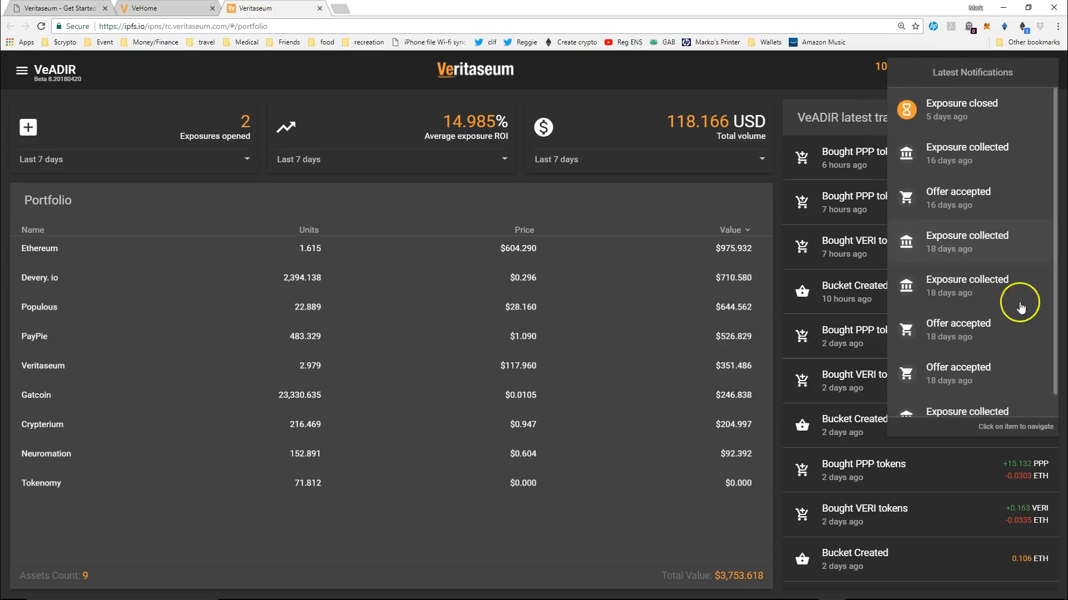
{"action": "left_click", "coordinate": [829, 84]}
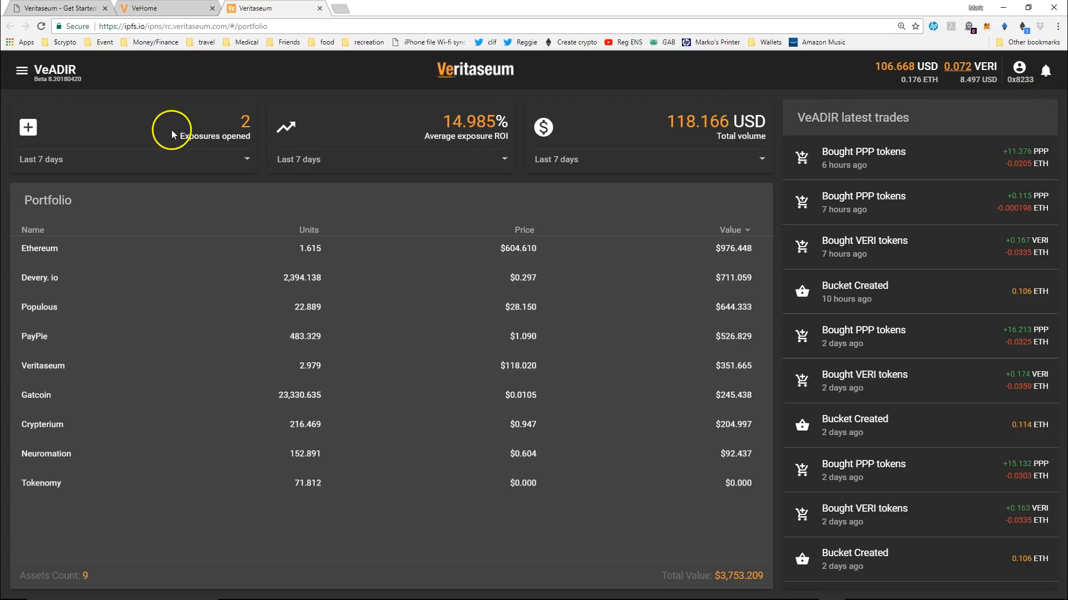
Look over the display currencies and the VeADIR, VeRent and VeExposure navigation entries, keeping USD, and return to the portfolio
{"action": "left_click", "coordinate": [22, 75]}
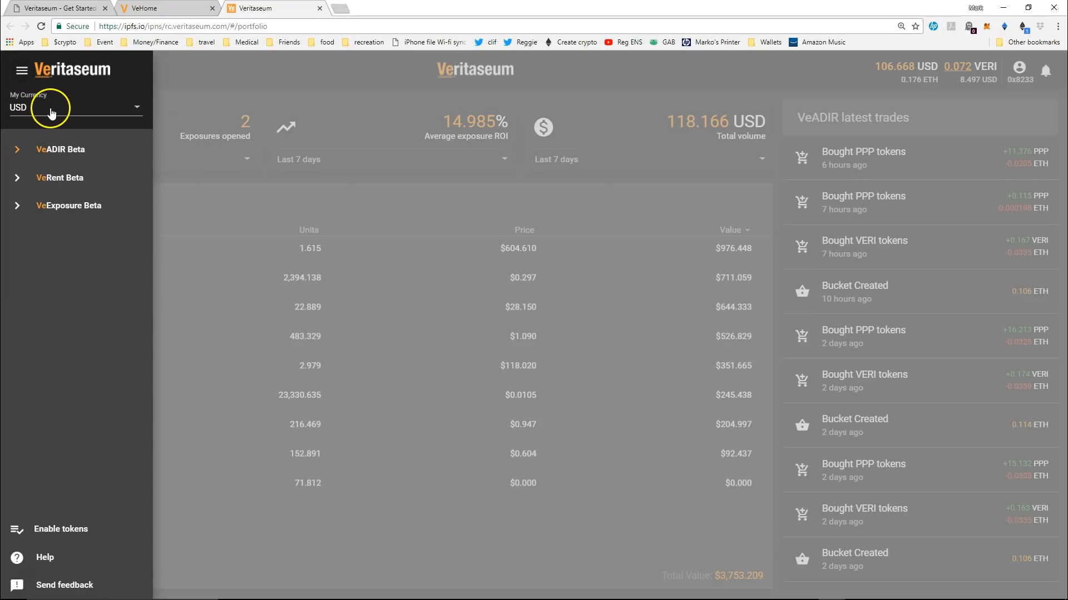
{"action": "left_click", "coordinate": [73, 110]}
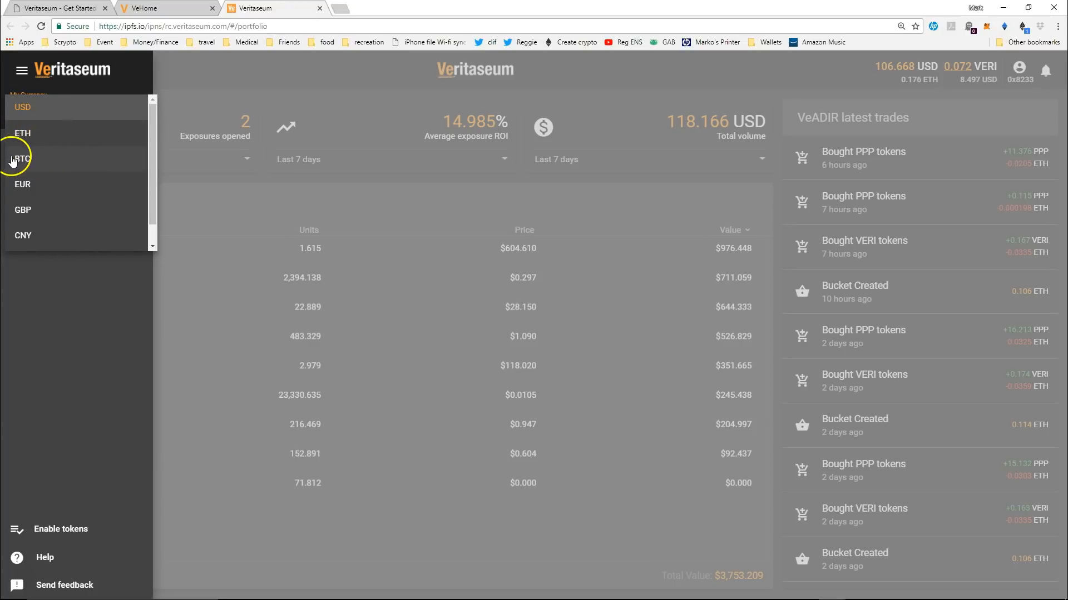
{"action": "mouse_move", "coordinate": [155, 140]}
{"action": "left_mouse_down"}
{"action": "mouse_move", "coordinate": [160, 192]}
{"action": "mouse_move", "coordinate": [162, 124]}
{"action": "left_mouse_up"}
{"action": "left_click", "coordinate": [37, 112]}
{"action": "left_click", "coordinate": [81, 296]}
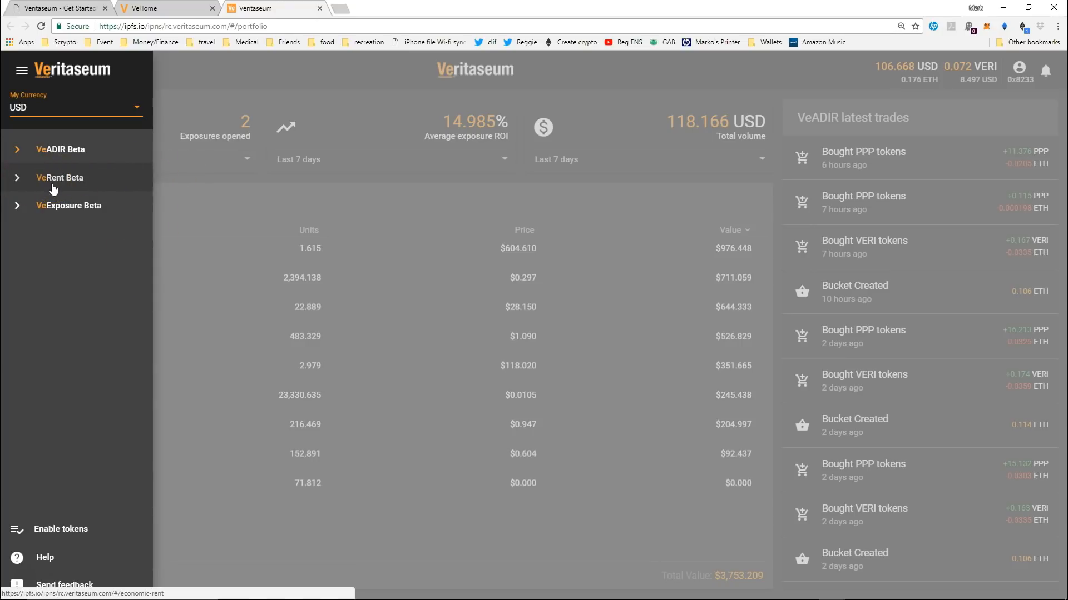
{"action": "left_click", "coordinate": [60, 216]}
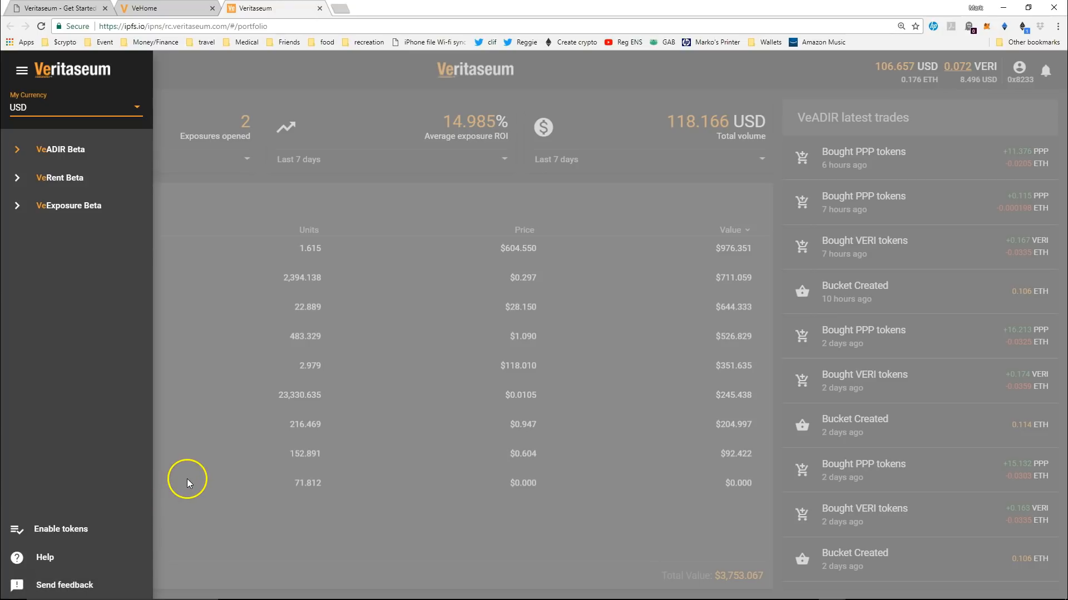
{"action": "left_click", "coordinate": [360, 366]}
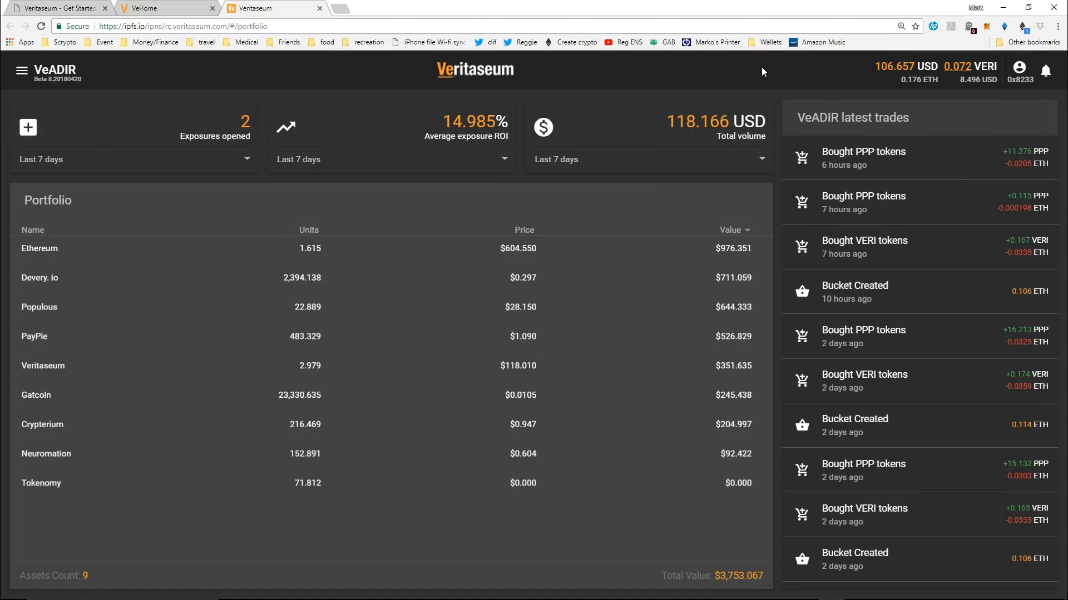
Switch the active MetaMask wallet to Account 1 and return to the VeADIR portfolio
{"action": "left_click", "coordinate": [986, 27]}
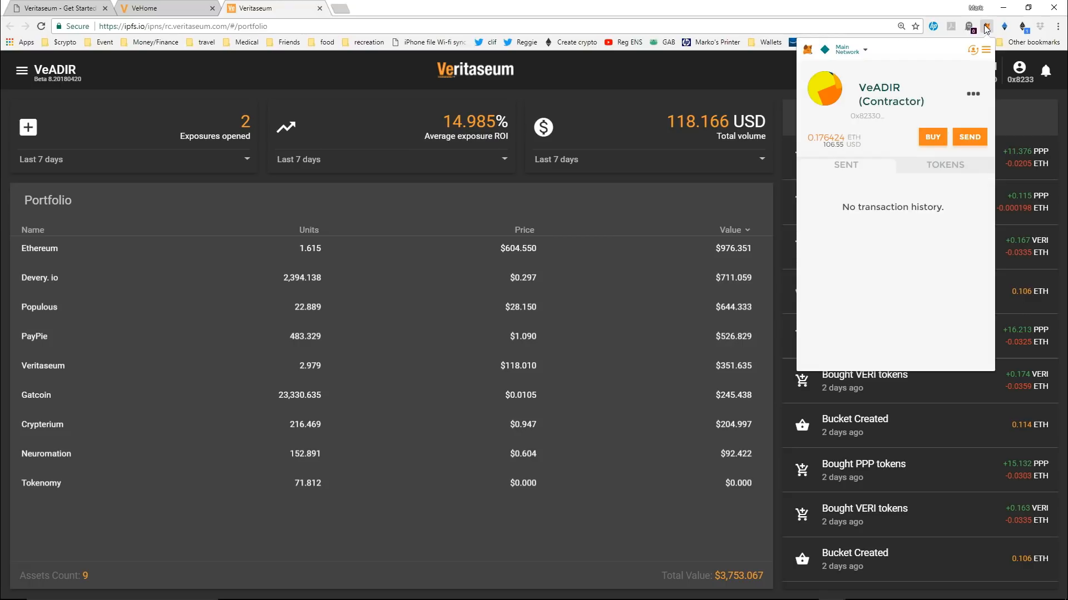
{"action": "left_click", "coordinate": [974, 54]}
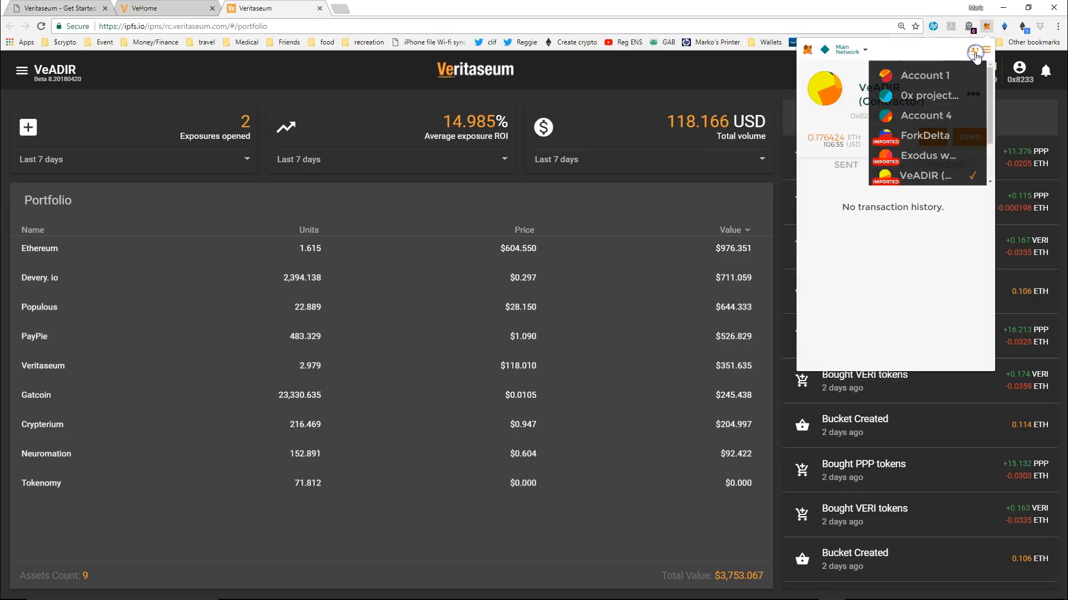
{"action": "left_click", "coordinate": [933, 79]}
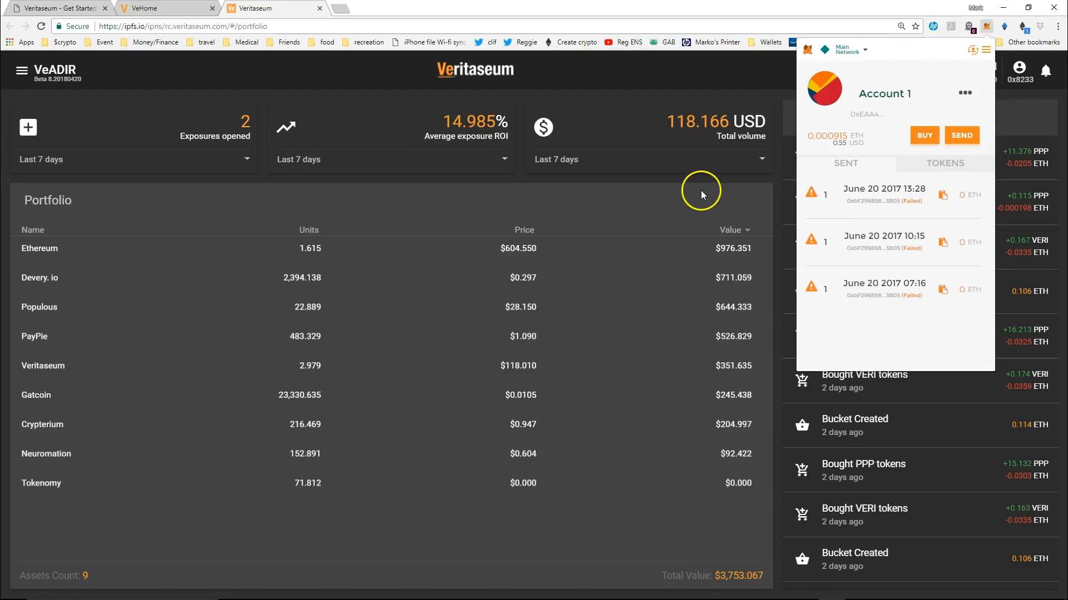
{"action": "left_click", "coordinate": [660, 204]}
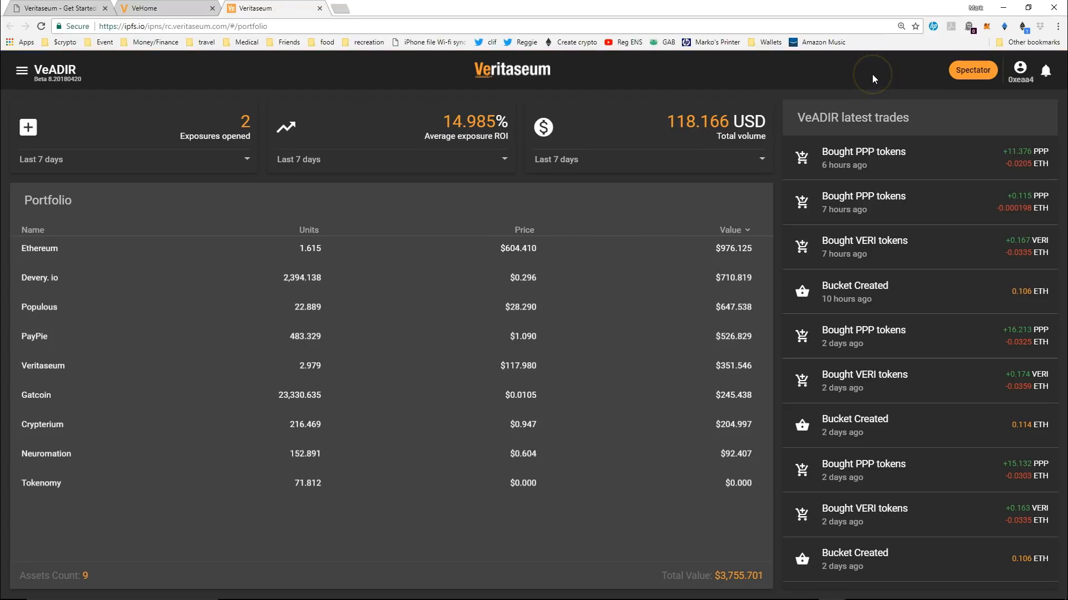
{"action": "left_click", "coordinate": [864, 132]}
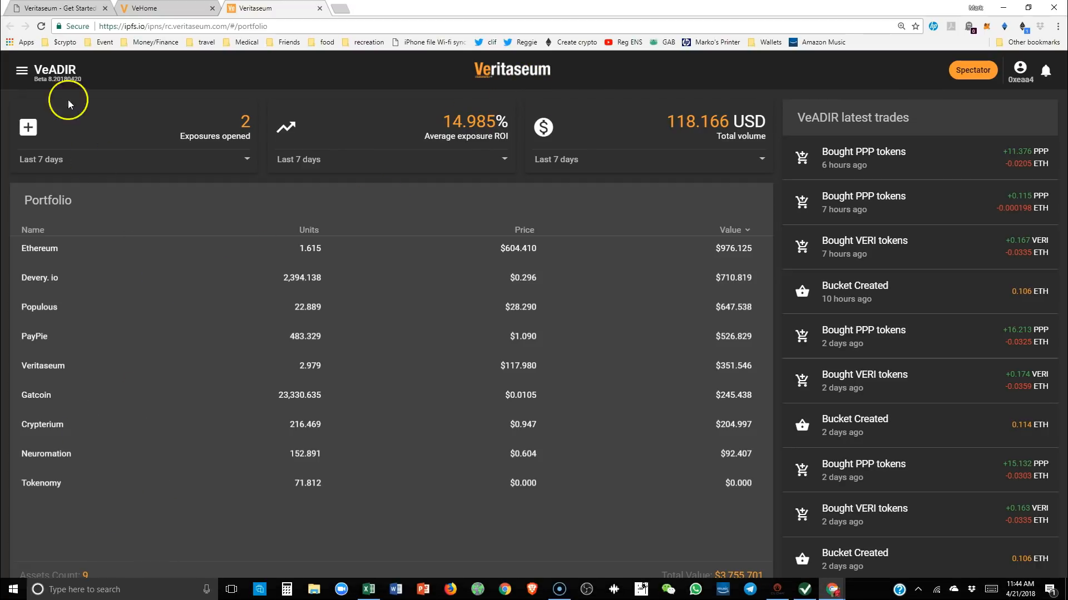
Go to the VeRent Beta section and show its Offer VERI Tokens page
{"action": "left_click", "coordinate": [19, 81]}
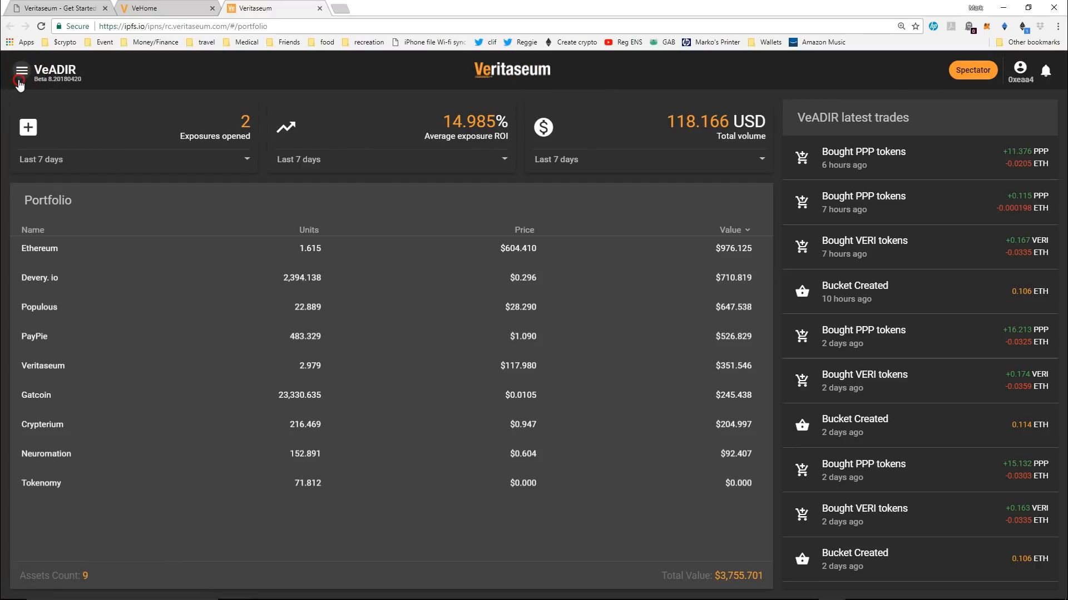
{"action": "left_click", "coordinate": [22, 72]}
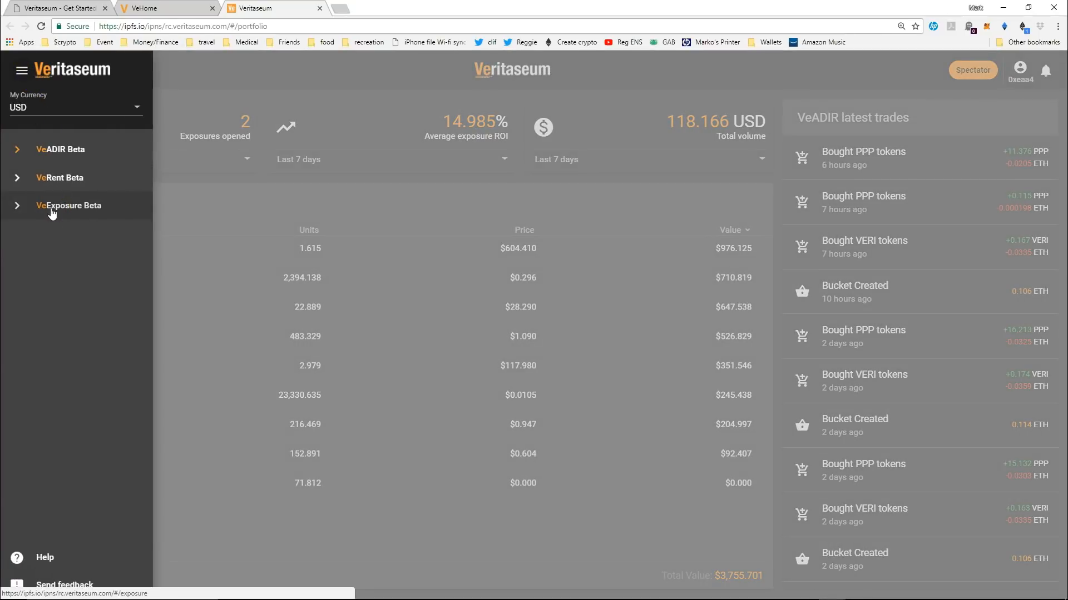
{"action": "left_click", "coordinate": [55, 179]}
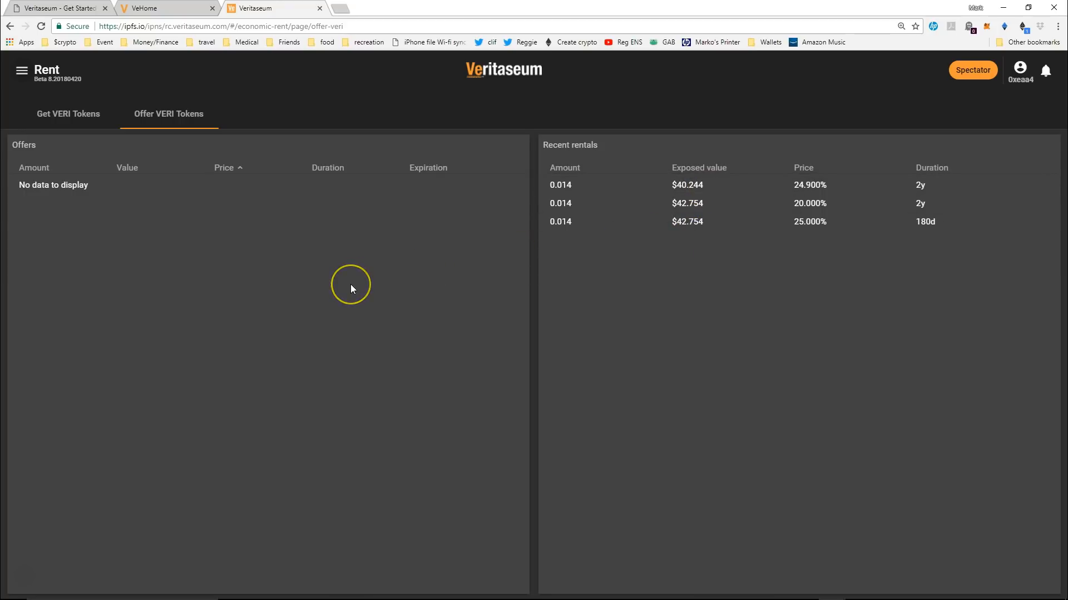
Open the exposure details of the recent 2-year rental priced at 24.900% and examine its exposed value, fee and period
{"action": "left_click", "coordinate": [726, 184]}
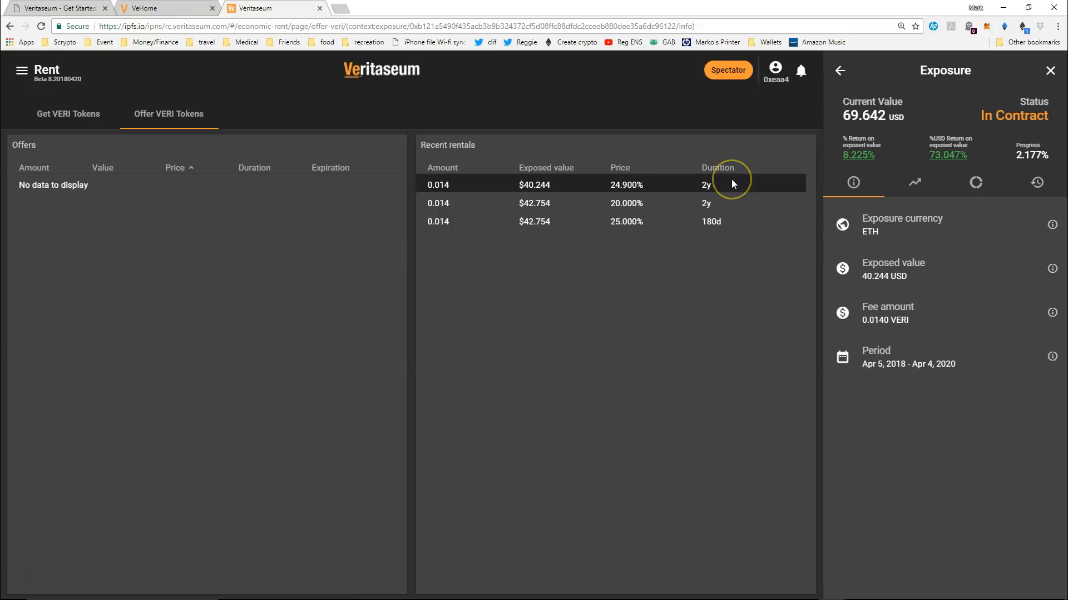
{"action": "left_click", "coordinate": [571, 193]}
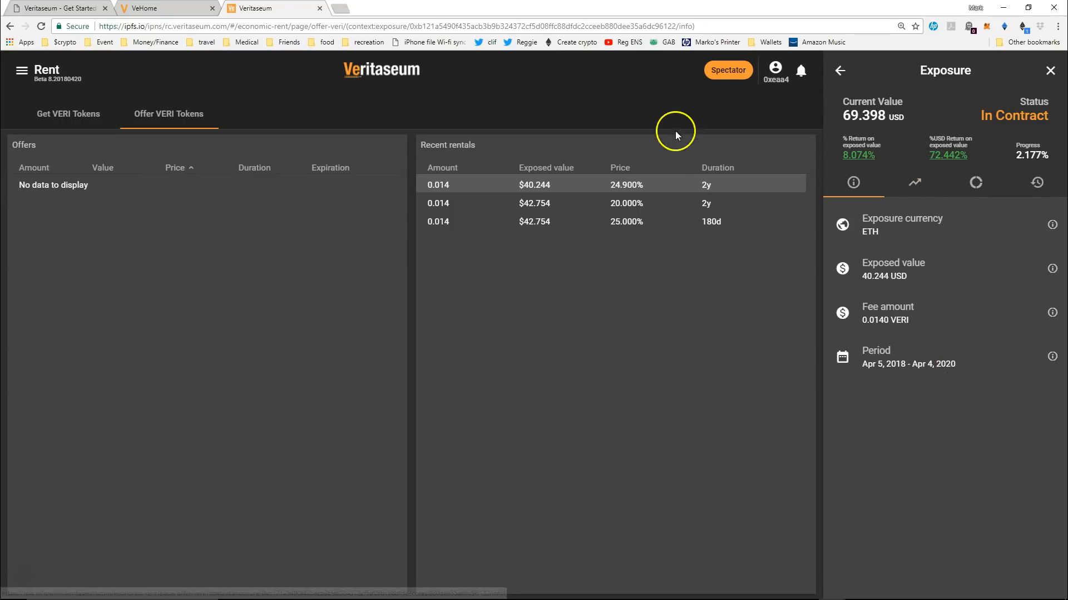
{"action": "left_click", "coordinate": [626, 192]}
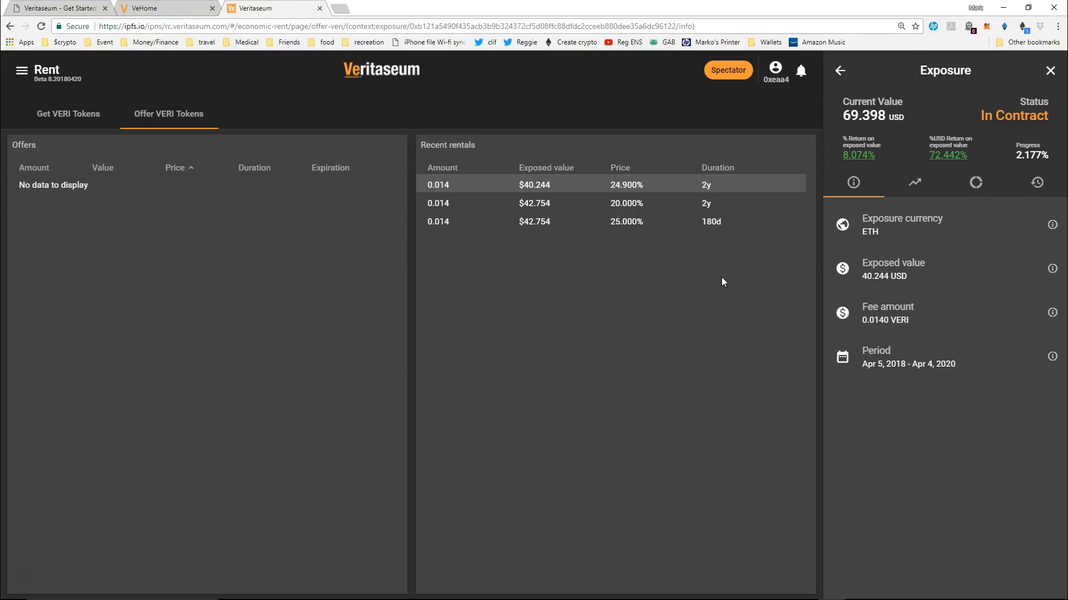
{"action": "left_click", "coordinate": [614, 193]}
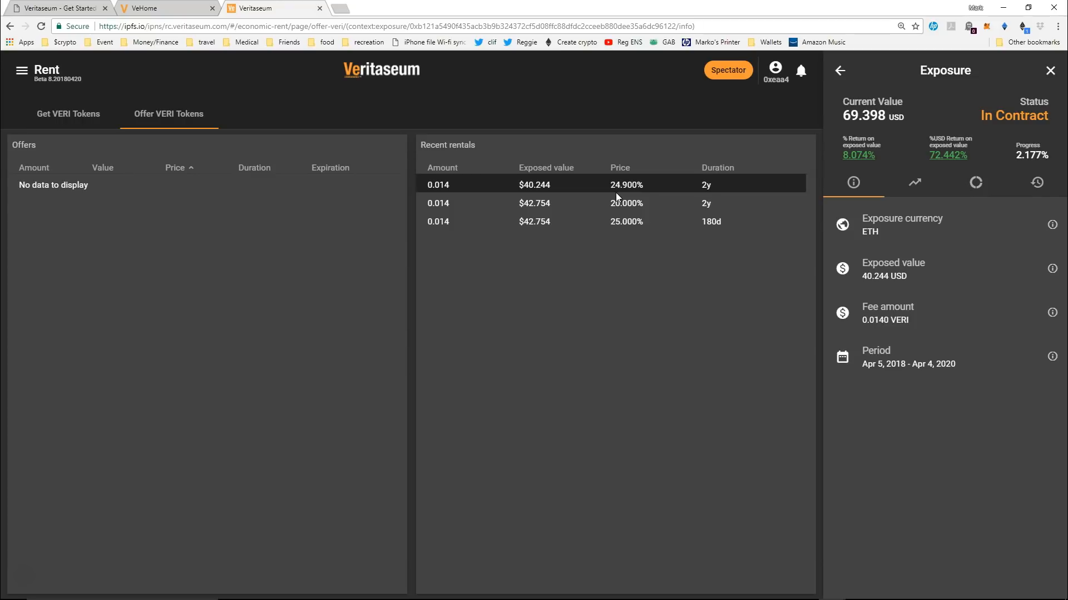
{"action": "left_click", "coordinate": [617, 194]}
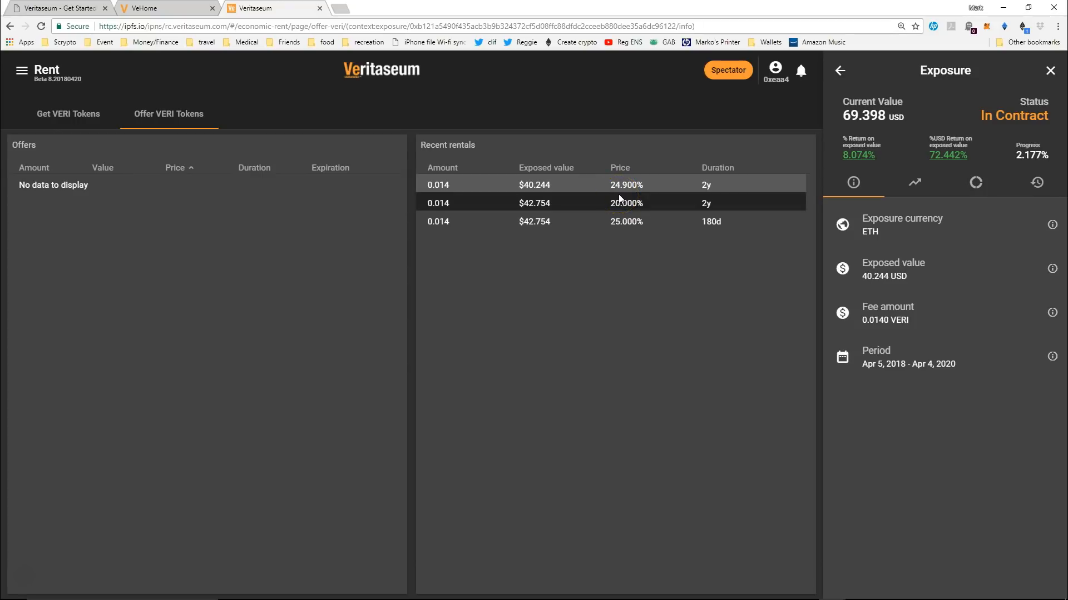
Examine the selected exposure's performance, comparing the initial and current ETH value, ETH/USD rate and USD value
{"action": "left_click", "coordinate": [690, 325]}
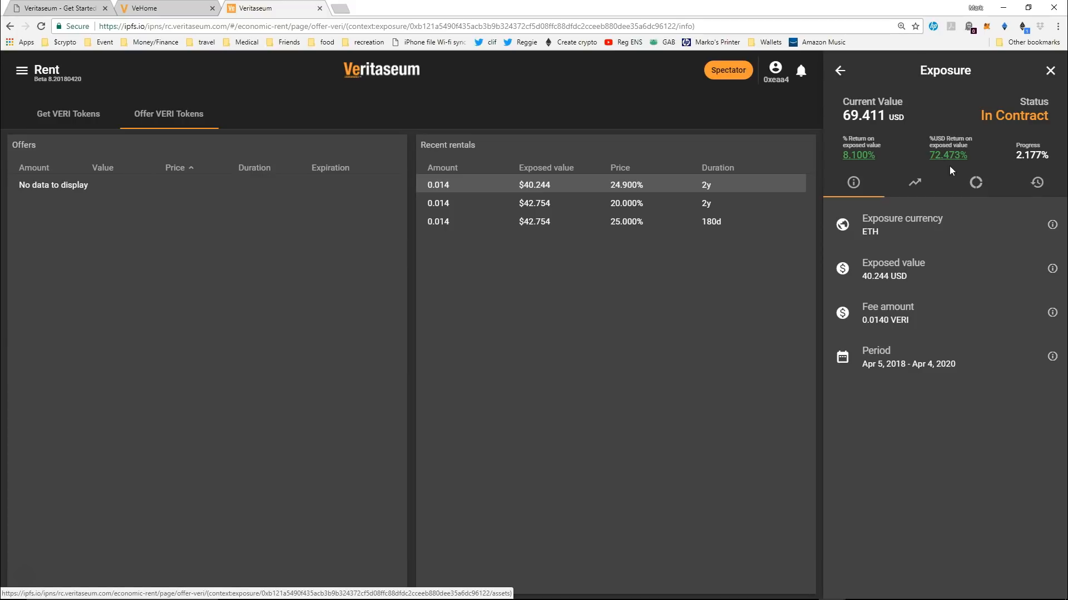
{"action": "left_click", "coordinate": [1043, 165]}
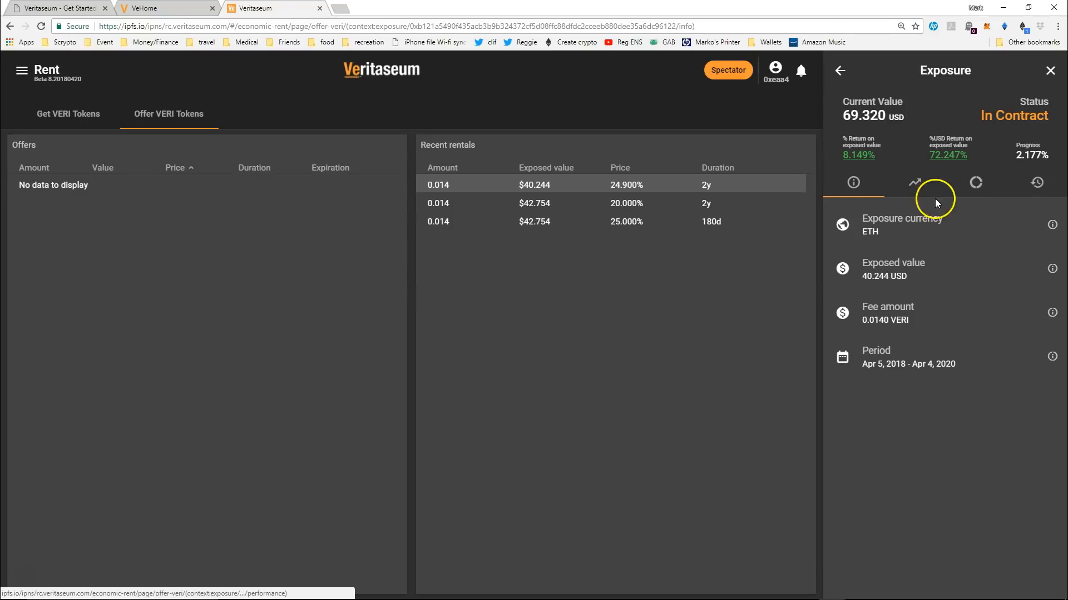
{"action": "left_click", "coordinate": [915, 188]}
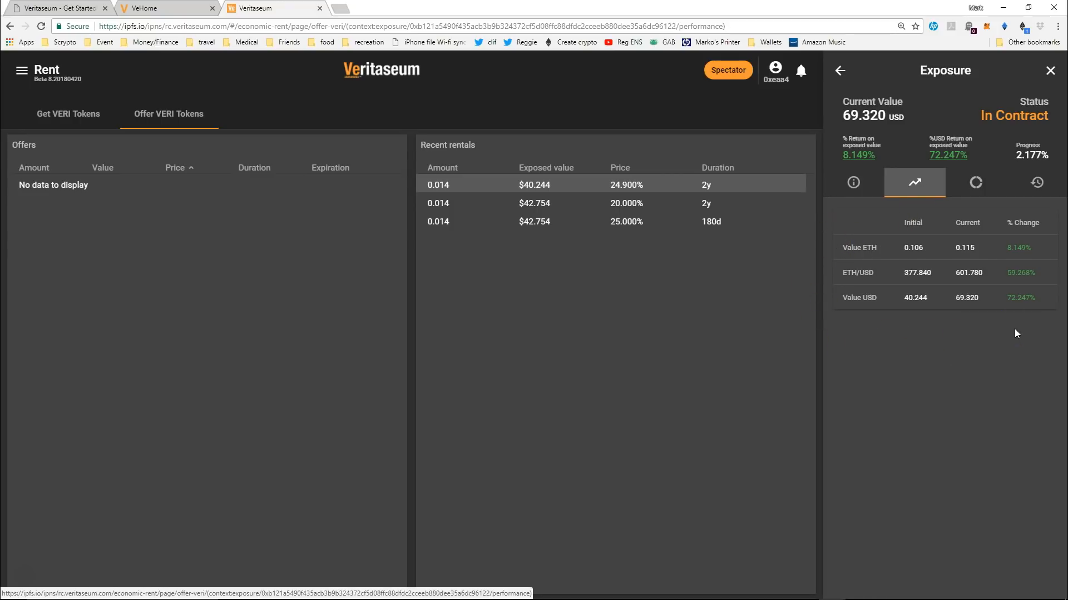
{"action": "left_click", "coordinate": [914, 260]}
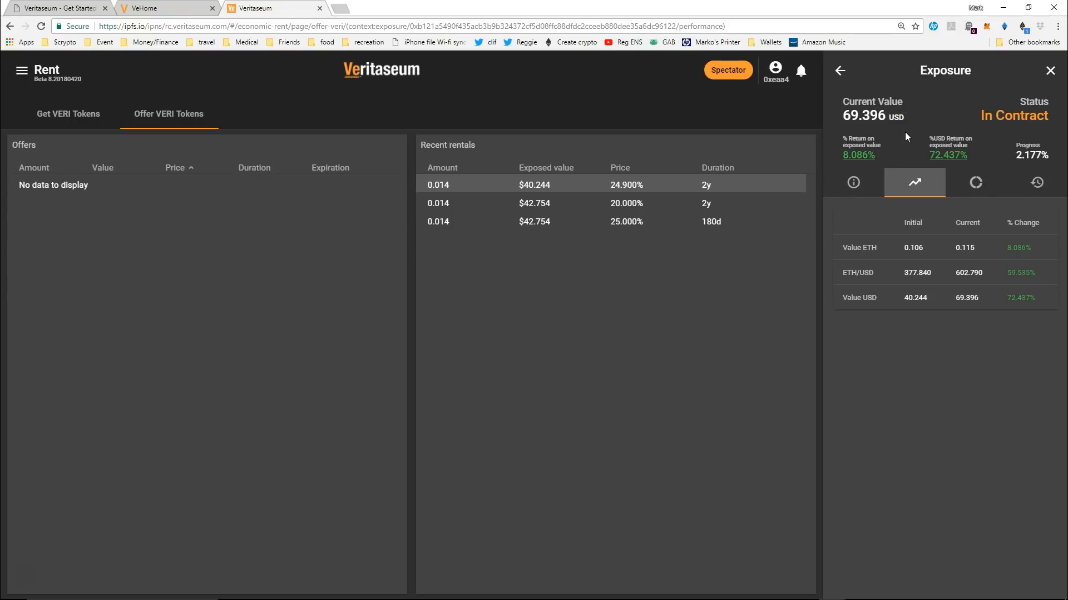
Examine the same exposure's asset allocation and its timeline of opened and collected events
{"action": "left_click", "coordinate": [976, 184]}
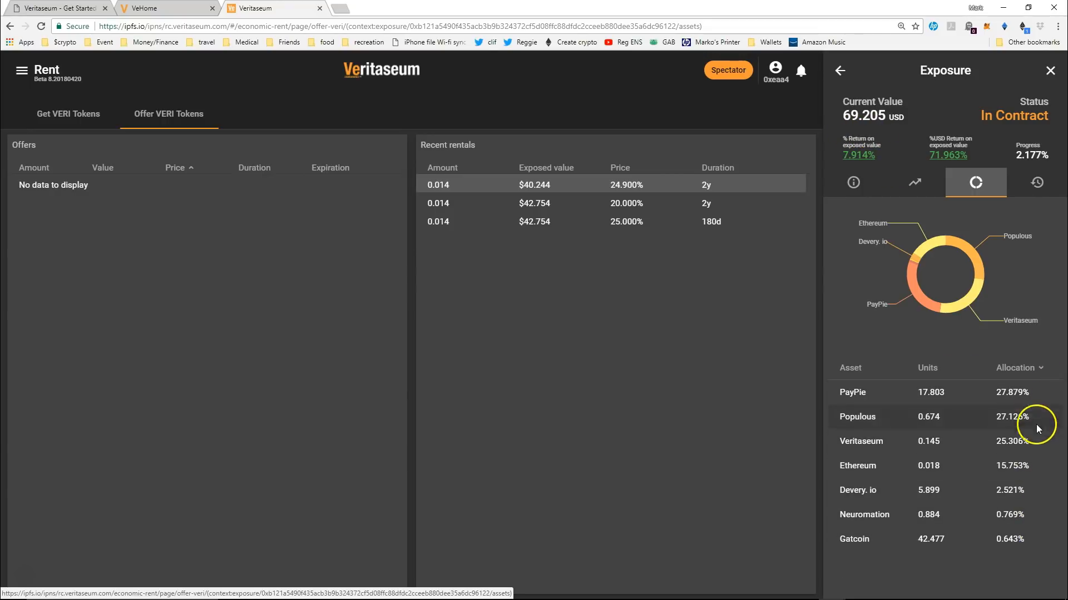
{"action": "left_click", "coordinate": [1037, 392]}
{"action": "left_click", "coordinate": [1040, 189]}
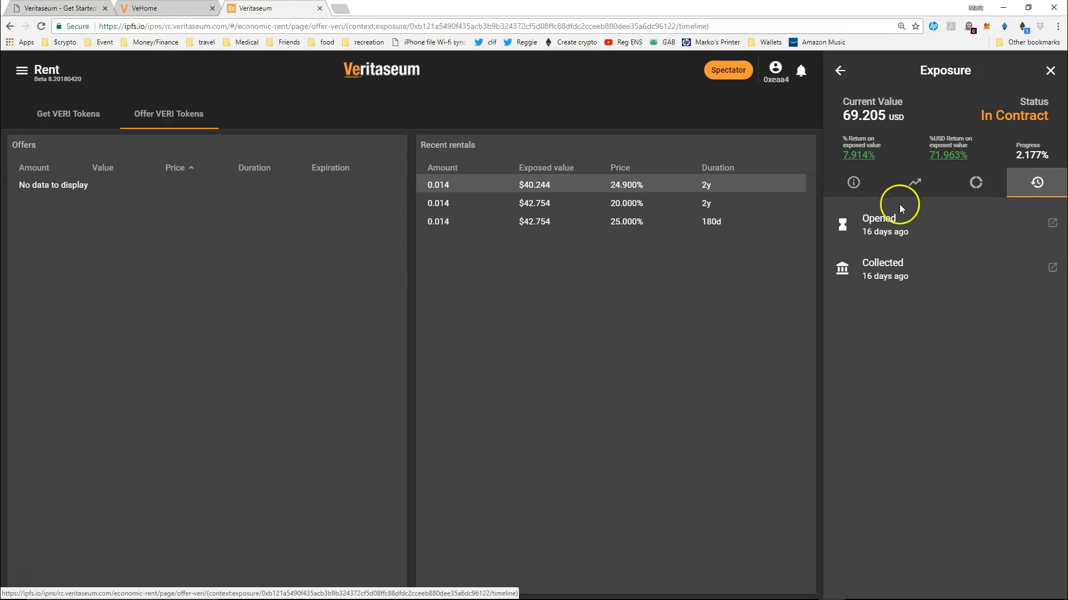
{"action": "left_click", "coordinate": [863, 270]}
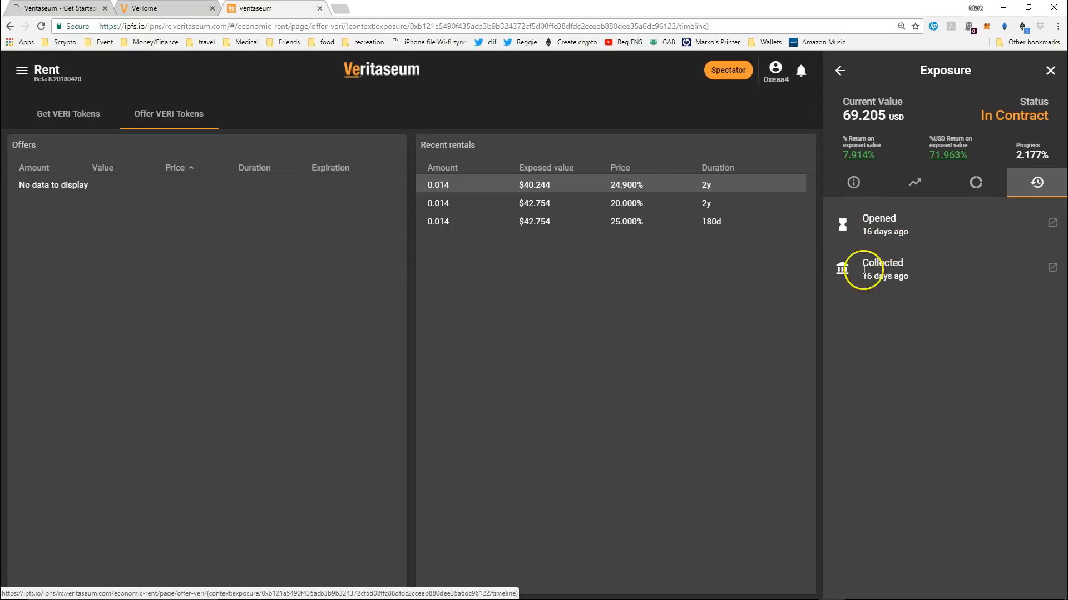
{"action": "left_click", "coordinate": [917, 286]}
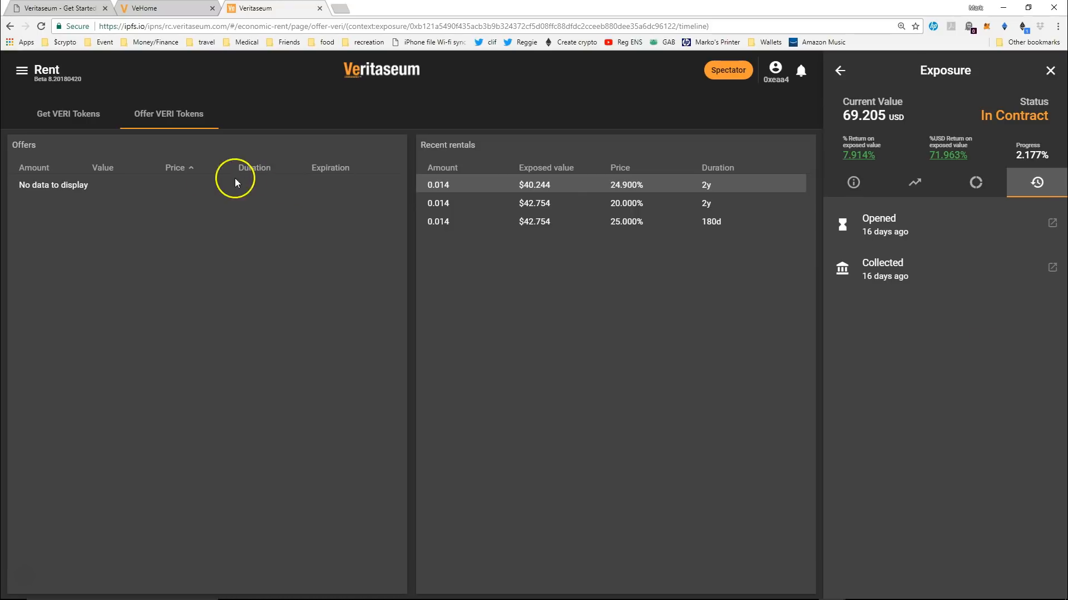
Show VeRent's Get VERI Tokens page and go on to the VeExposure Beta section
{"action": "left_click", "coordinate": [66, 115]}
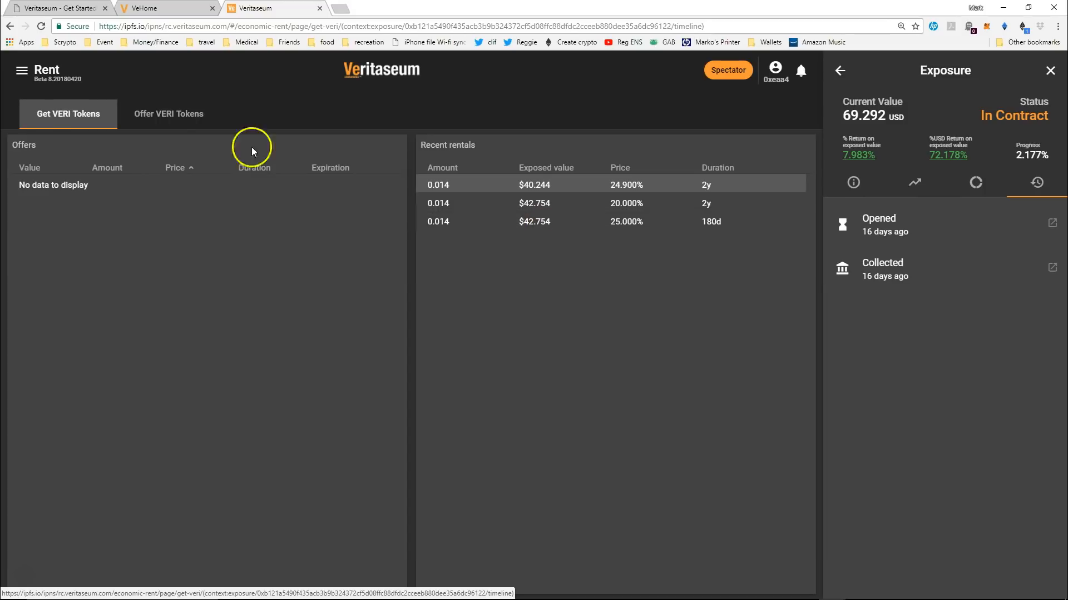
{"action": "left_click", "coordinate": [22, 72]}
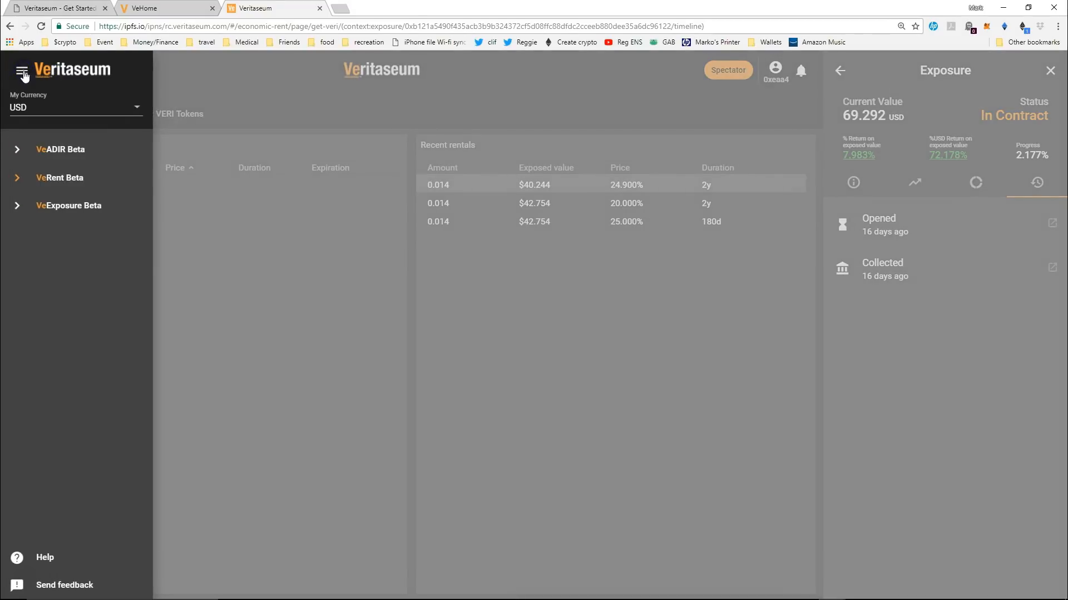
{"action": "left_click", "coordinate": [59, 210]}
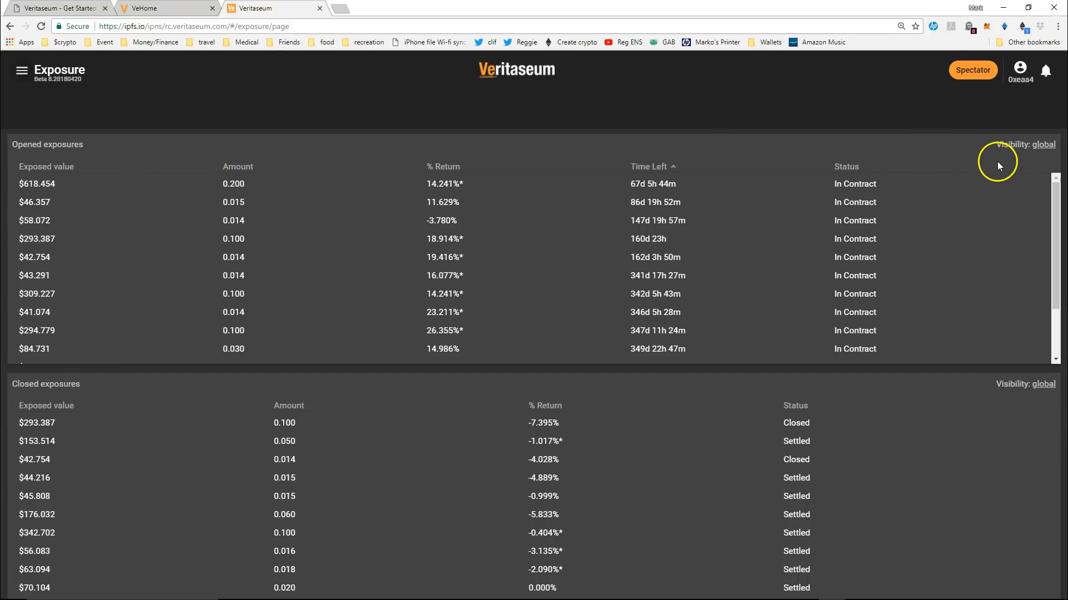
{"action": "mouse_move", "coordinate": [1048, 148]}
Sort the opened exposures by % Return in descending order
{"action": "left_click", "coordinate": [445, 166]}
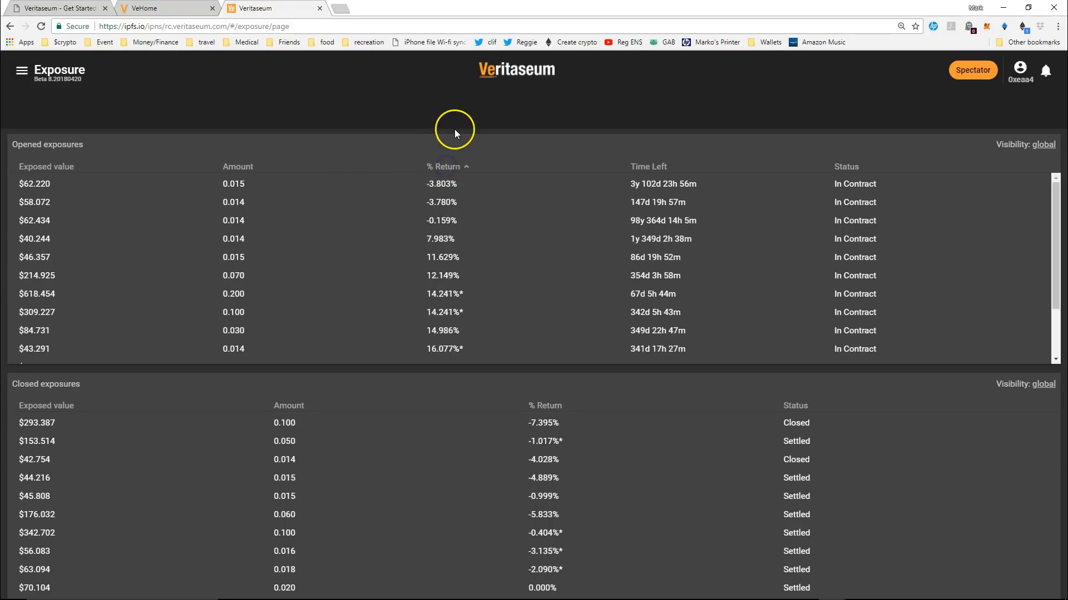
{"action": "left_click", "coordinate": [442, 169]}
{"action": "right_click", "coordinate": [442, 170]}
{"action": "left_click", "coordinate": [417, 149]}
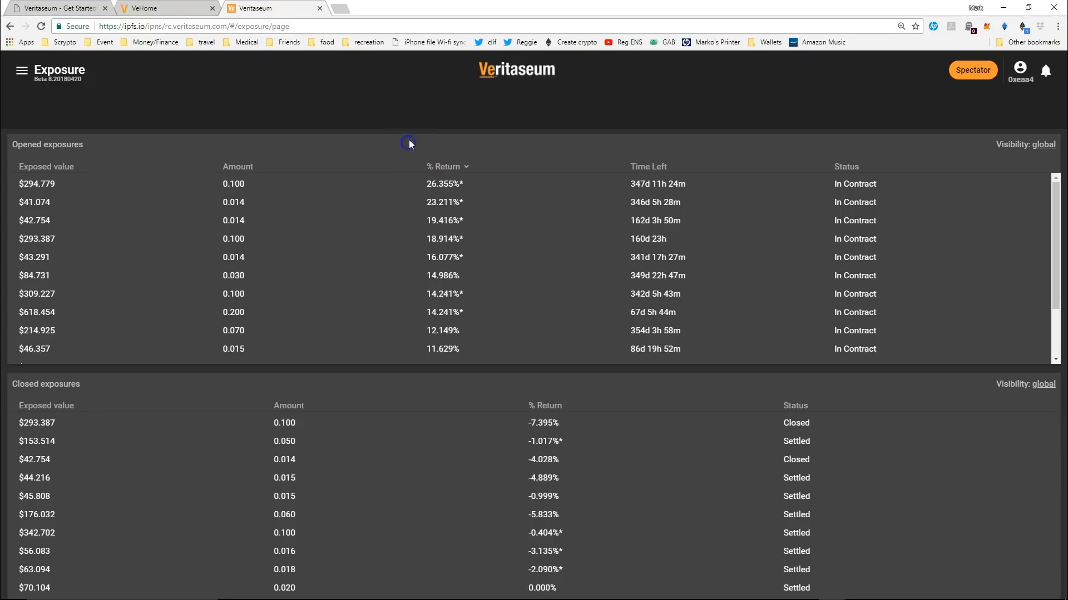
Open the details of the opened exposure with the highest return and examine its asset allocation
{"action": "left_click", "coordinate": [454, 185]}
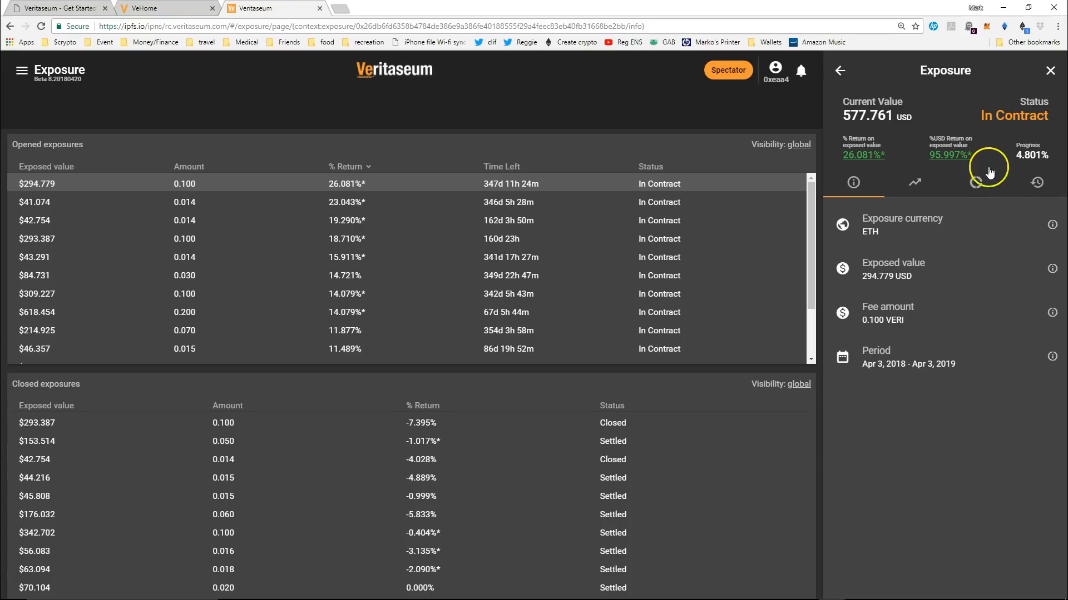
{"action": "left_click", "coordinate": [977, 184]}
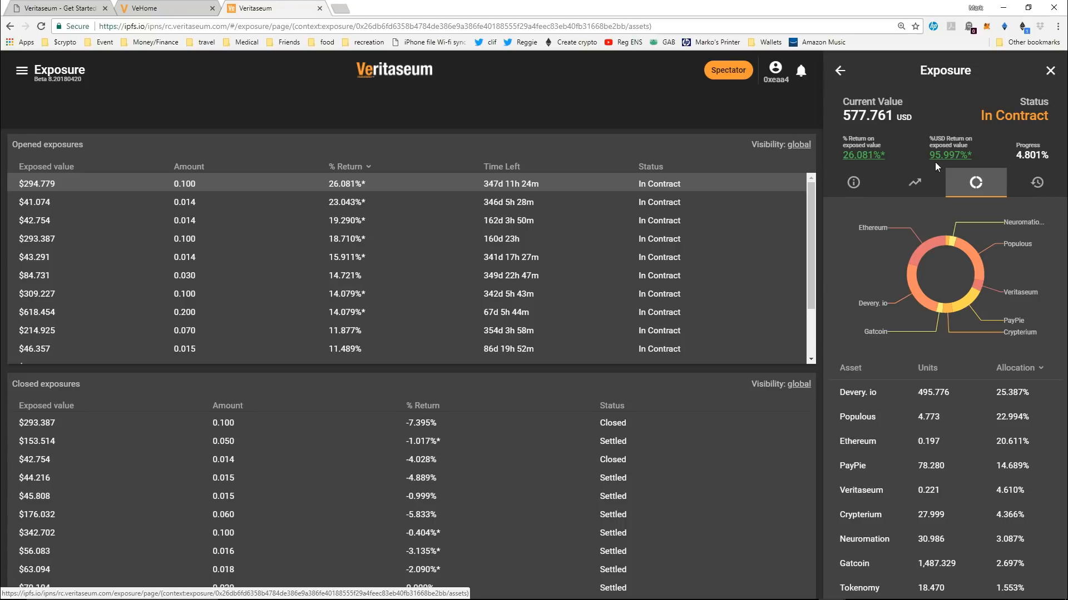
{"action": "left_click", "coordinate": [209, 482]}
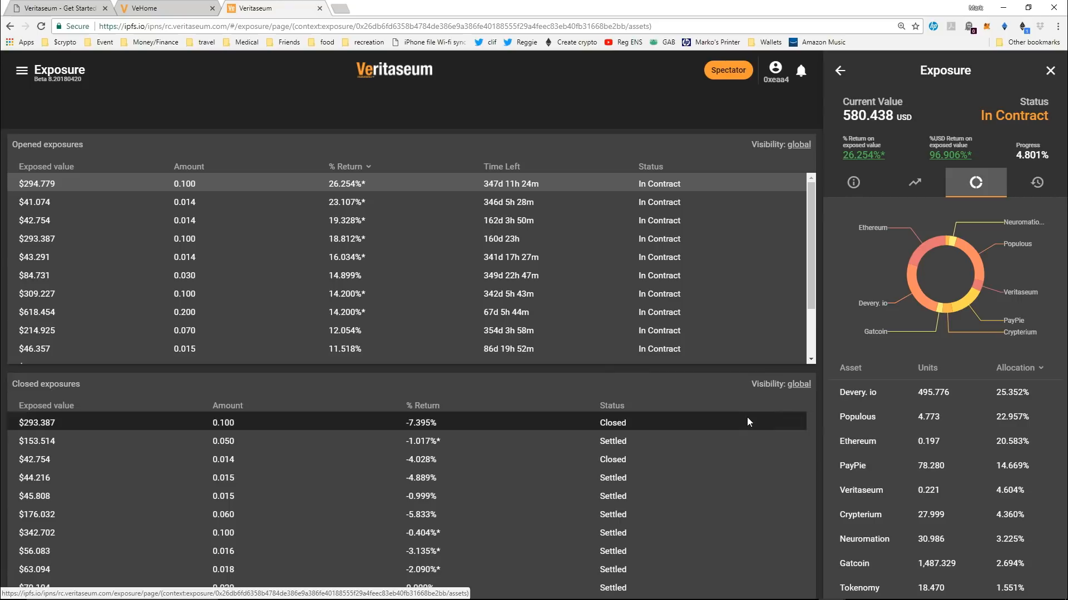
Examine the asset allocation of the closed $42.754 exposure and close its details
{"action": "left_click", "coordinate": [748, 422]}
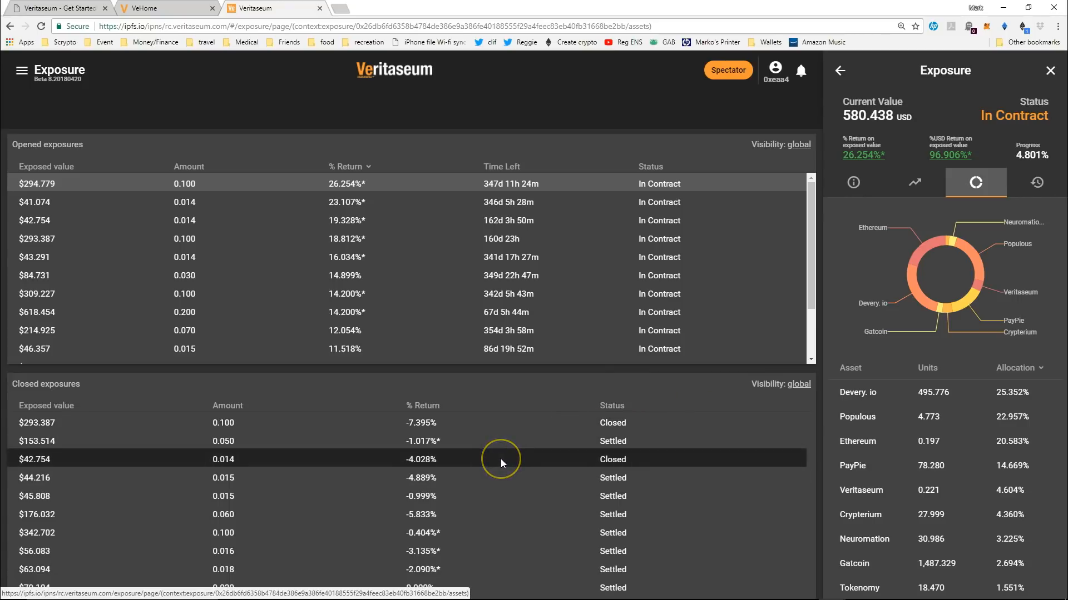
{"action": "left_click", "coordinate": [467, 460]}
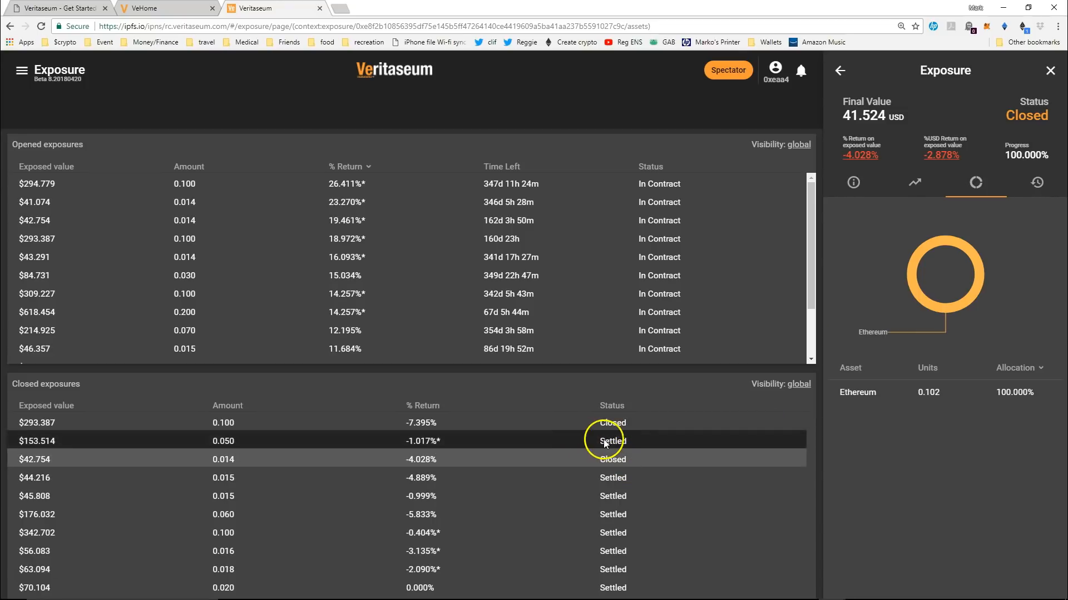
{"action": "left_click", "coordinate": [1050, 71]}
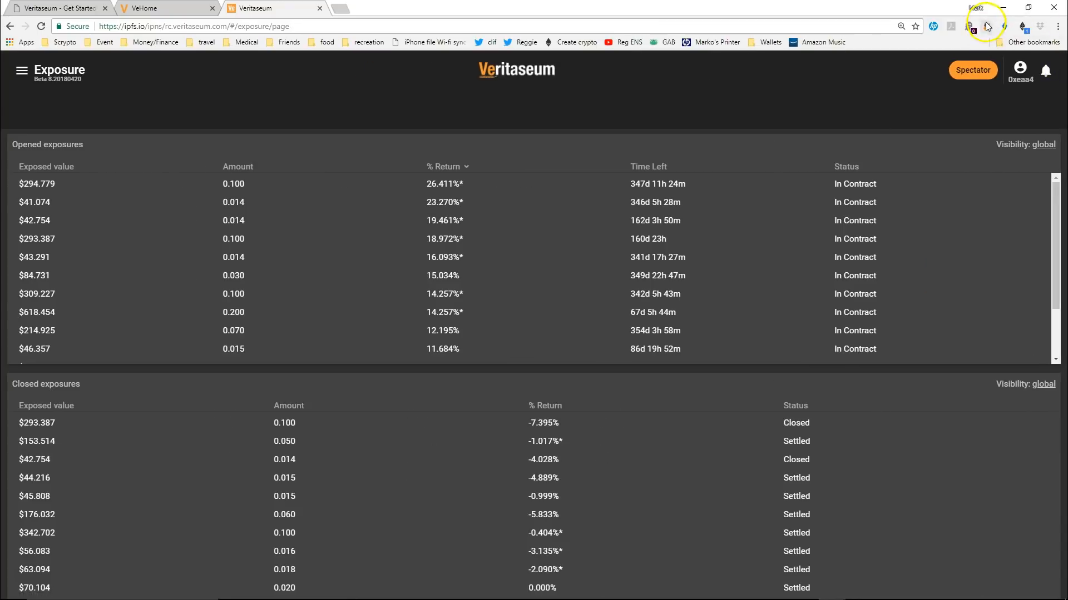
Switch the active MetaMask wallet to VeADIR (Contractor) and return to the Exposure page
{"action": "left_click", "coordinate": [988, 27]}
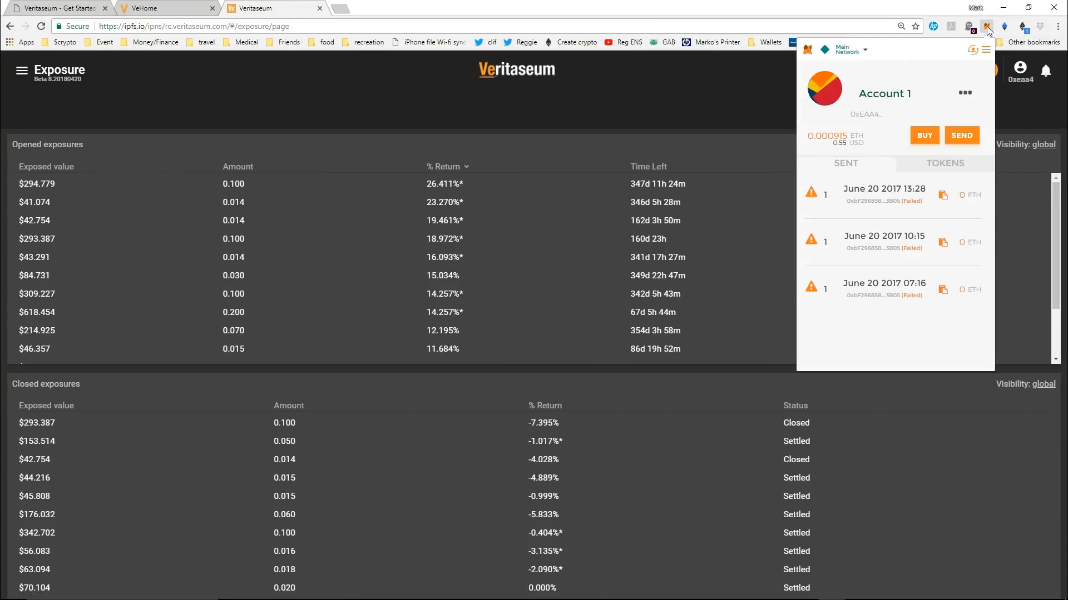
{"action": "left_click", "coordinate": [972, 54]}
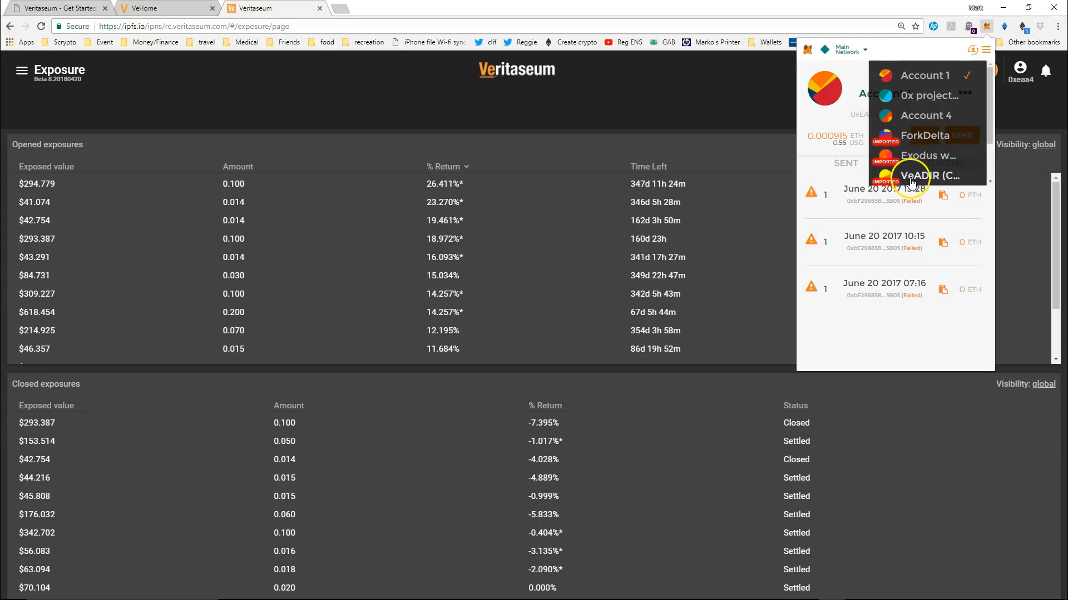
{"action": "left_click", "coordinate": [912, 176]}
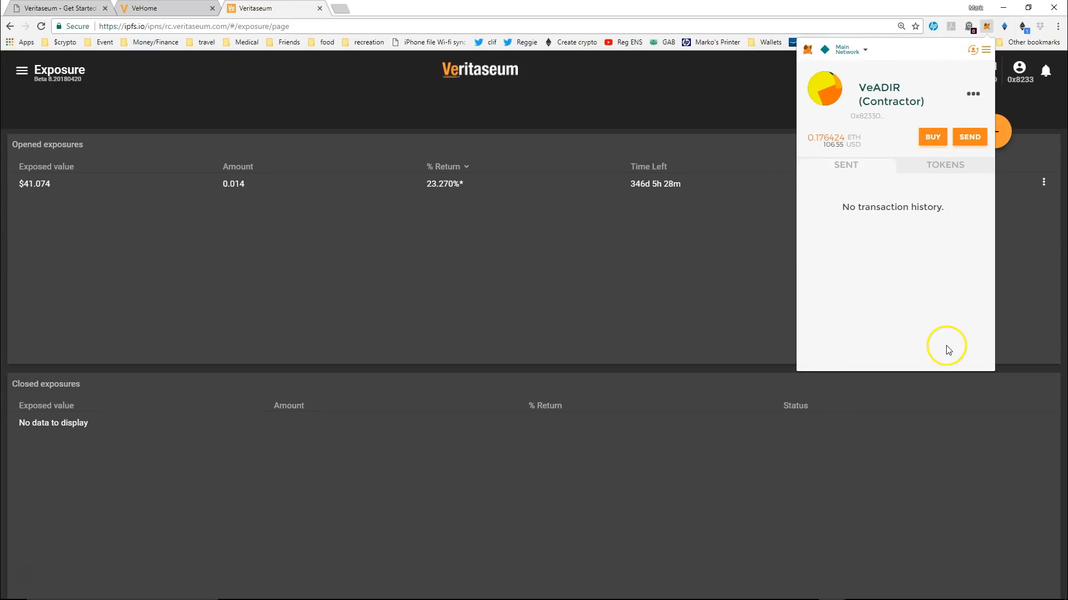
{"action": "left_click", "coordinate": [221, 300]}
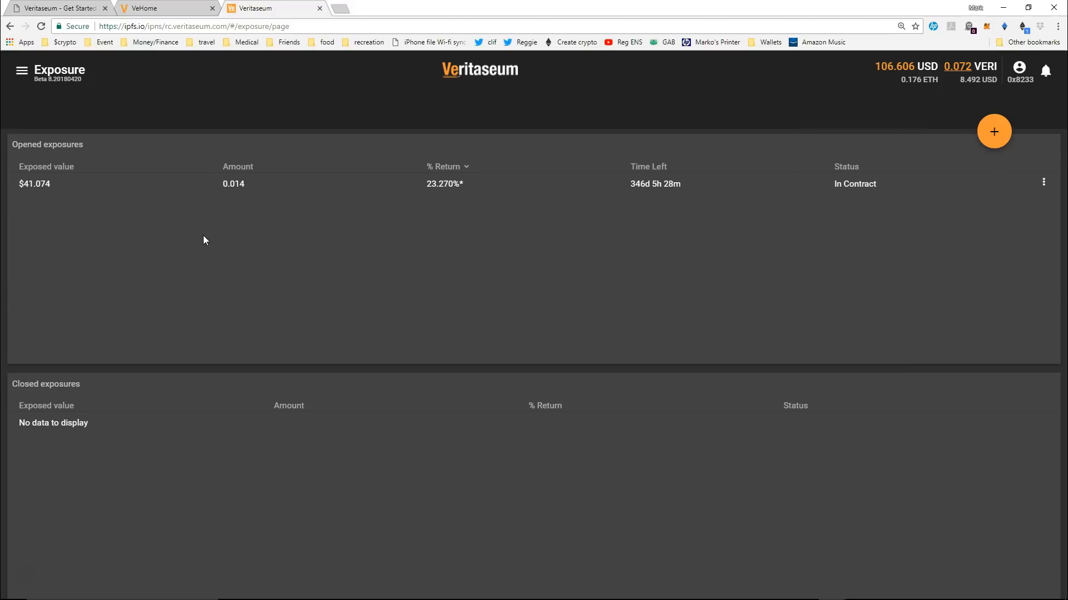
Go to the VeADIR Beta portfolio and check the active account in MetaMask
{"action": "left_click", "coordinate": [22, 72]}
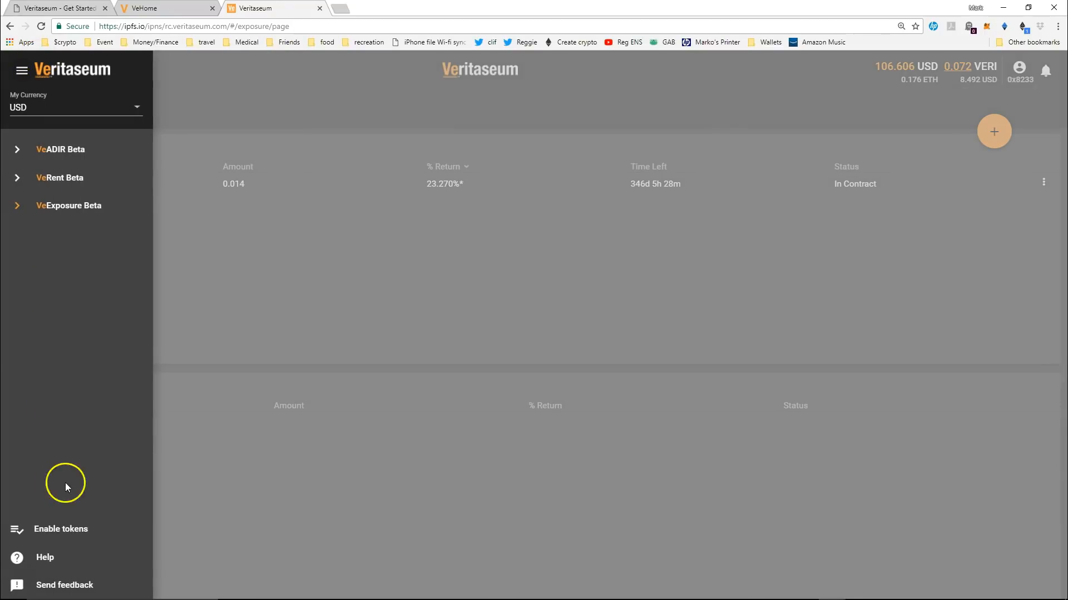
{"action": "left_click", "coordinate": [39, 150]}
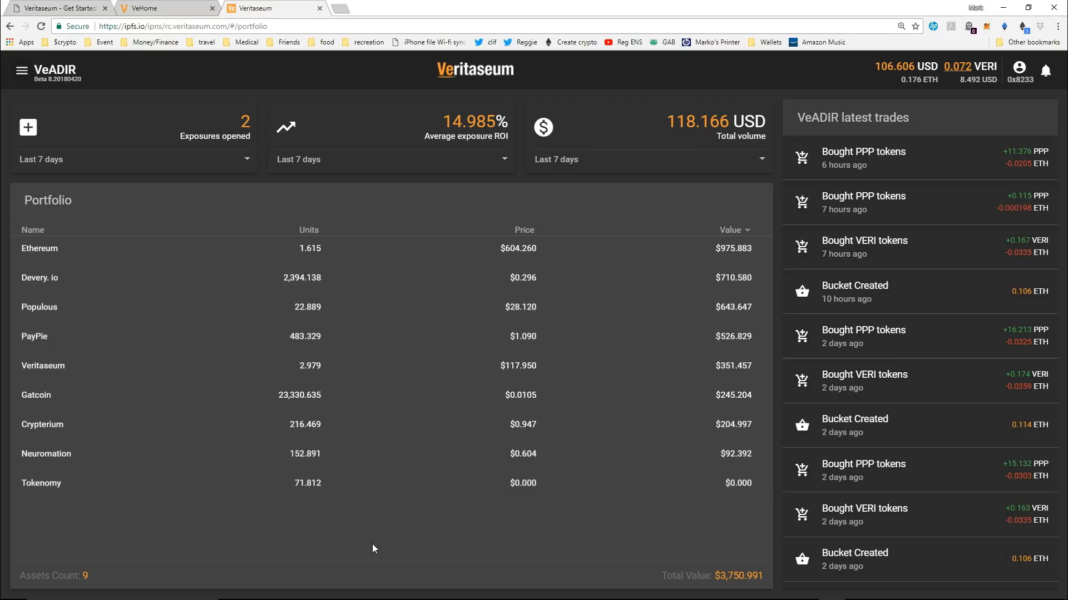
{"action": "left_click", "coordinate": [986, 28]}
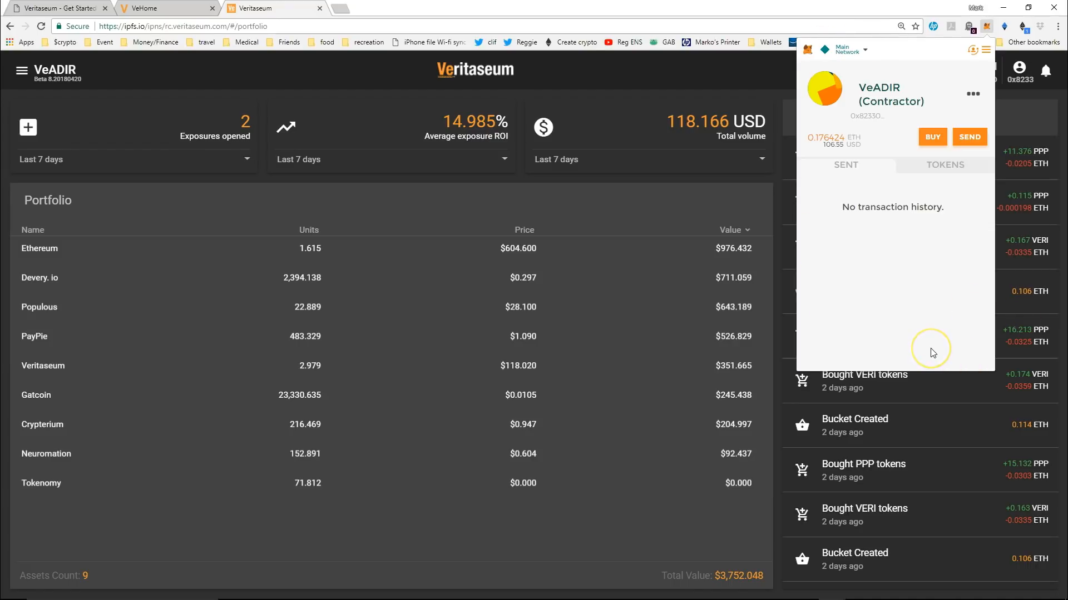
{"action": "left_click", "coordinate": [944, 353]}
{"action": "left_click", "coordinate": [306, 524]}
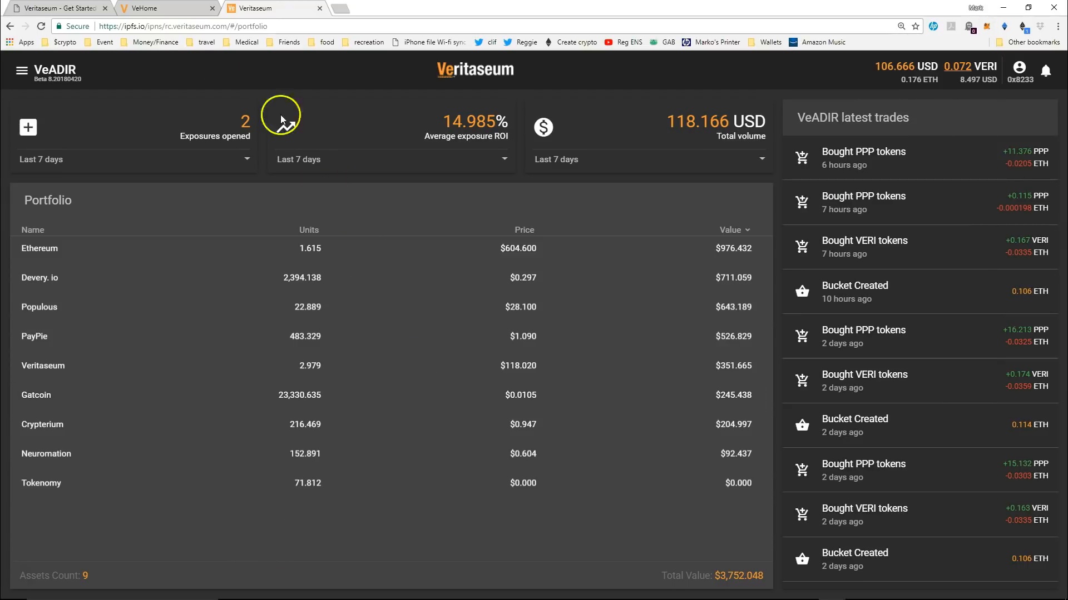
Look over the Enable tokens settings from the navigation entries and return to the portfolio
{"action": "left_click", "coordinate": [18, 73]}
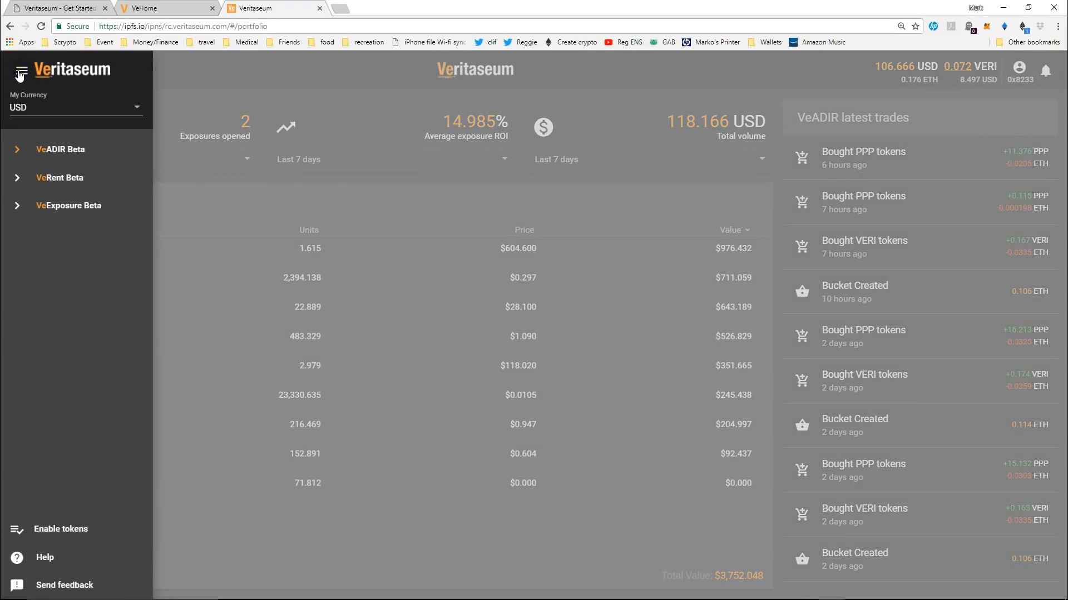
{"action": "left_click", "coordinate": [59, 532]}
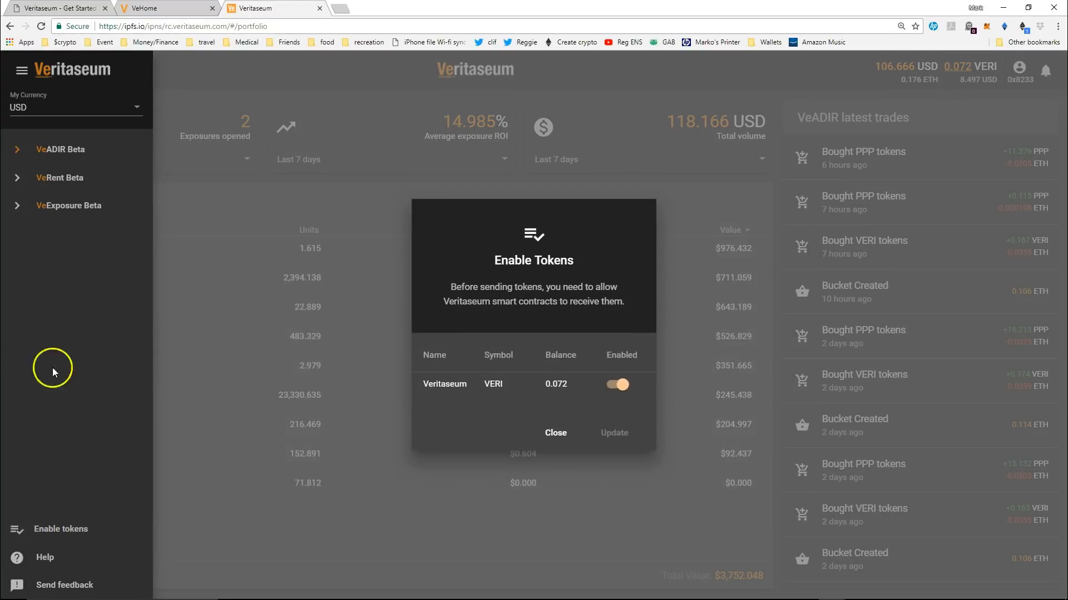
{"action": "left_click", "coordinate": [558, 434]}
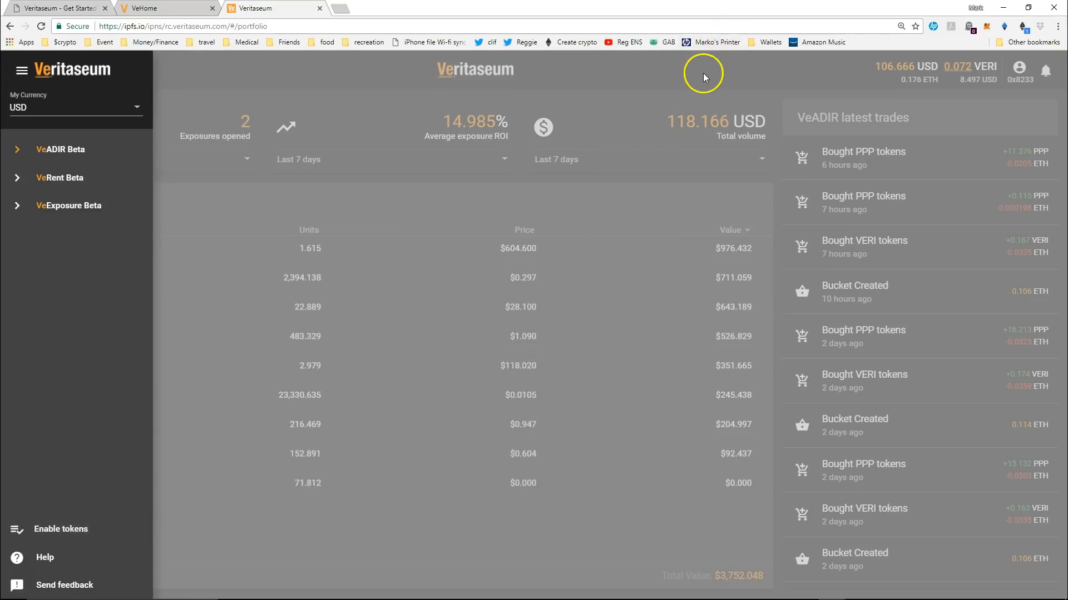
{"action": "left_click", "coordinate": [703, 75]}
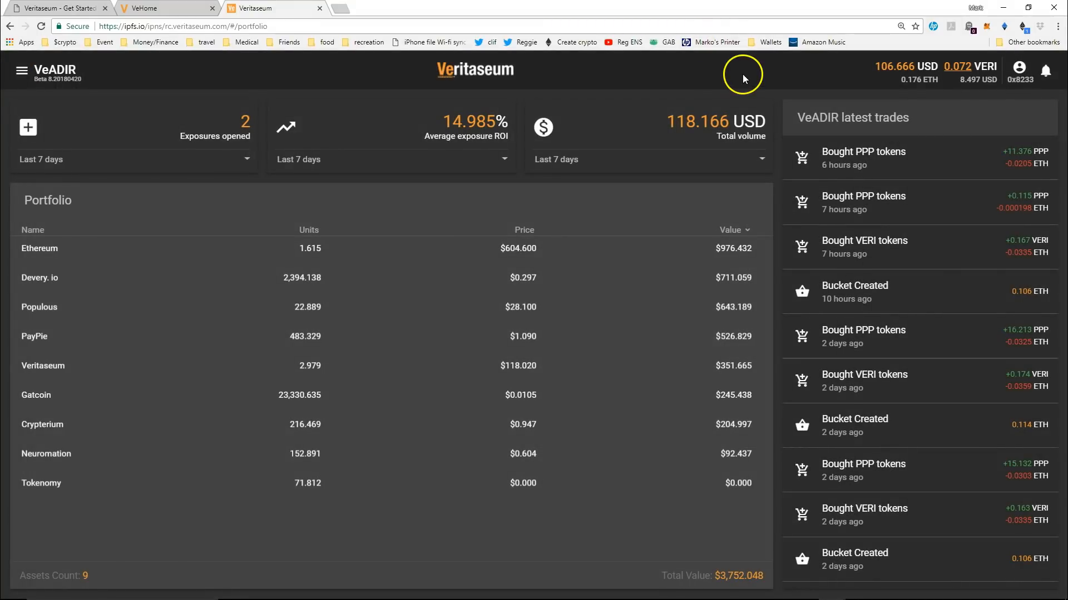
Open the Enable Tokens dialog from the VERI balance, review the Veritaseum token's enabled setting and close the dialog
{"action": "left_click", "coordinate": [953, 76]}
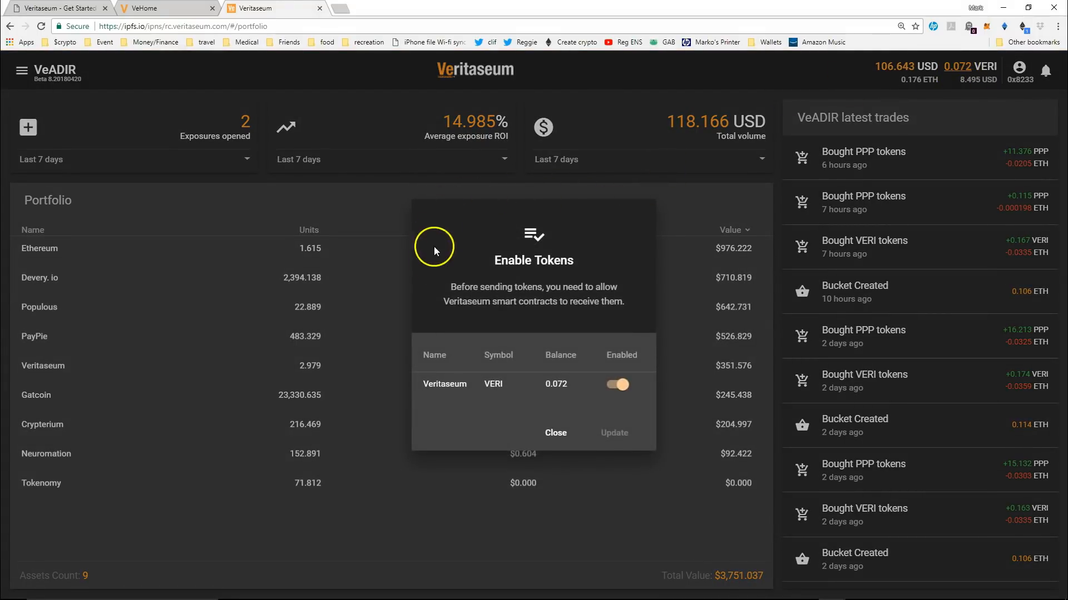
{"action": "left_click", "coordinate": [609, 389]}
{"action": "left_click", "coordinate": [596, 469]}
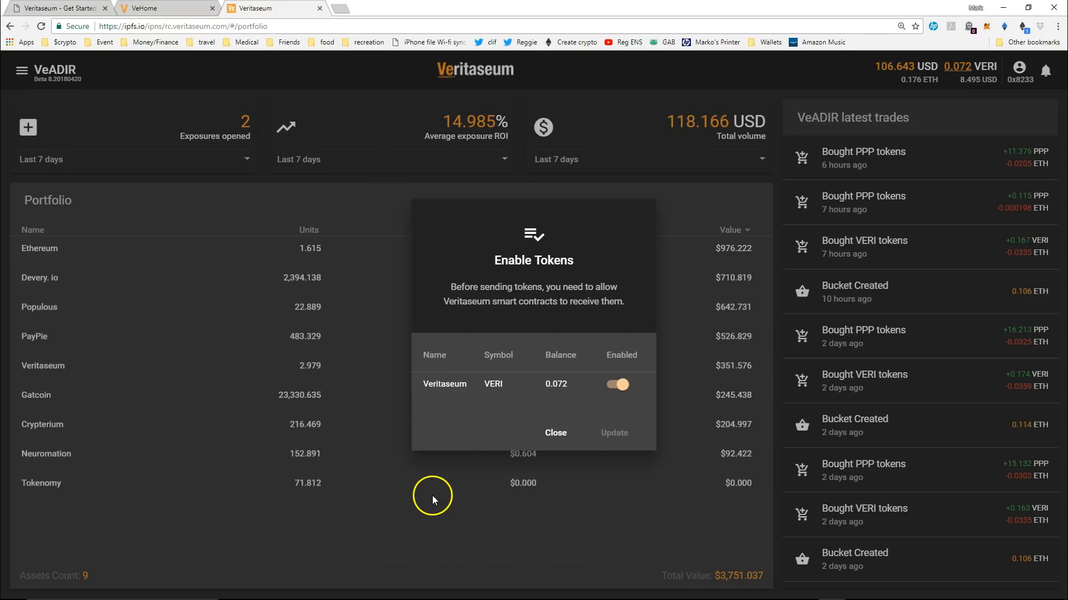
{"action": "left_click", "coordinate": [550, 434]}
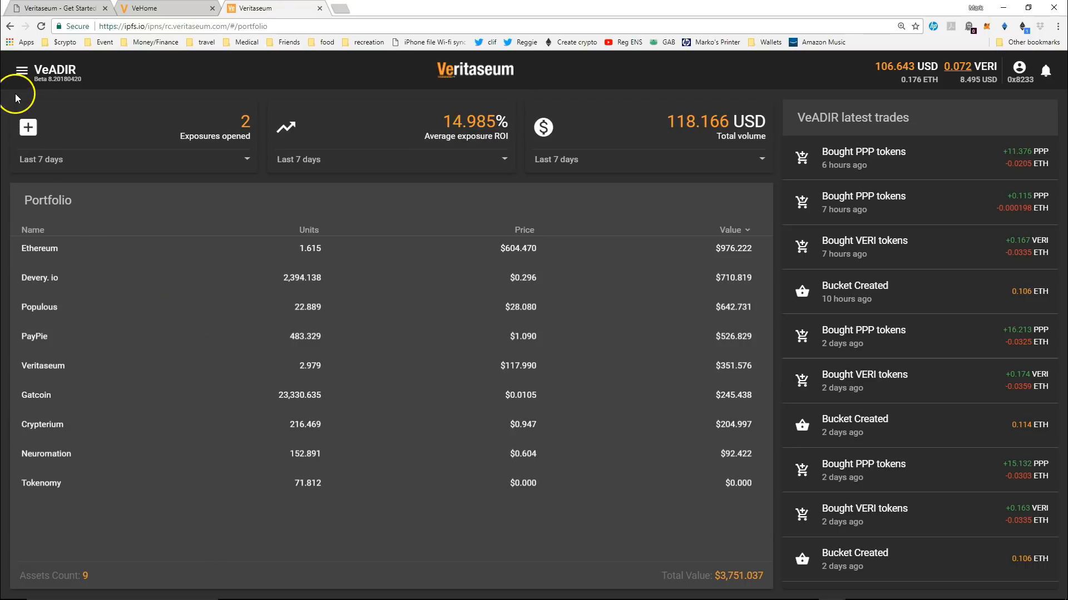
Go to the VeExposure Beta page and view the details of the opened exposure that is in contract
{"action": "left_click", "coordinate": [21, 71]}
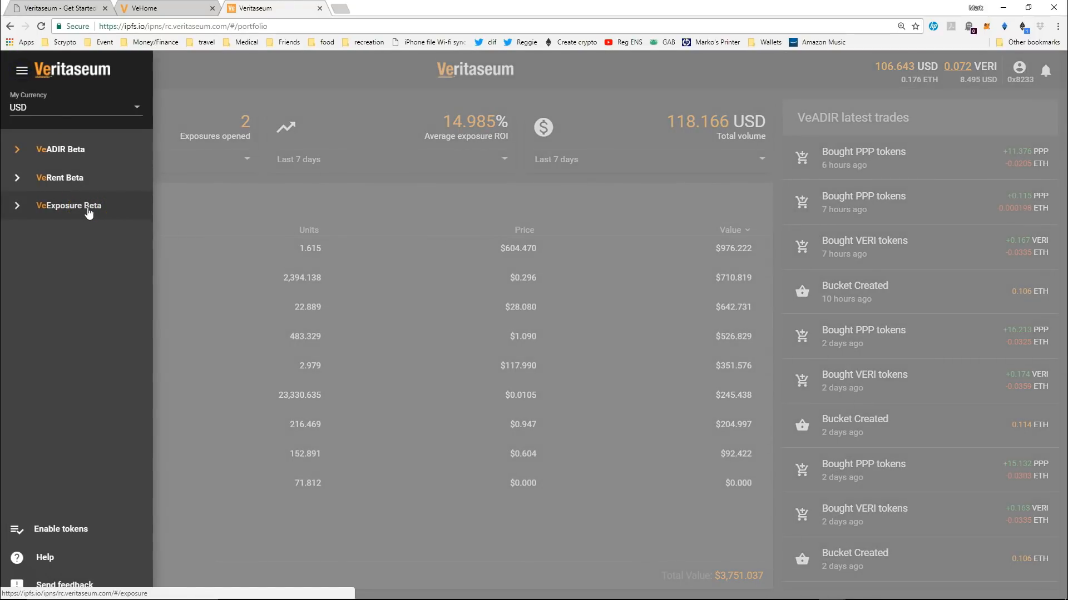
{"action": "left_click", "coordinate": [87, 207]}
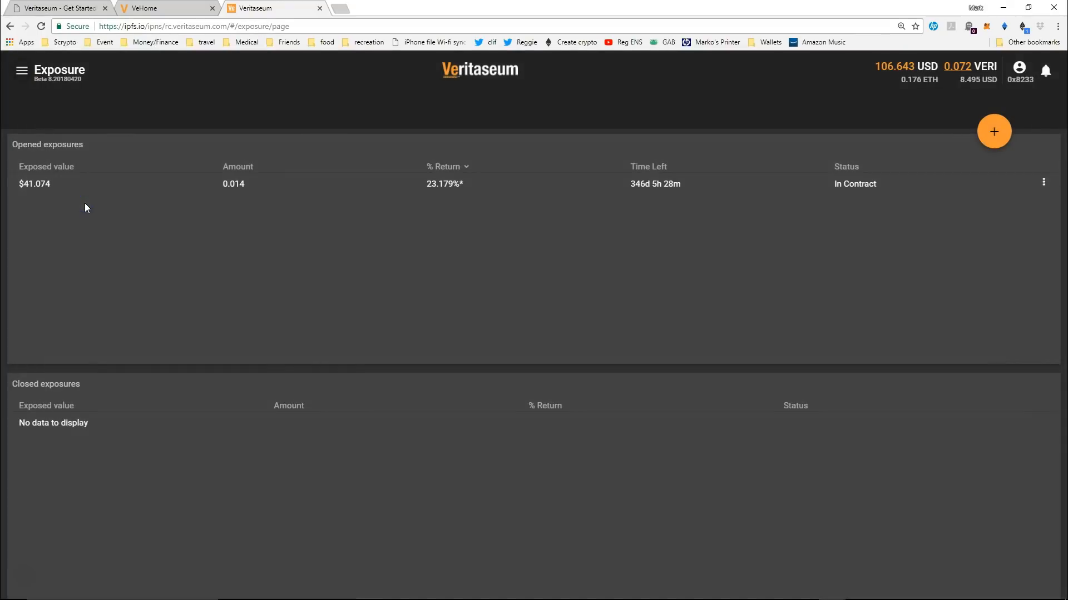
{"action": "left_click", "coordinate": [523, 184]}
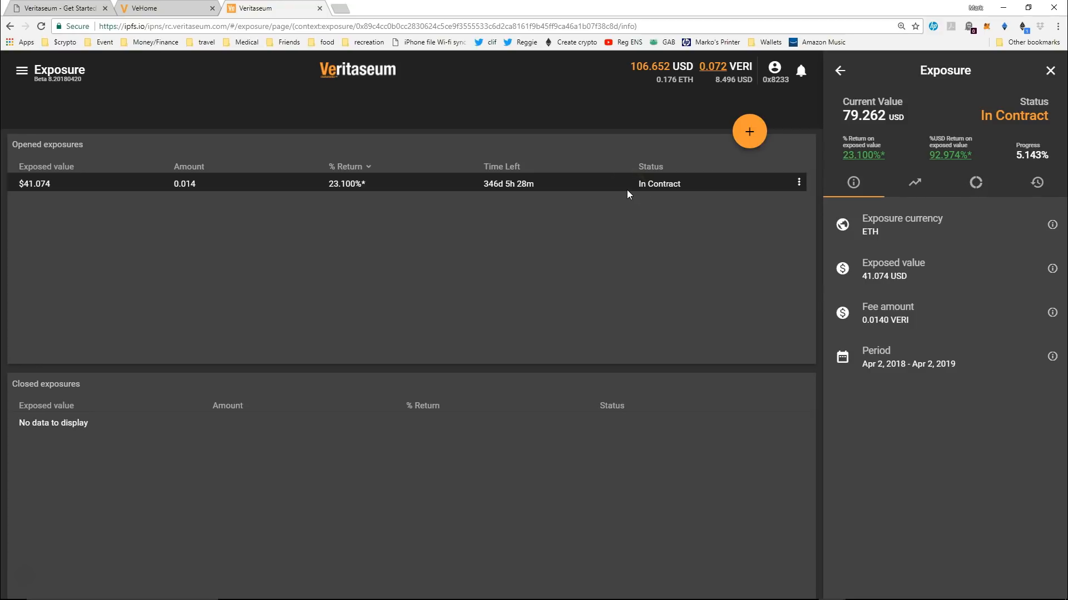
Start the Close exposure procedure for the opened exposure, review the Wait for ETH and Assets delivery strategies, and dismiss the dialog
{"action": "left_click", "coordinate": [799, 187]}
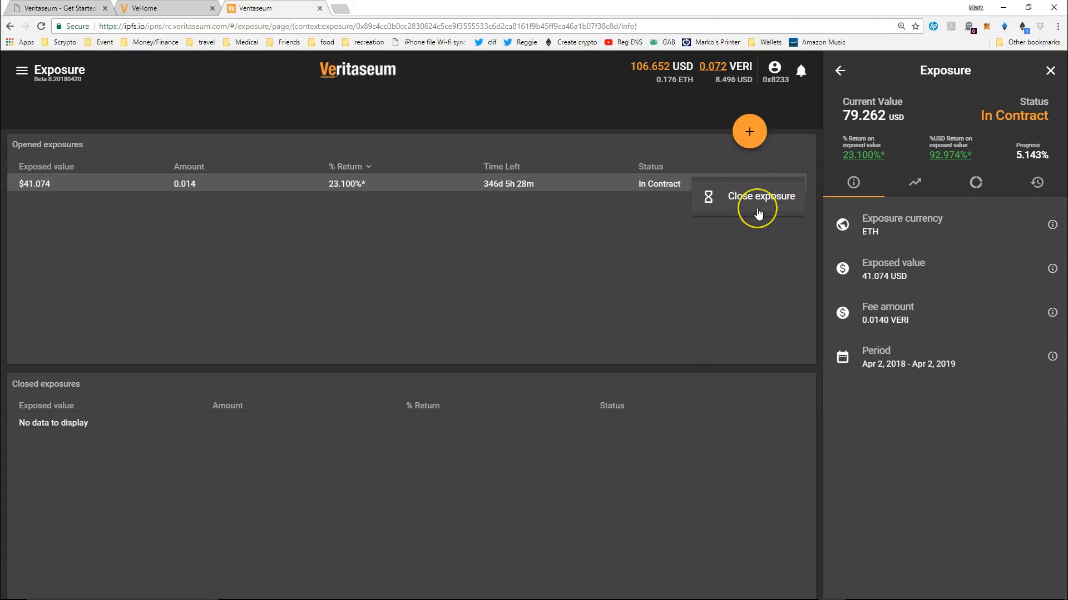
{"action": "left_click", "coordinate": [745, 209]}
{"action": "left_click", "coordinate": [746, 209]}
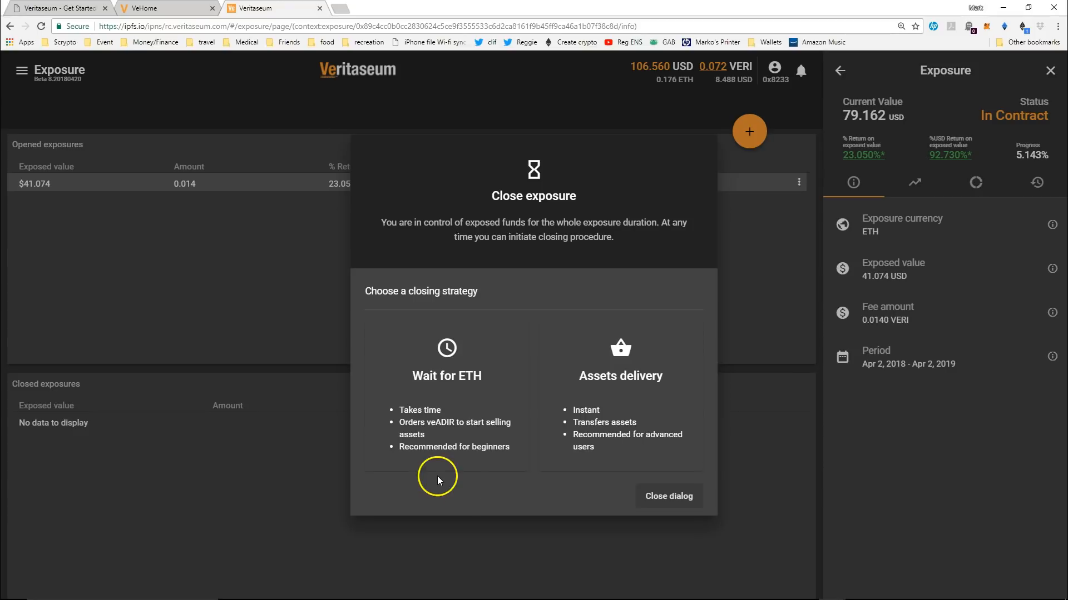
{"action": "left_click", "coordinate": [580, 479]}
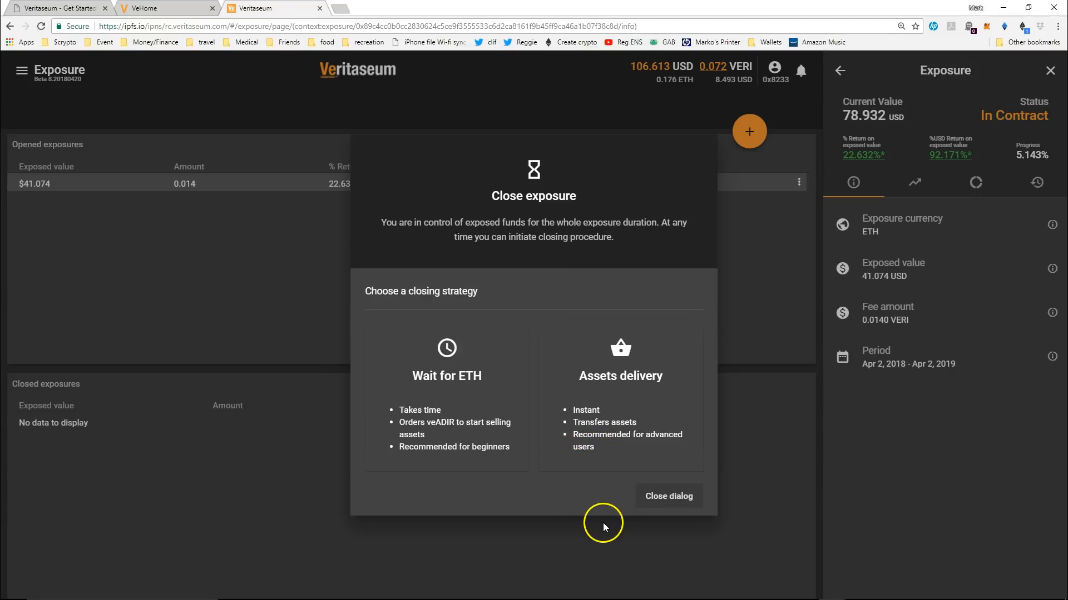
{"action": "left_click", "coordinate": [667, 500]}
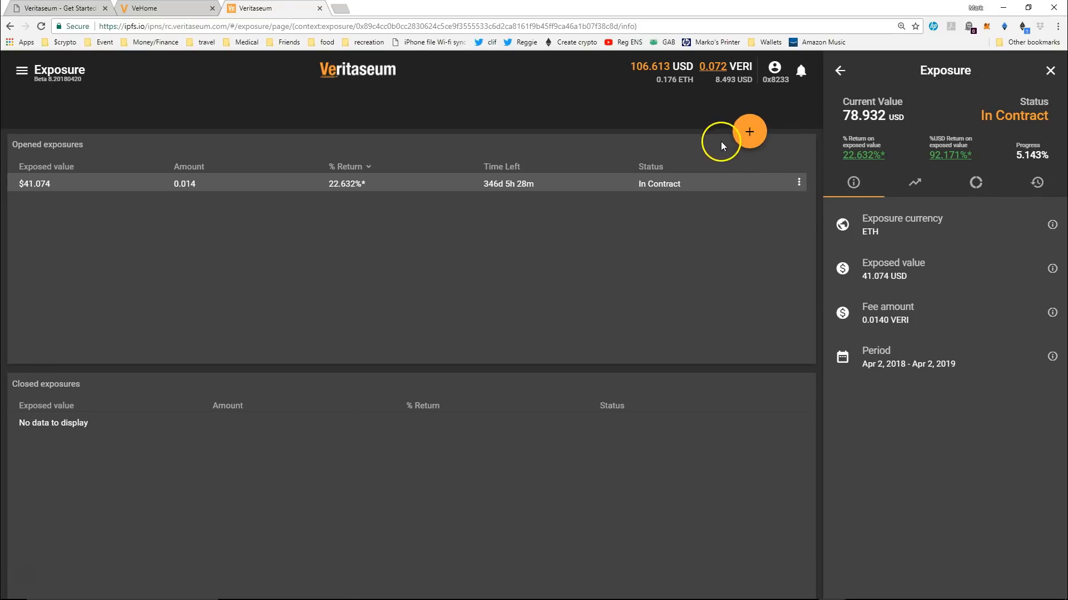
Bring up the Open Exposure form and review its VERI amount limits and the available duration units
{"action": "left_click", "coordinate": [750, 133]}
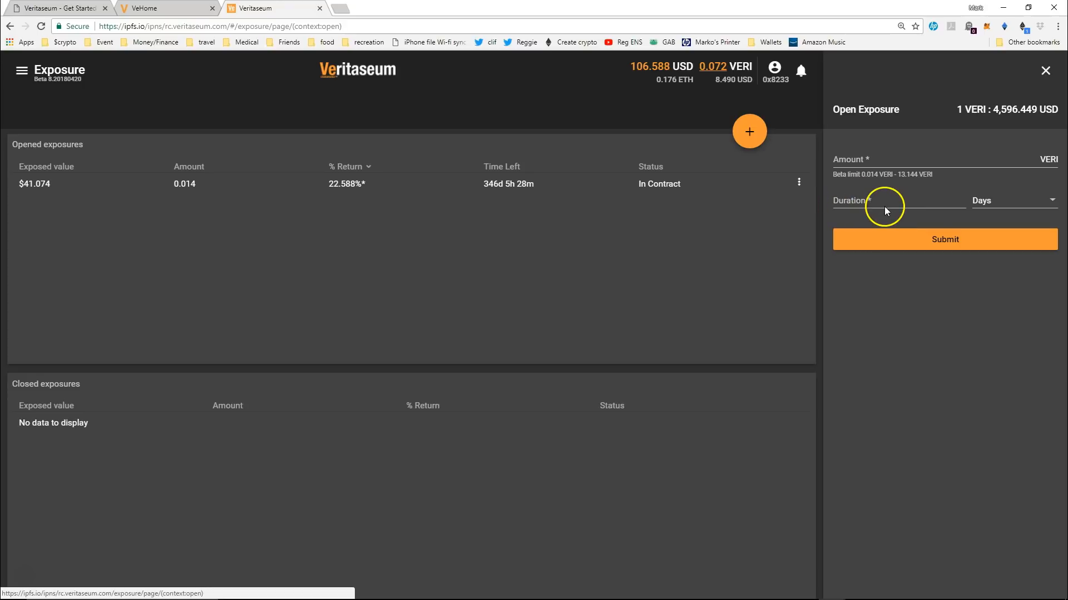
{"action": "left_click", "coordinate": [1038, 203]}
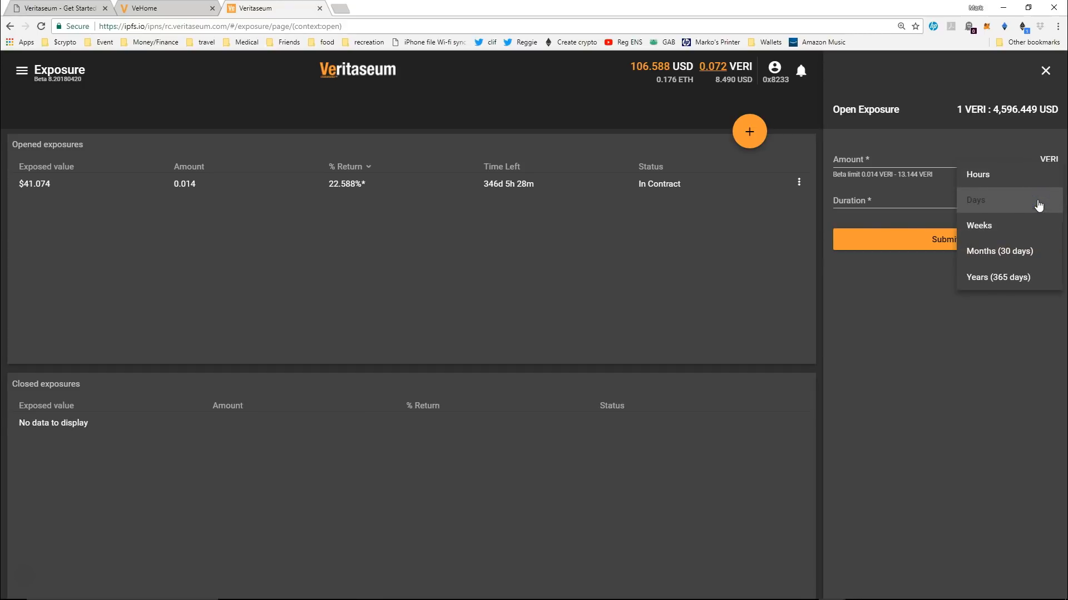
{"action": "left_click", "coordinate": [902, 201]}
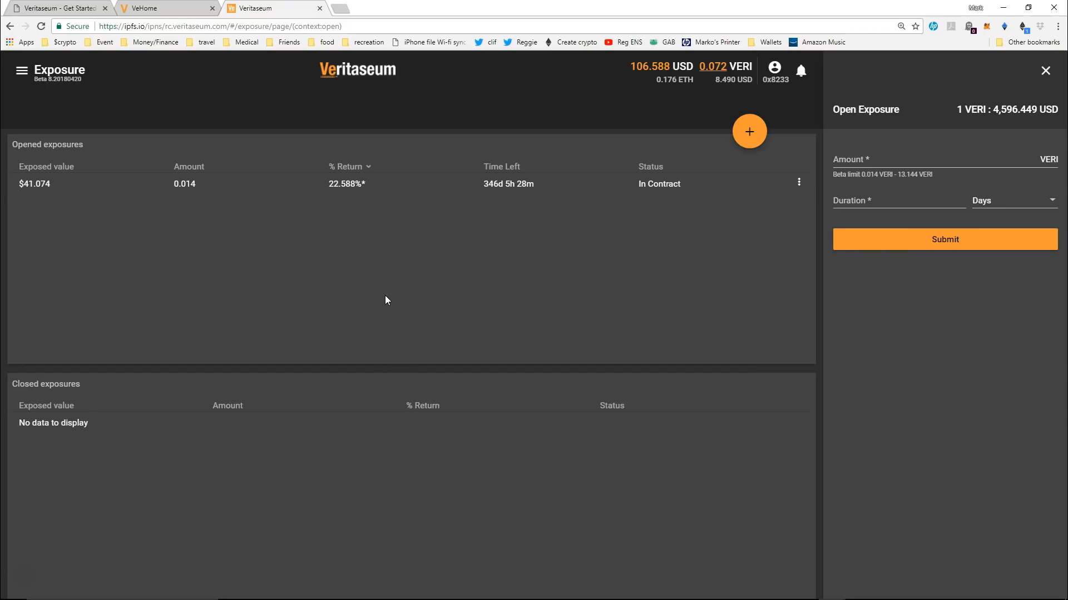
Go to the VeRent Beta section for getting VERI tokens and view the details of the closed exposure
{"action": "left_click", "coordinate": [21, 70]}
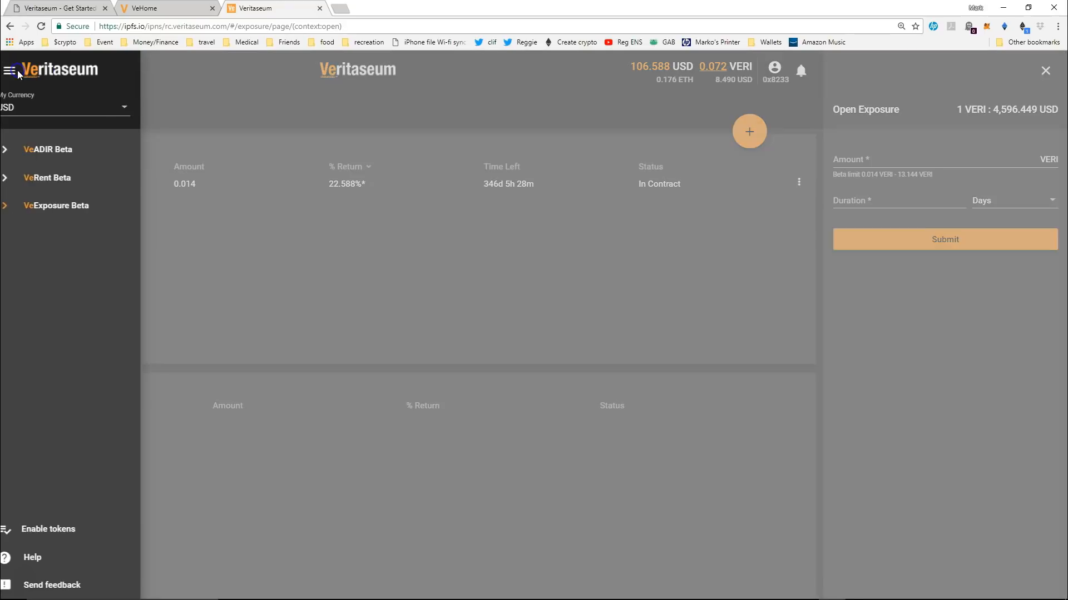
{"action": "left_click", "coordinate": [80, 190]}
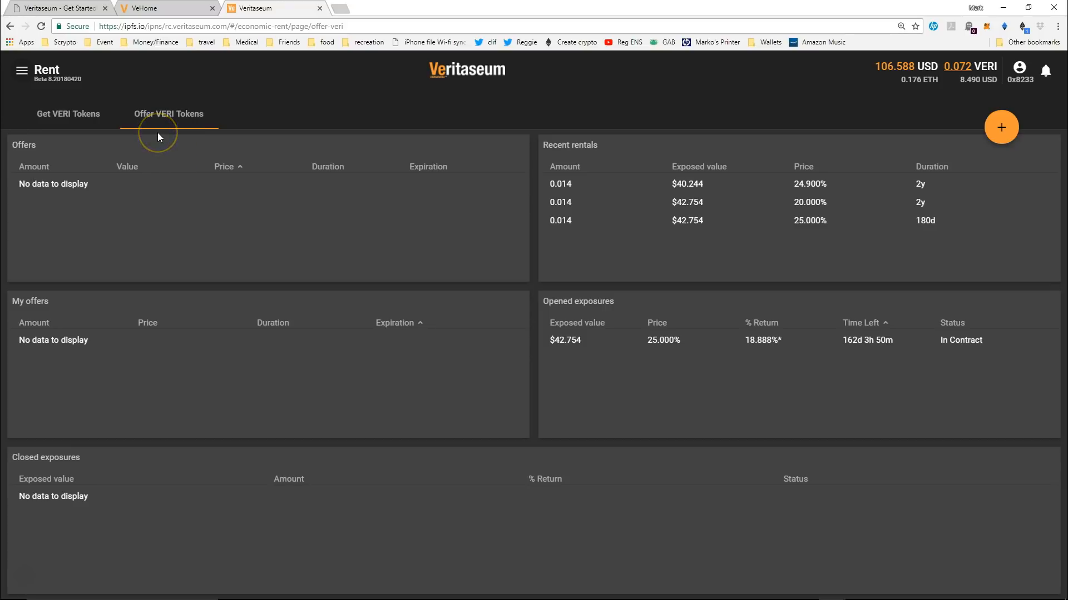
{"action": "left_click", "coordinate": [58, 123]}
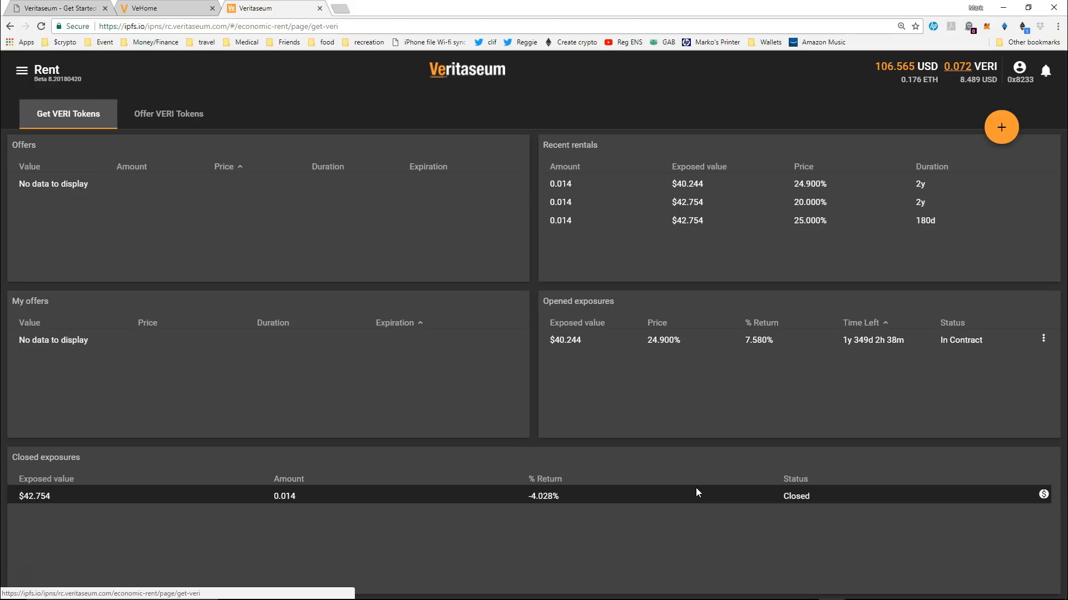
{"action": "left_click", "coordinate": [534, 499]}
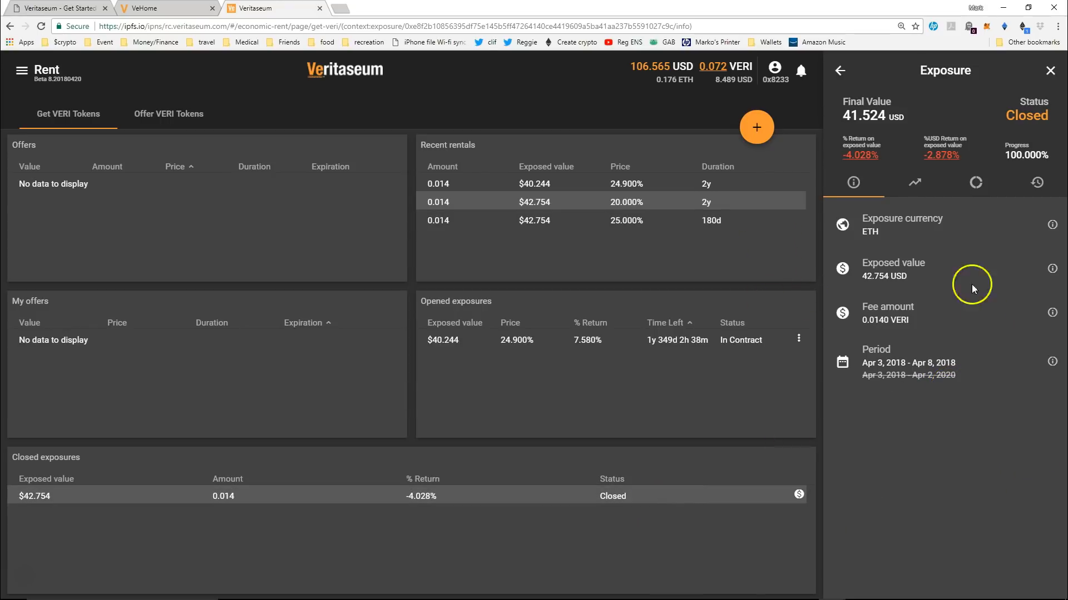
Compare the 20.000% and 25.000% recent rentals with the closed exposure and return to the closed exposure's details
{"action": "left_click", "coordinate": [770, 203]}
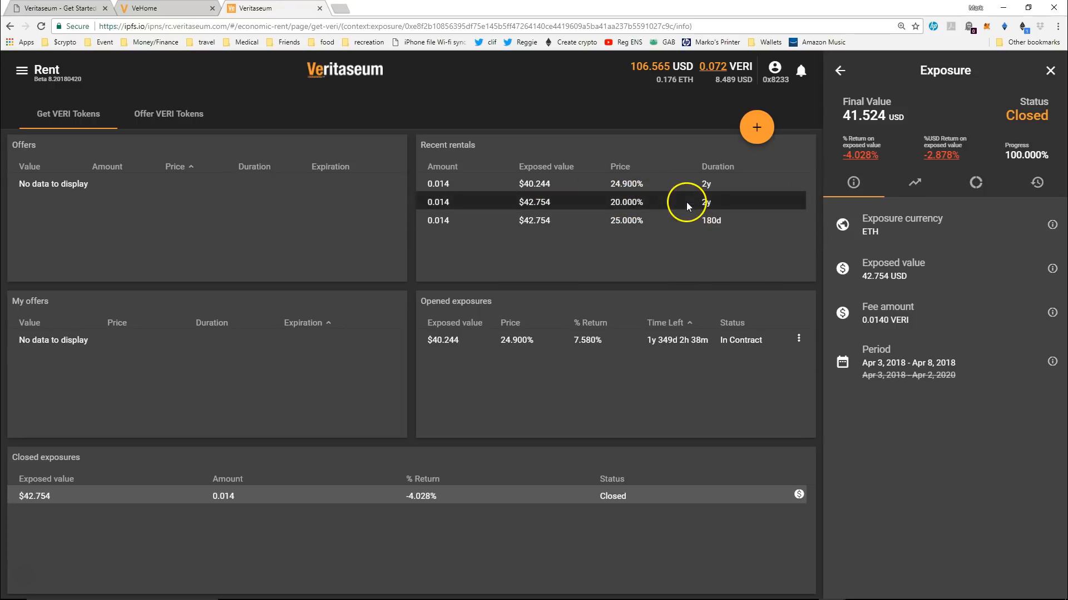
{"action": "left_click", "coordinate": [717, 495]}
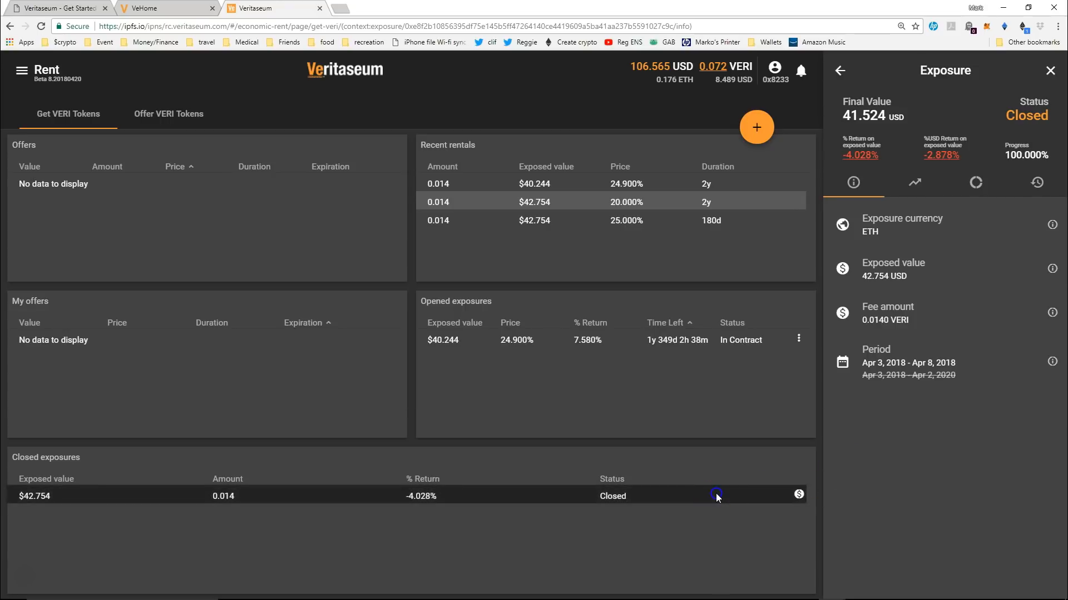
{"action": "left_click", "coordinate": [737, 214]}
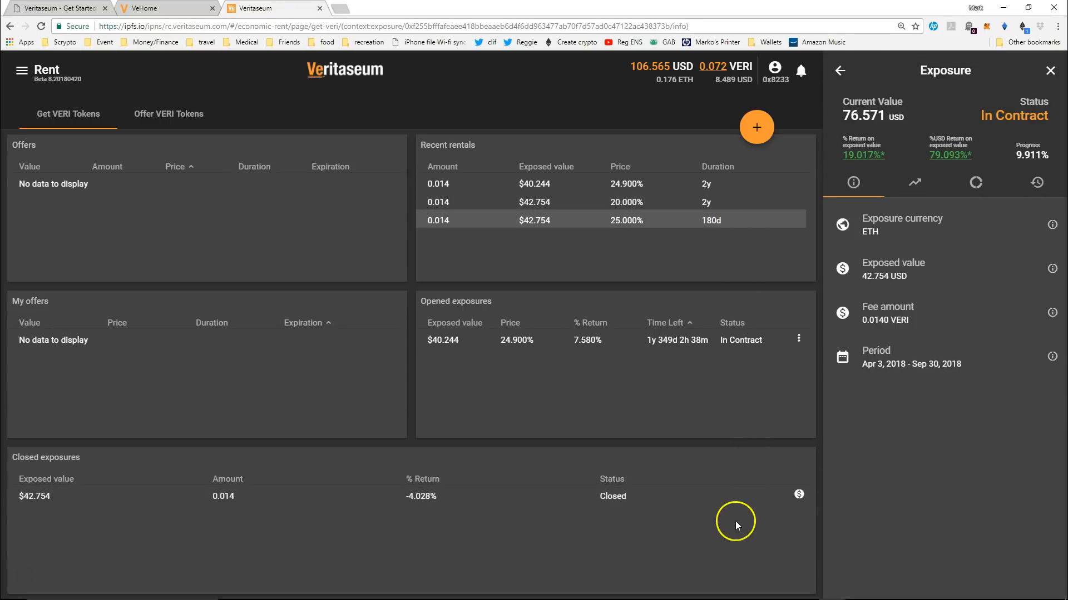
{"action": "left_click", "coordinate": [679, 491]}
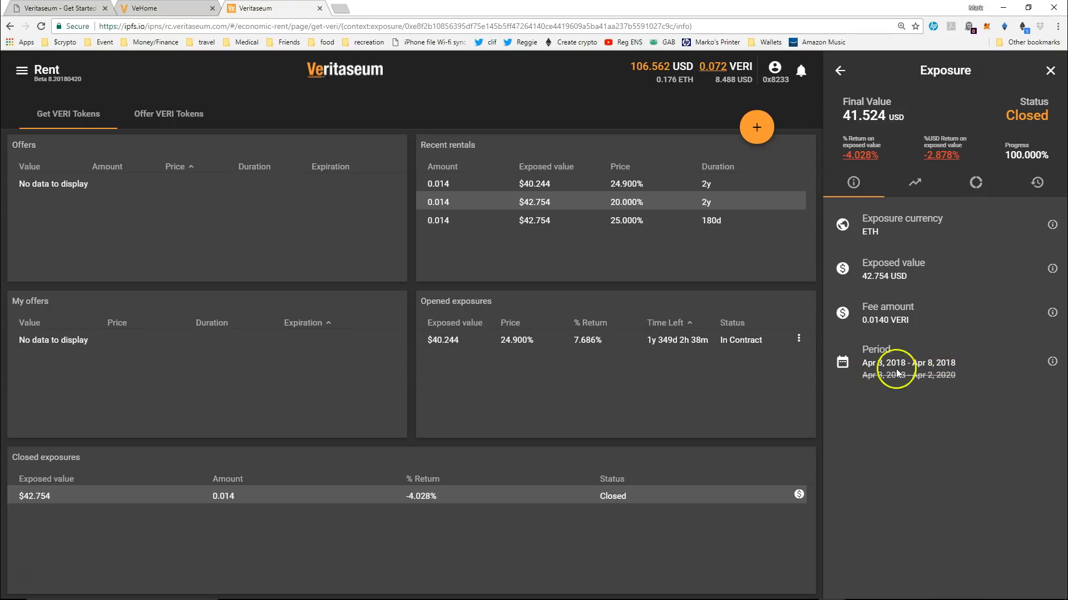
Check the close option of the opened rental exposure and view the closed exposure's asset allocation
{"action": "left_click", "coordinate": [798, 339]}
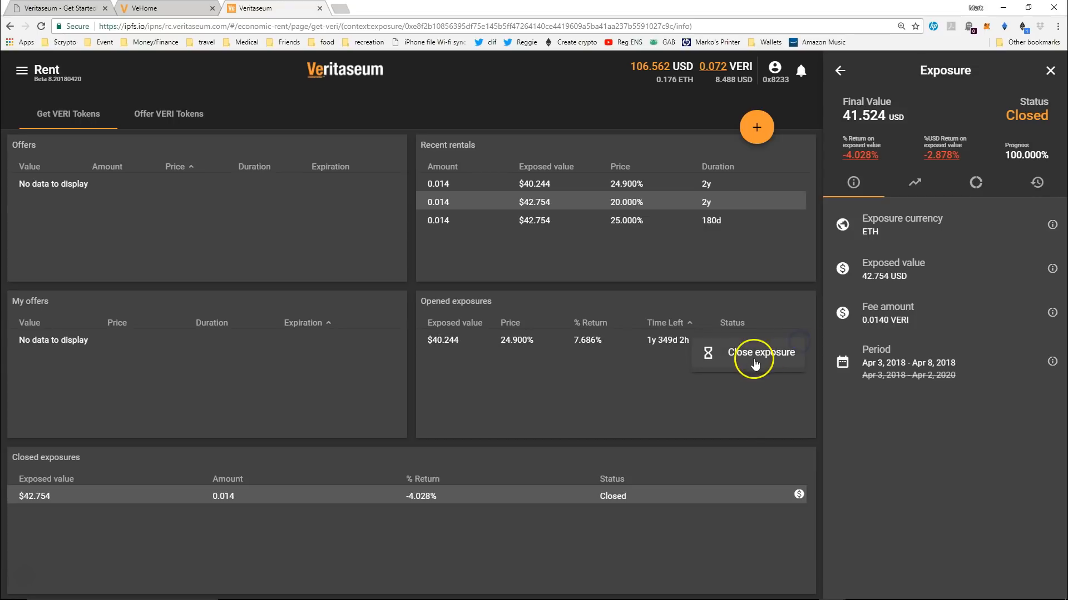
{"action": "left_click", "coordinate": [872, 436]}
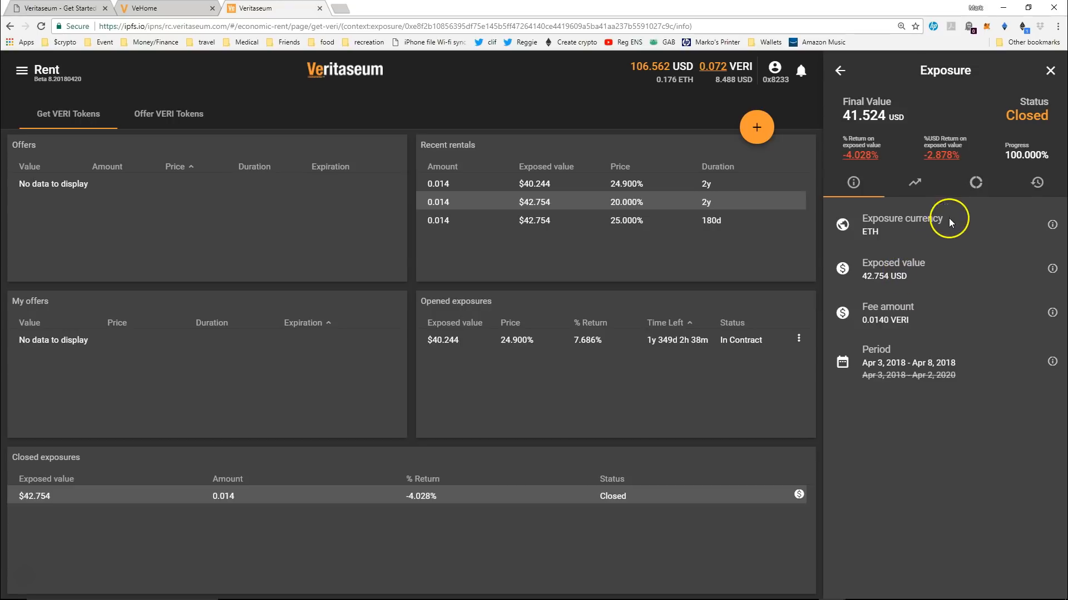
{"action": "left_click", "coordinate": [975, 187]}
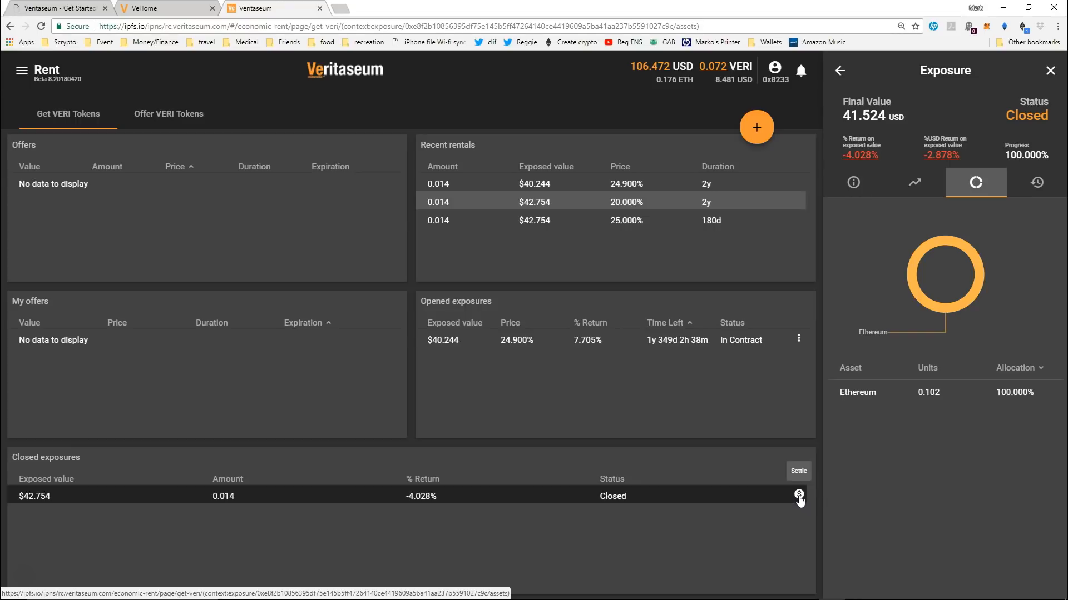
Start settling the closed exposure and look up the recommended gas prices on ethgasstation.info
{"action": "left_click", "coordinate": [799, 496]}
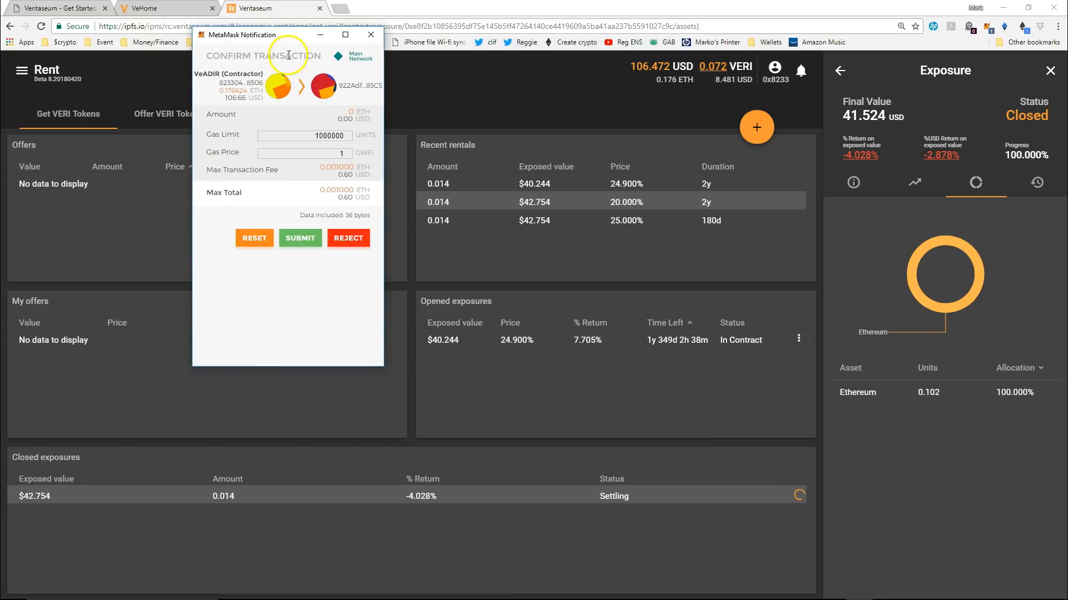
{"action": "left_click_drag", "start_coordinate": [277, 38], "coordinate": [532, 125]}
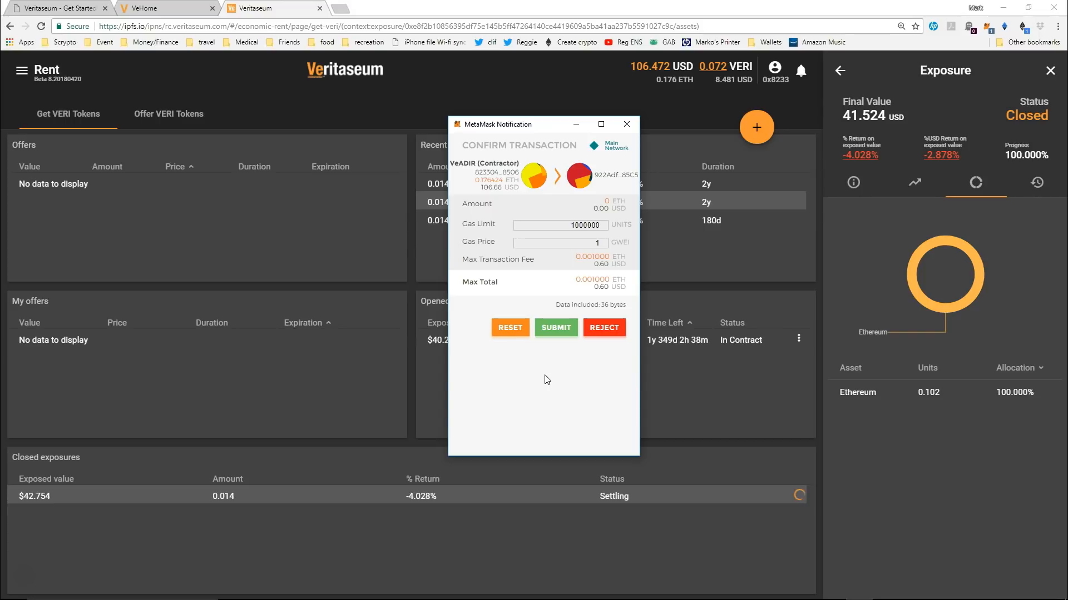
{"action": "left_click", "coordinate": [340, 8]}
{"action": "type", "text": "ethgasstation.info"}
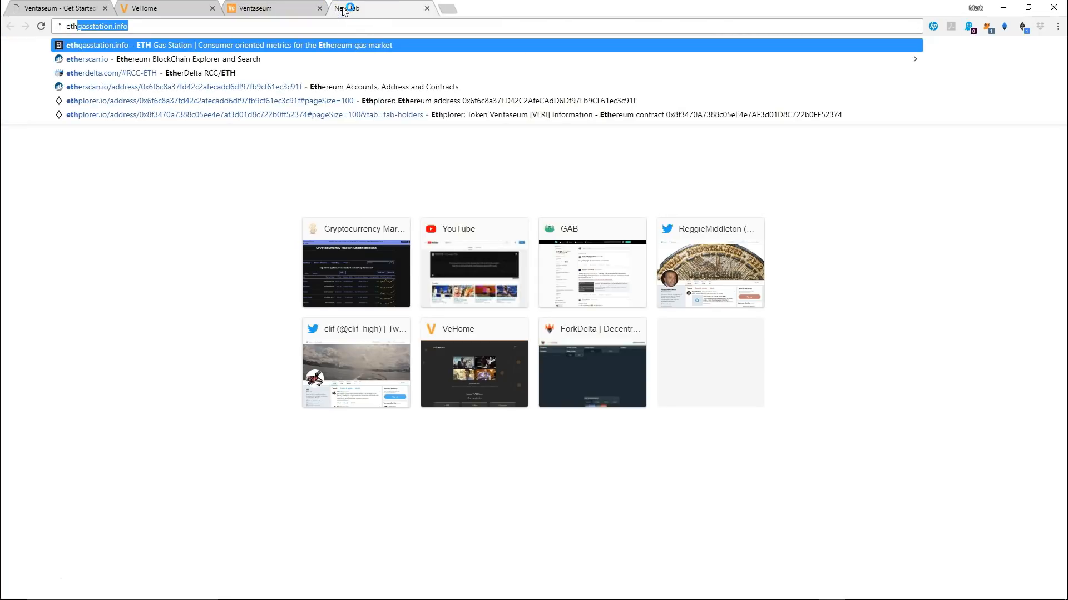
{"action": "key", "text": "Return"}
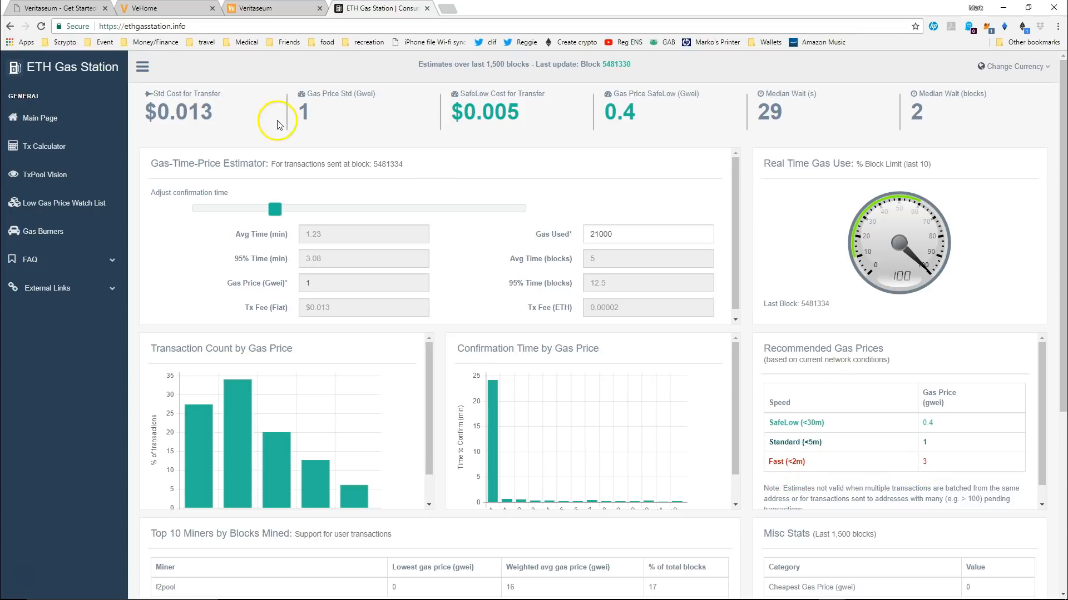
Return to the pending MetaMask settlement transaction, set its gas price to 3 Gwei and submit it
{"action": "left_click", "coordinate": [261, 8]}
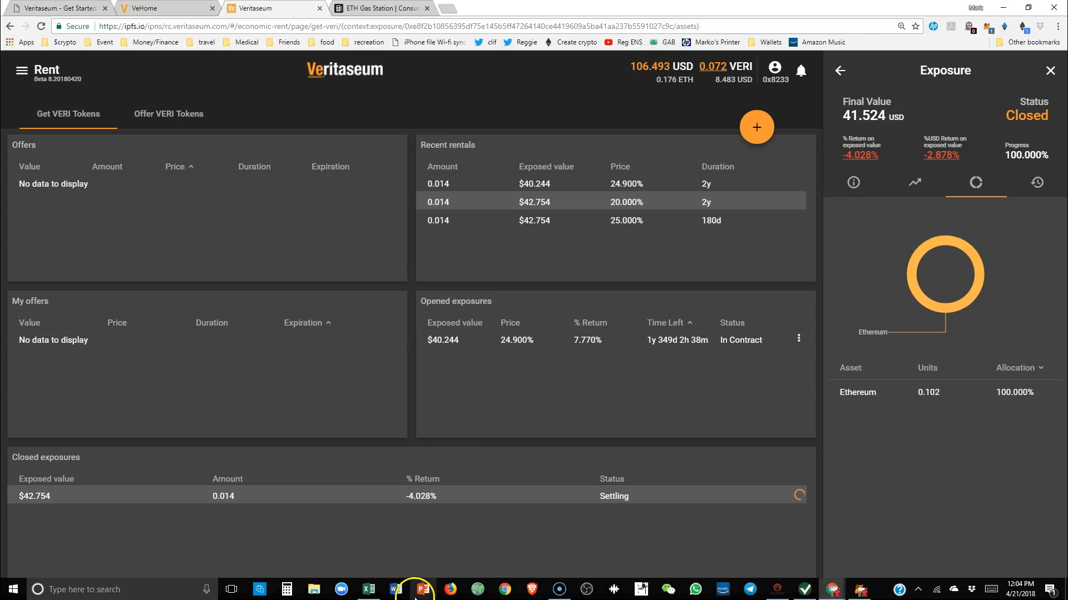
{"action": "left_click", "coordinate": [861, 594]}
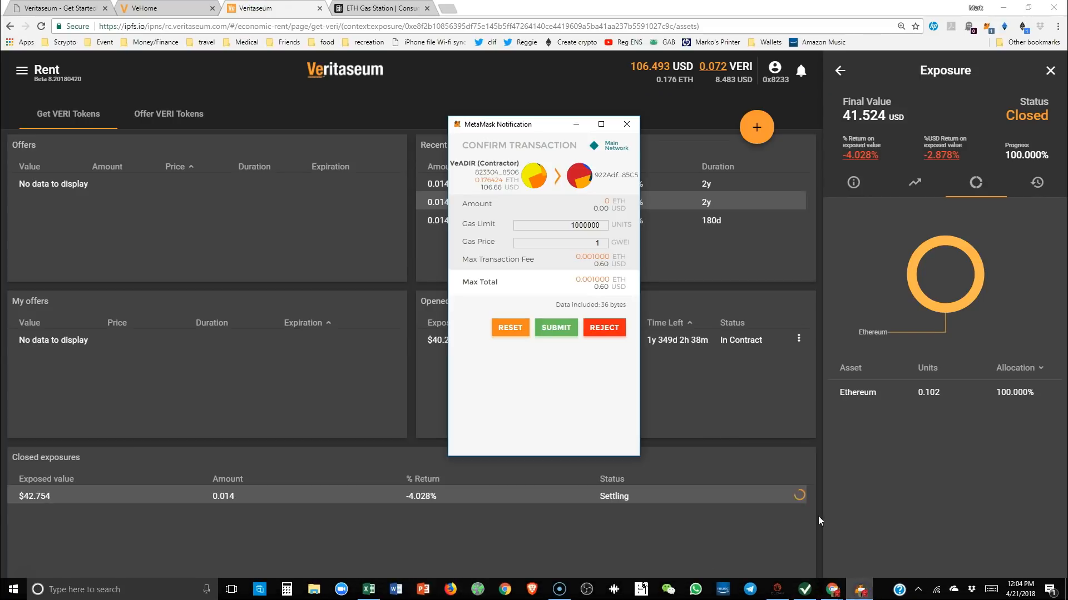
{"action": "left_click", "coordinate": [604, 240]}
{"action": "left_click", "coordinate": [604, 239]}
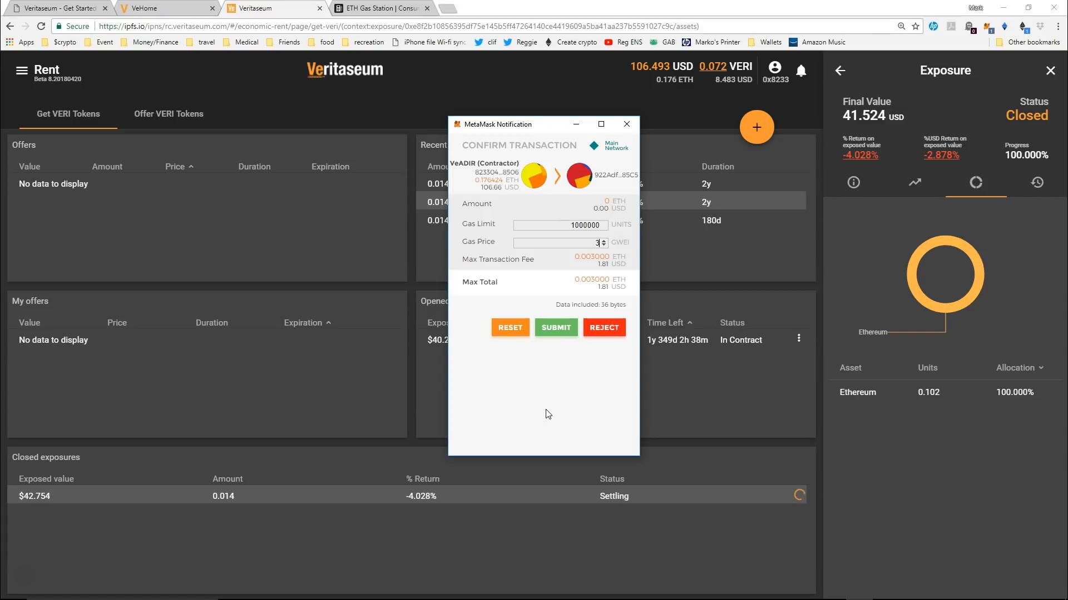
{"action": "left_click", "coordinate": [557, 328]}
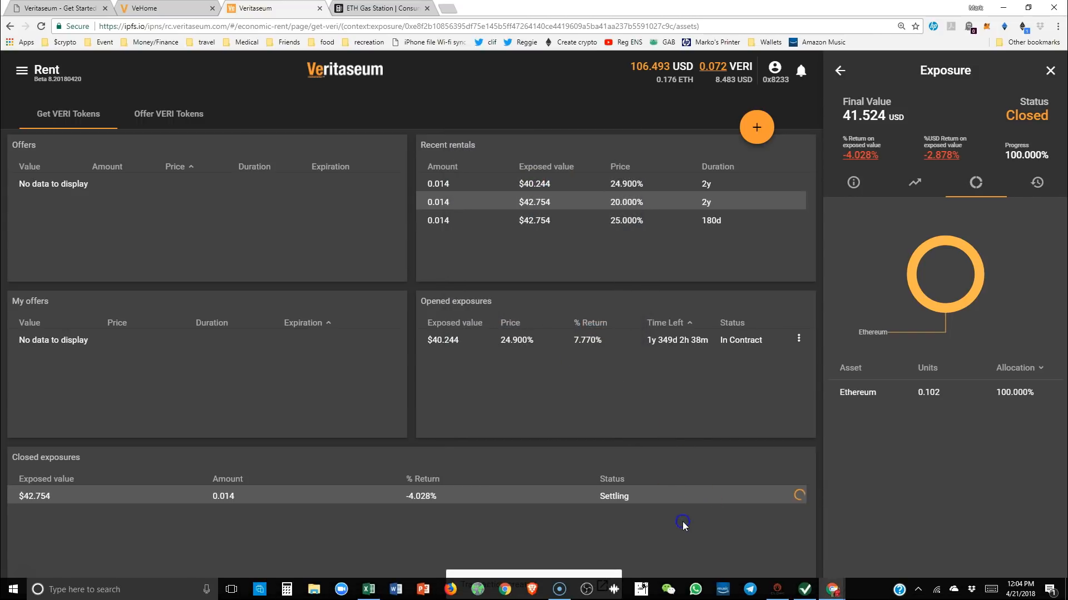
Check the settlement transaction on Etherscan with a page refresh, and view the settling exposure's timeline in VeRent
{"action": "left_click", "coordinate": [602, 585]}
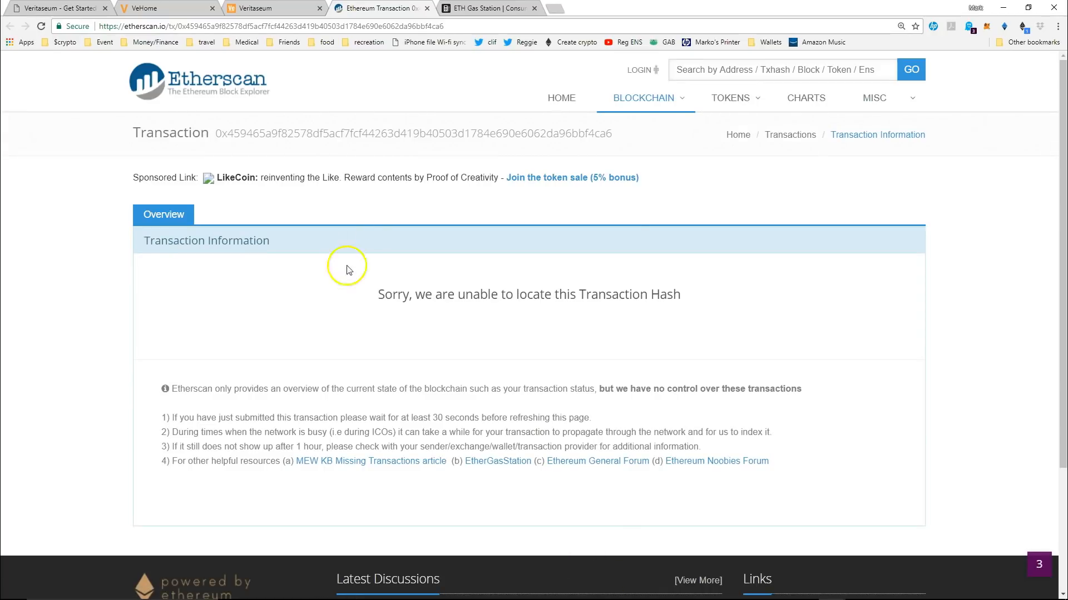
{"action": "left_click", "coordinate": [43, 30]}
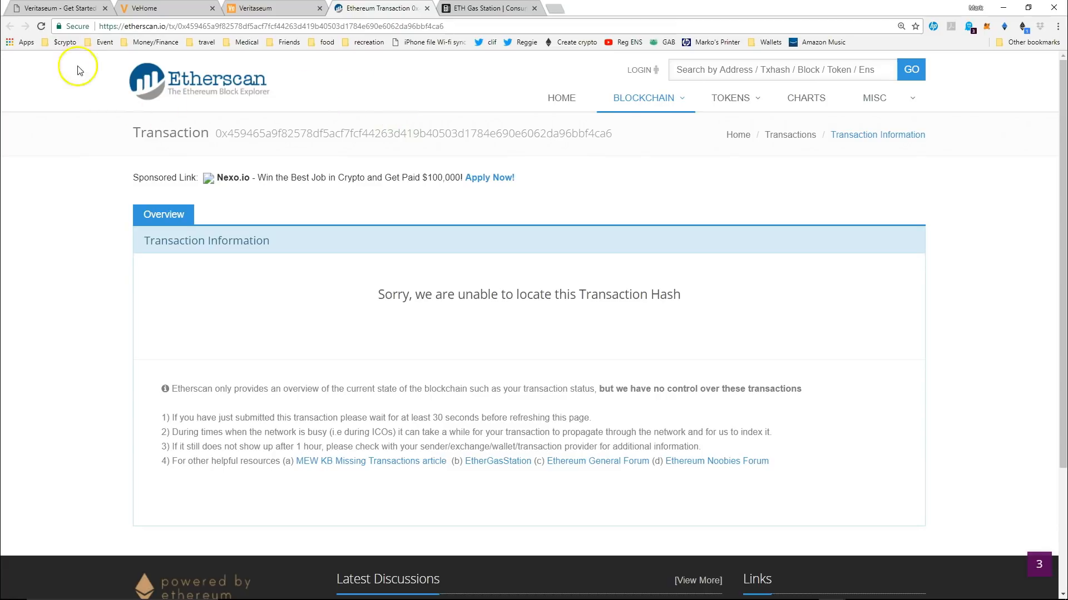
{"action": "left_click", "coordinate": [42, 27]}
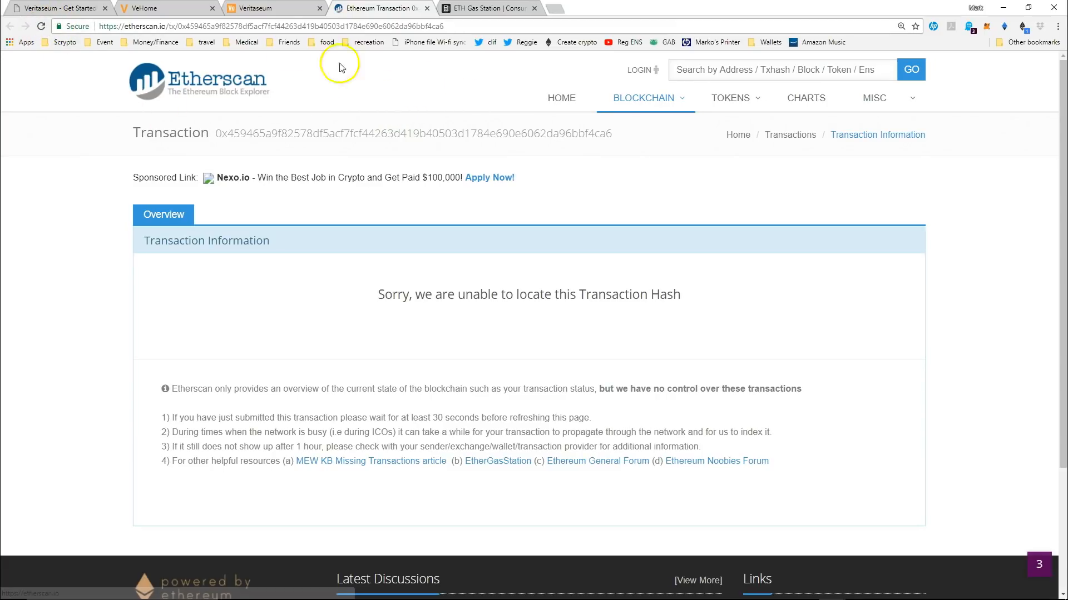
{"action": "left_click", "coordinate": [272, 17]}
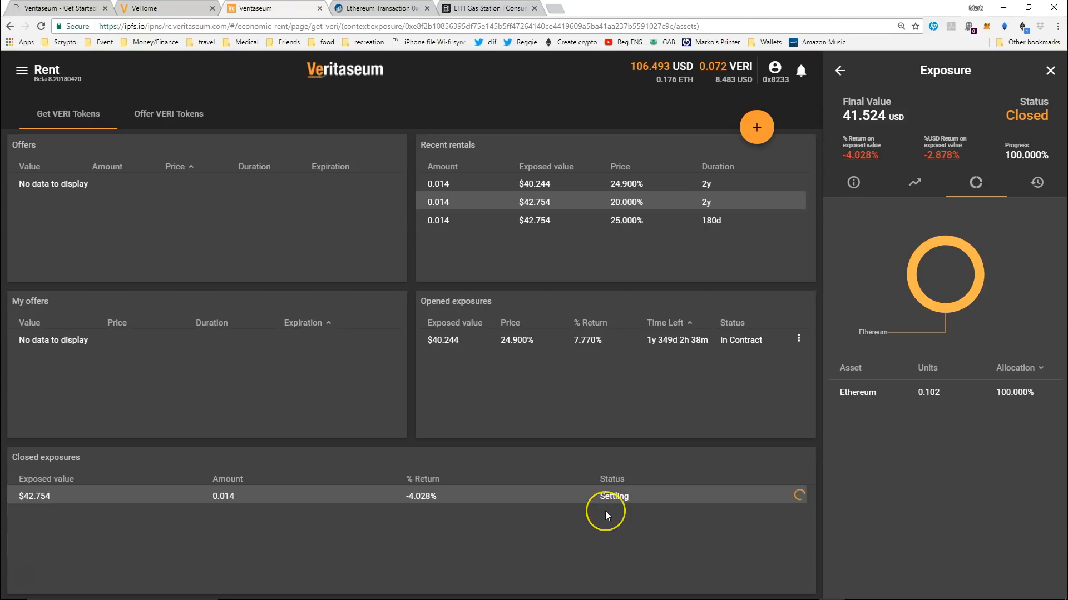
{"action": "left_click", "coordinate": [1037, 185]}
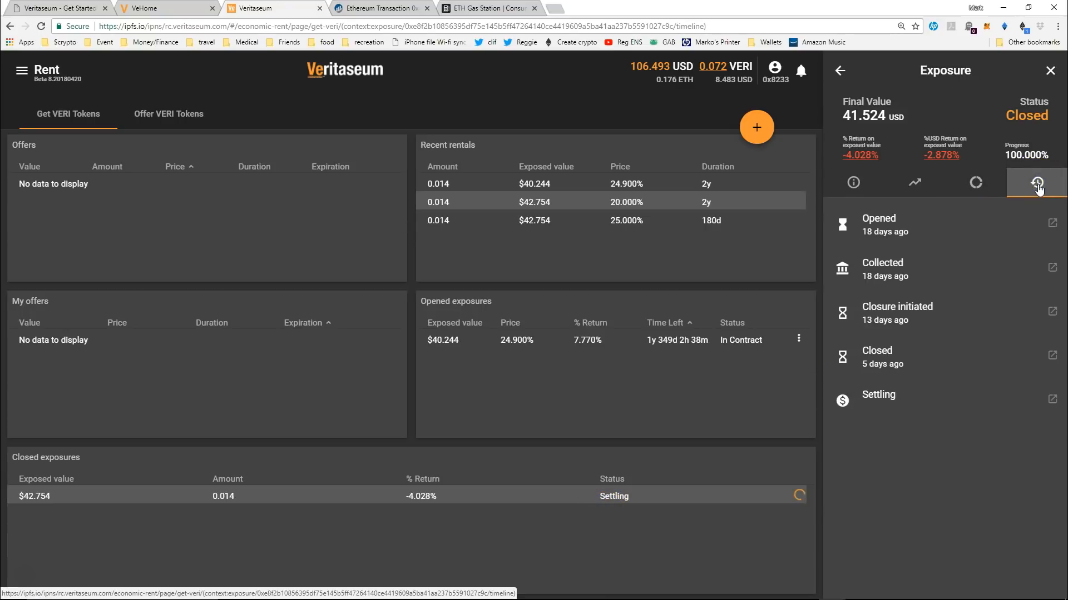
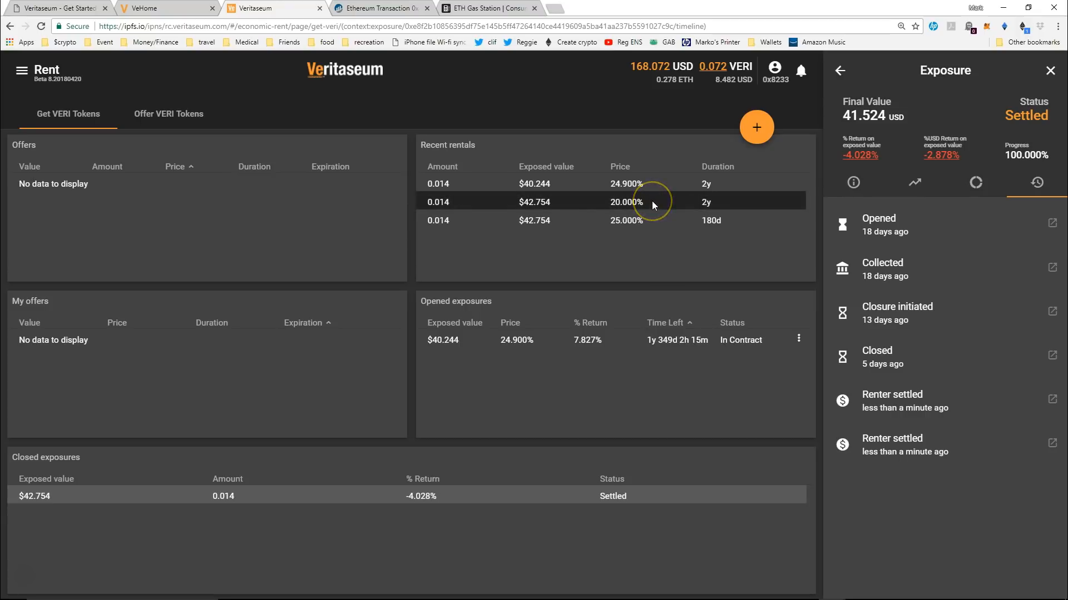
Start a new Get Veri rental offer with an exposure value of 0.1 ETH
{"action": "left_click", "coordinate": [670, 206]}
{"action": "left_click", "coordinate": [672, 200]}
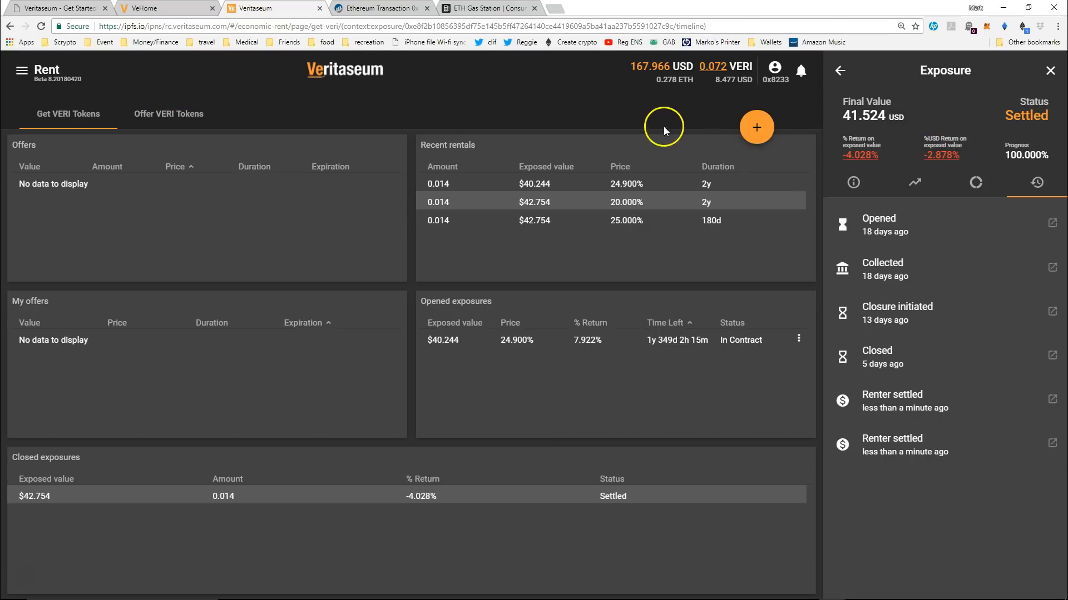
{"action": "left_click", "coordinate": [754, 125]}
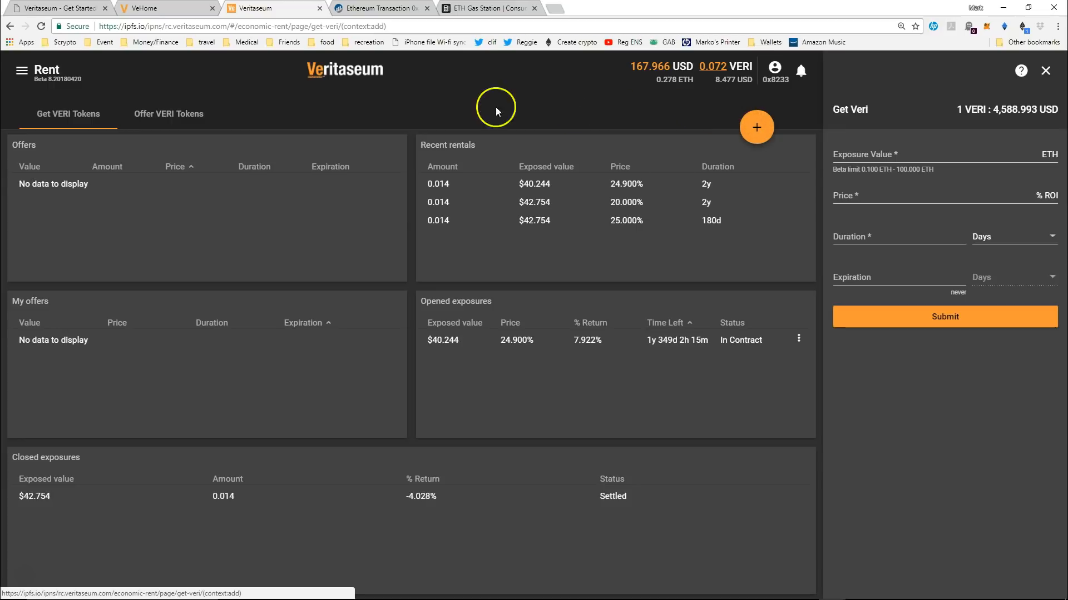
{"action": "left_click", "coordinate": [86, 127]}
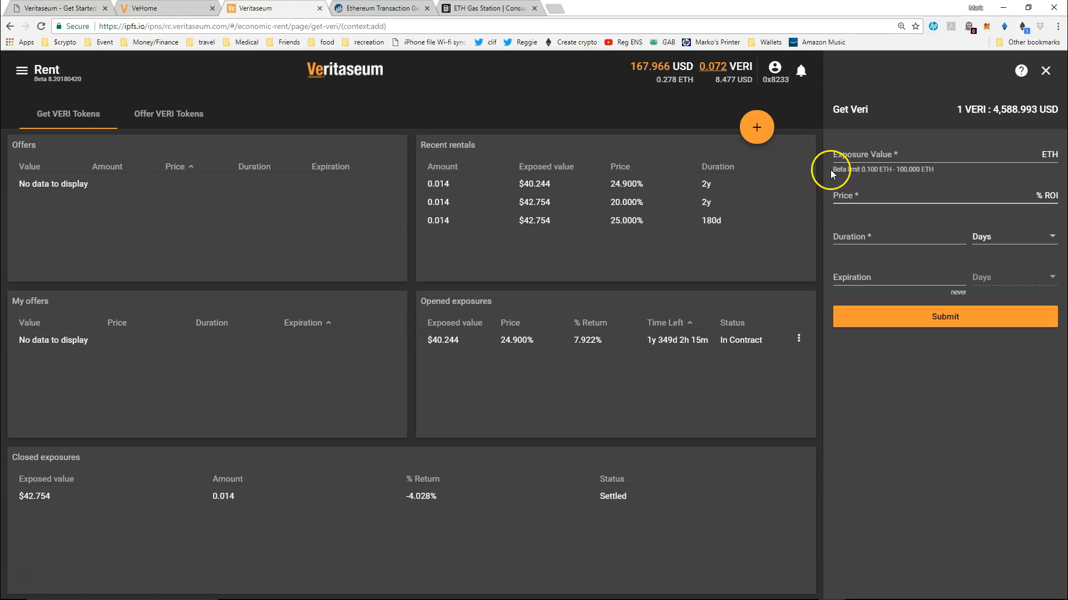
{"action": "left_click", "coordinate": [889, 154]}
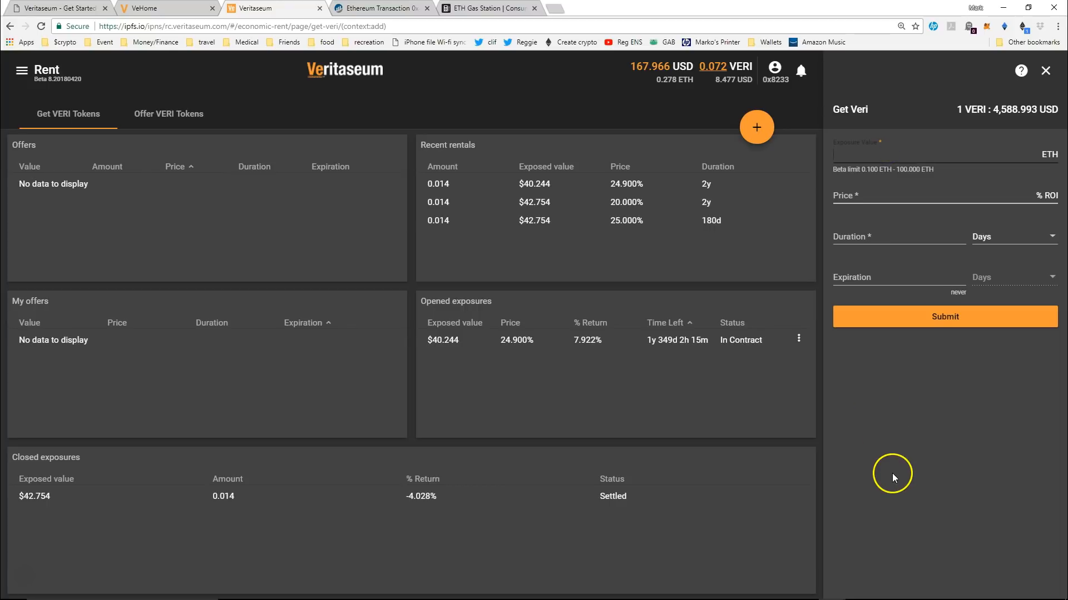
{"action": "type", "text": "0.1"}
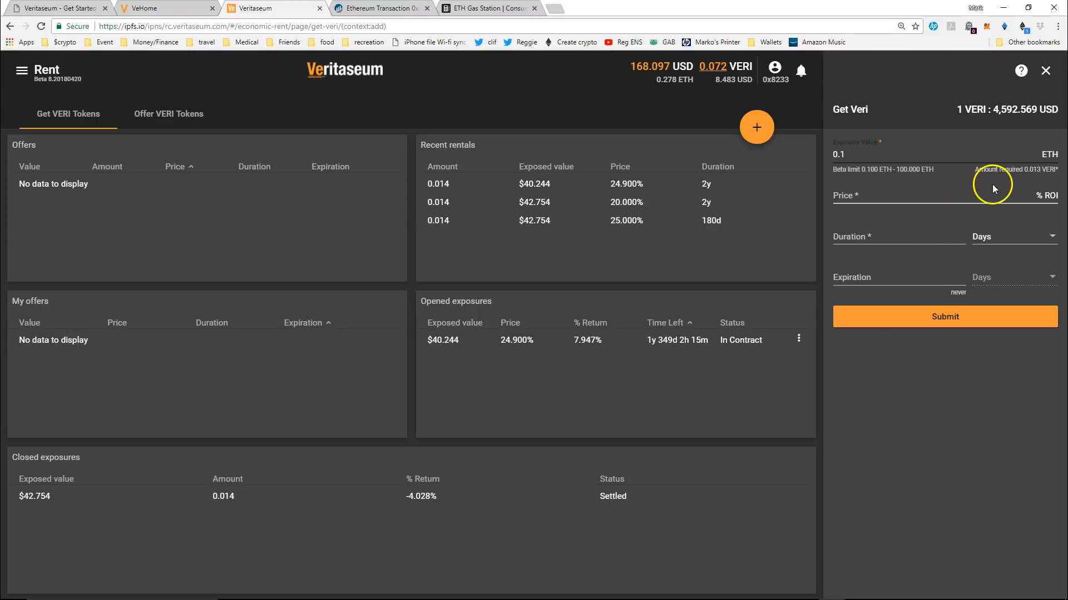
{"action": "mouse_move", "coordinate": [1030, 173]}
{"action": "left_click", "coordinate": [850, 156]}
Set the rental offer's price to 22.22 % ROI and its duration to 6 Months (30 days), leaving the expiration empty
{"action": "left_click", "coordinate": [863, 196]}
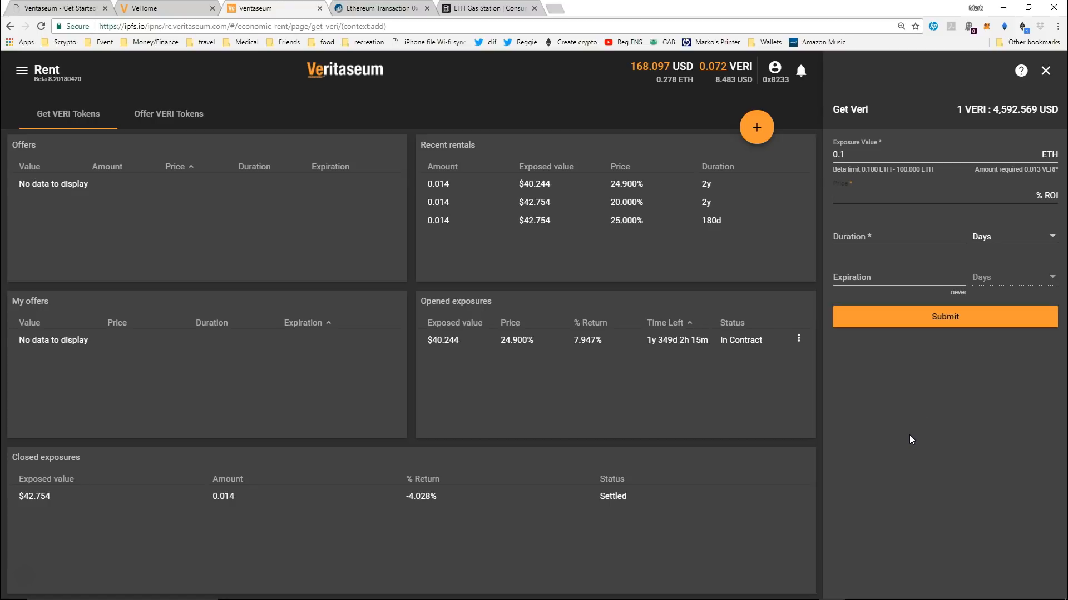
{"action": "type", "text": "22.22"}
{"action": "left_click", "coordinate": [883, 236]}
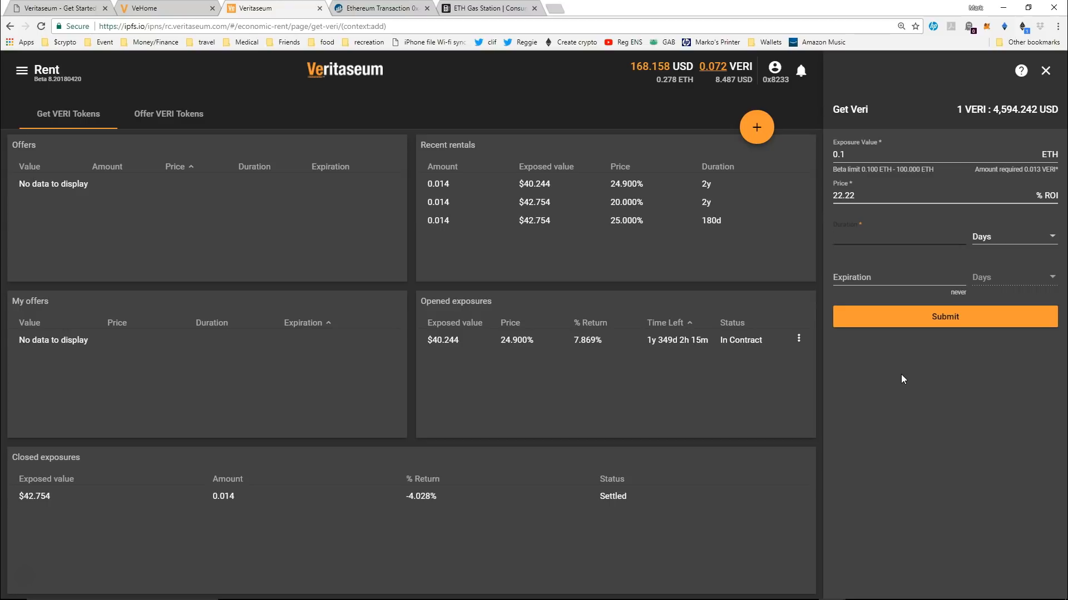
{"action": "left_click", "coordinate": [1058, 240]}
{"action": "left_click", "coordinate": [1026, 352]}
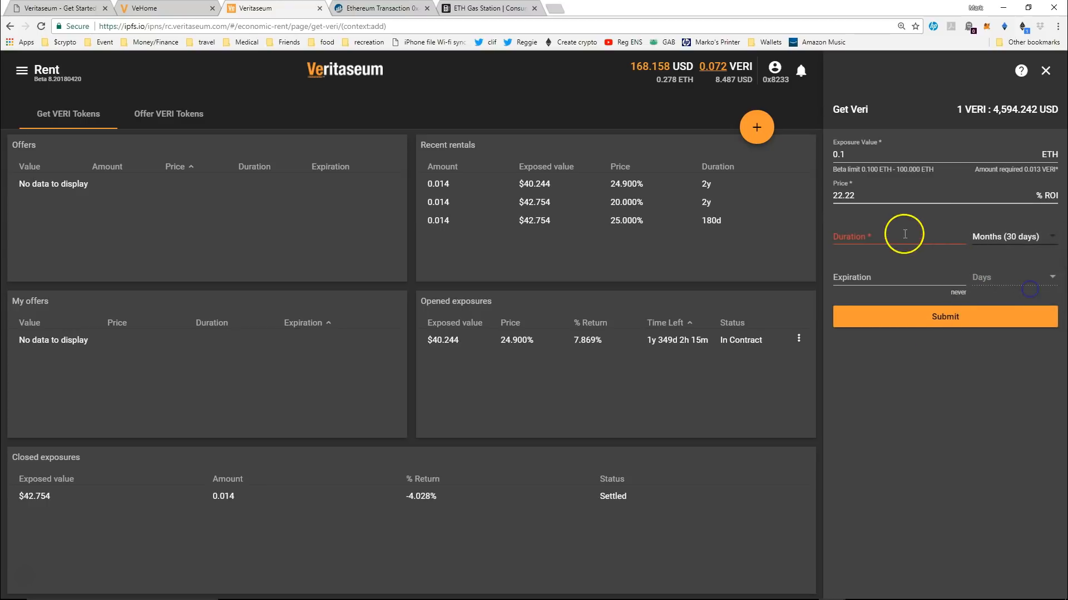
{"action": "left_click", "coordinate": [864, 239]}
{"action": "type", "text": "6"}
{"action": "left_click", "coordinate": [875, 278]}
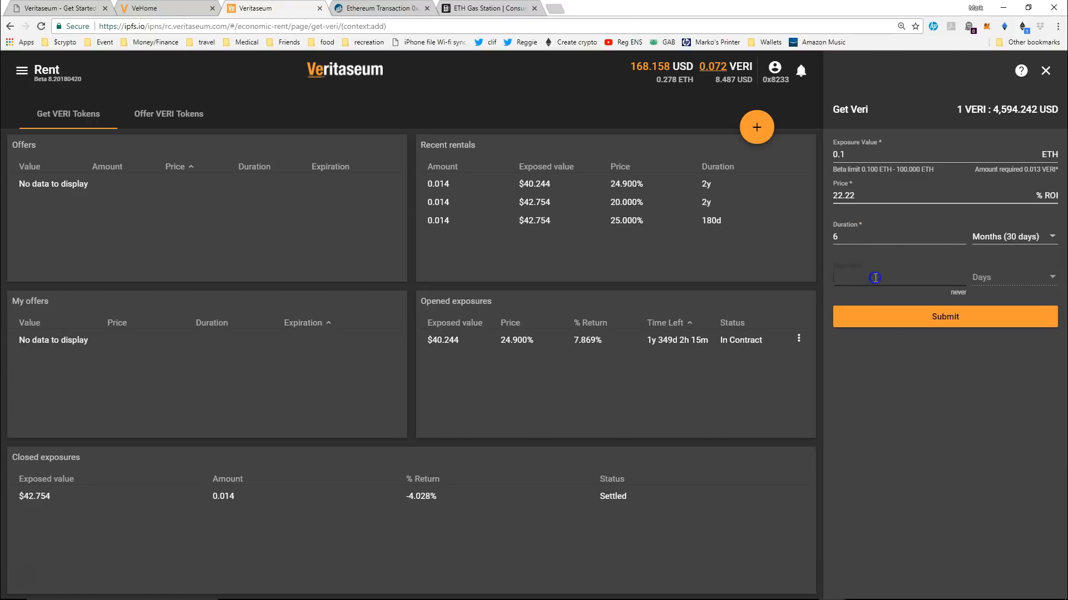
{"action": "left_click", "coordinate": [1054, 238]}
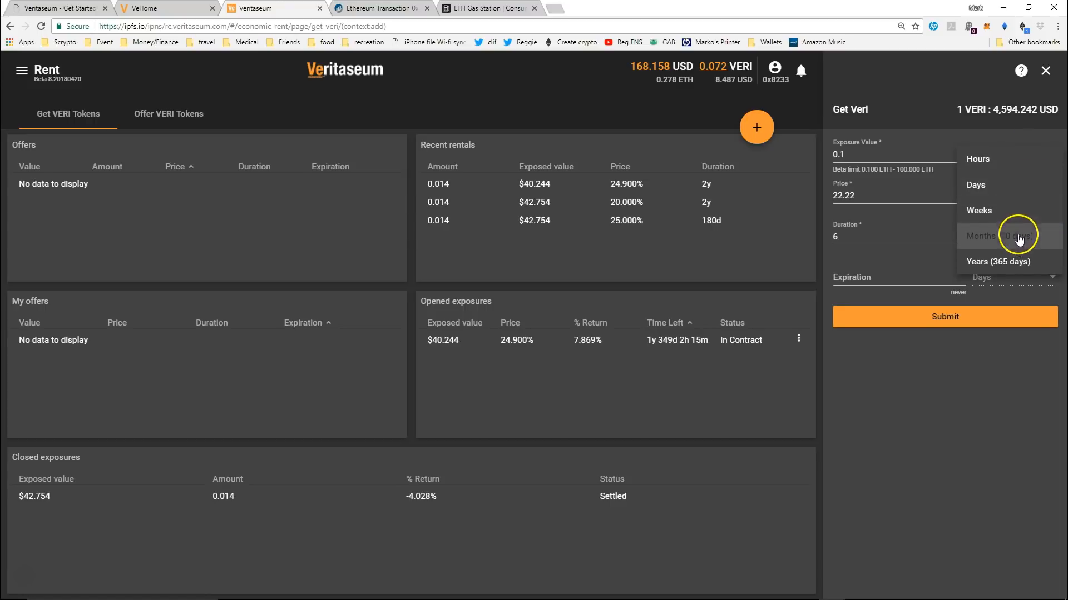
{"action": "left_click", "coordinate": [916, 242]}
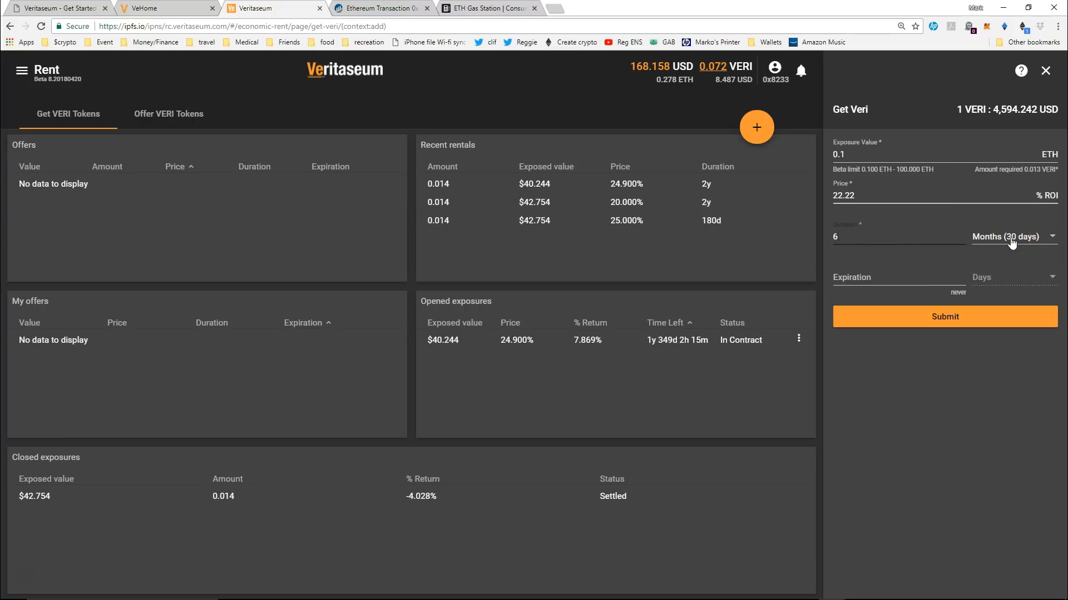
{"action": "left_click", "coordinate": [846, 280]}
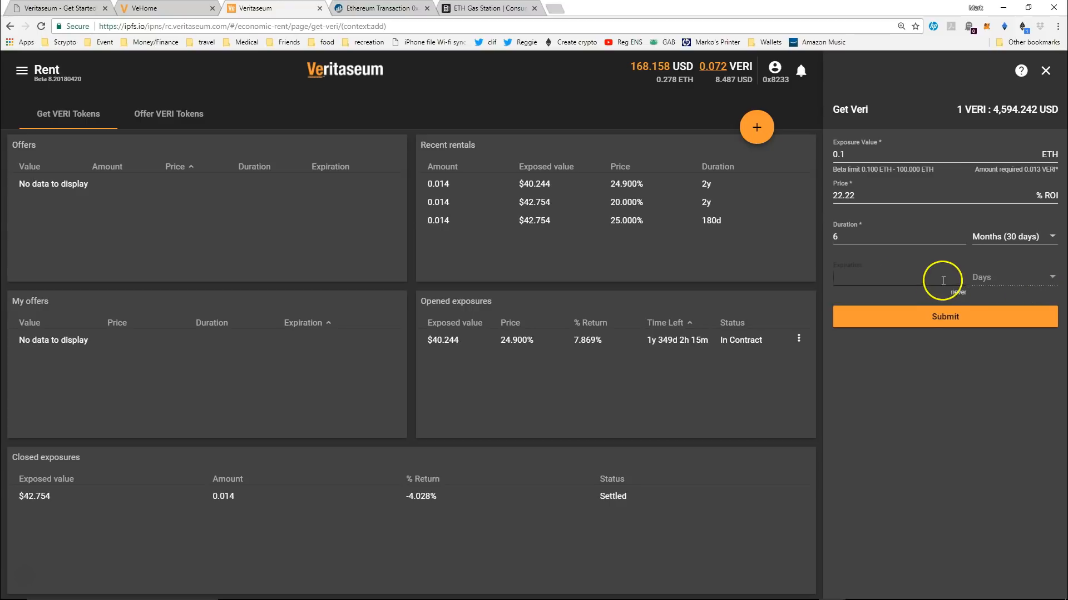
Submit the rental offer, accept the order confirmation and submit its MetaMask transaction with the preset gas values
{"action": "left_click", "coordinate": [943, 319]}
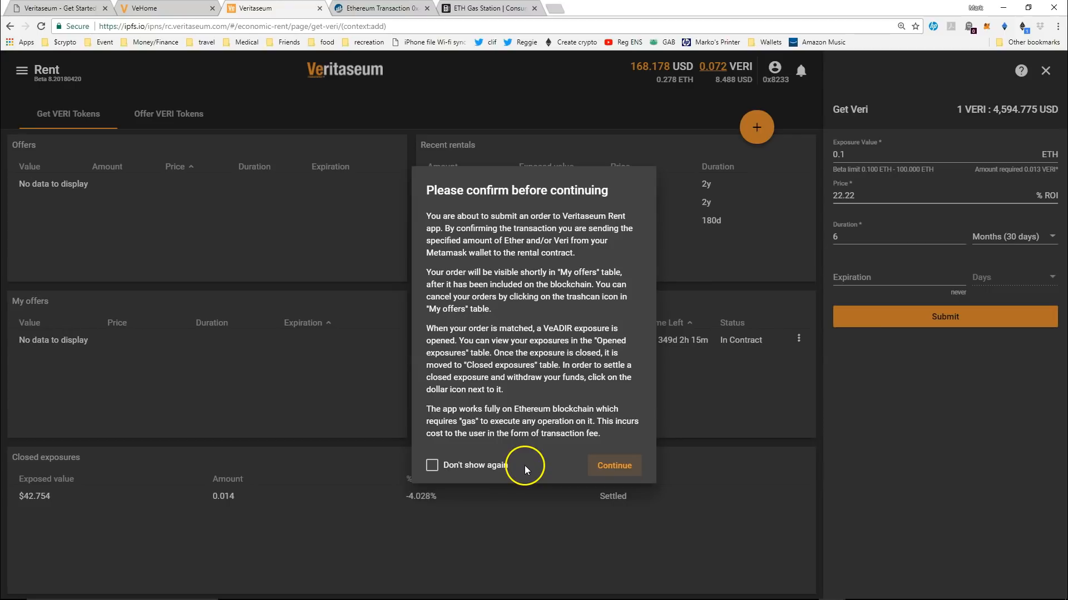
{"action": "left_click", "coordinate": [616, 466]}
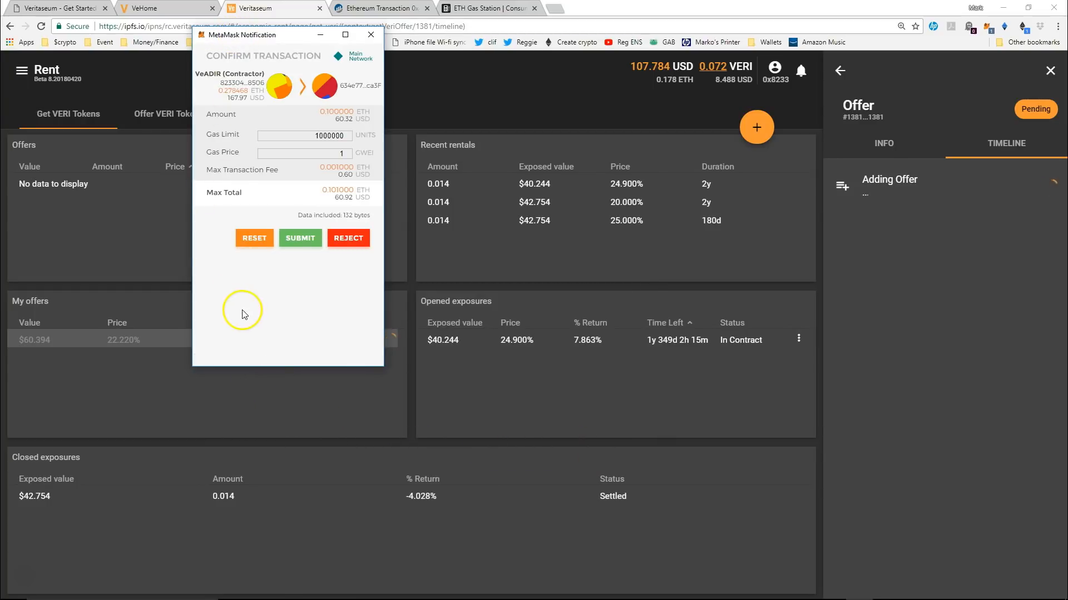
{"action": "left_click", "coordinate": [294, 248]}
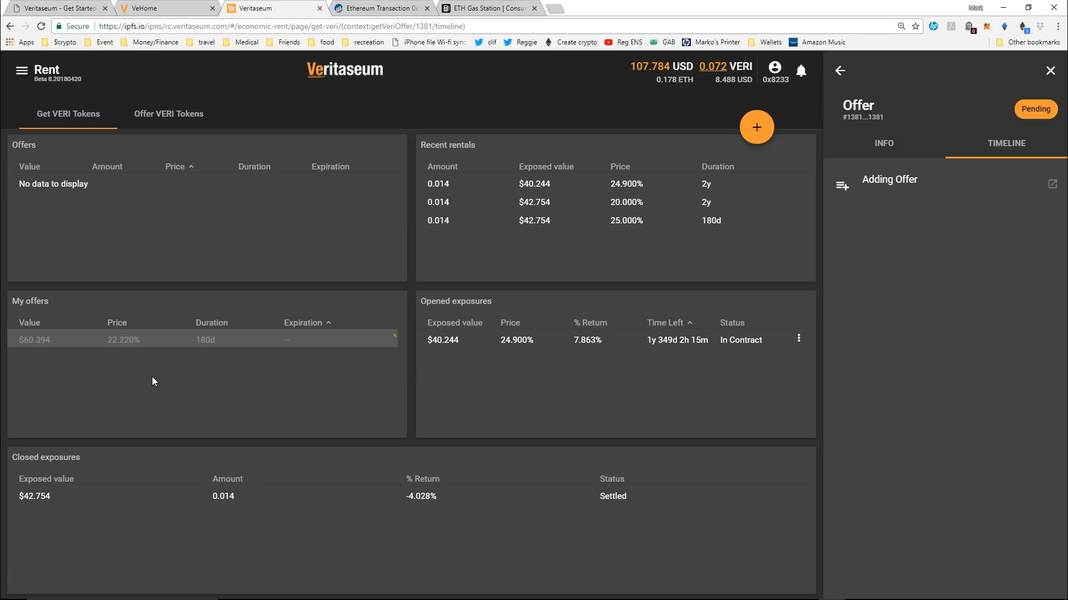
{"action": "left_click", "coordinate": [92, 371]}
View the Offer VERI Tokens page with its blank offer form, and return to Get VERI Tokens
{"action": "left_click", "coordinate": [166, 117]}
{"action": "left_click", "coordinate": [164, 118]}
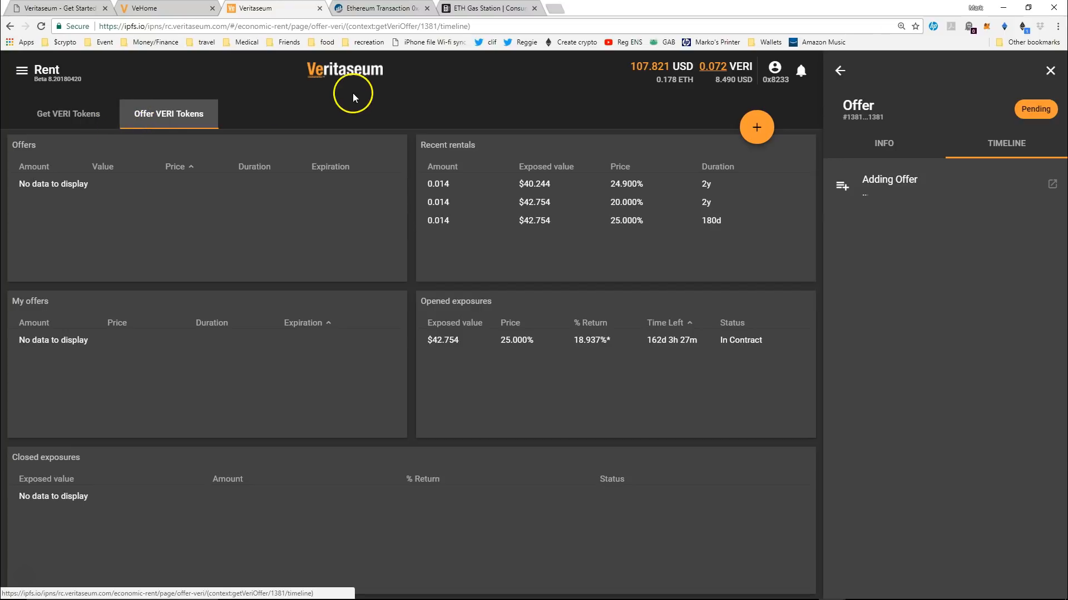
{"action": "left_click", "coordinate": [756, 128]}
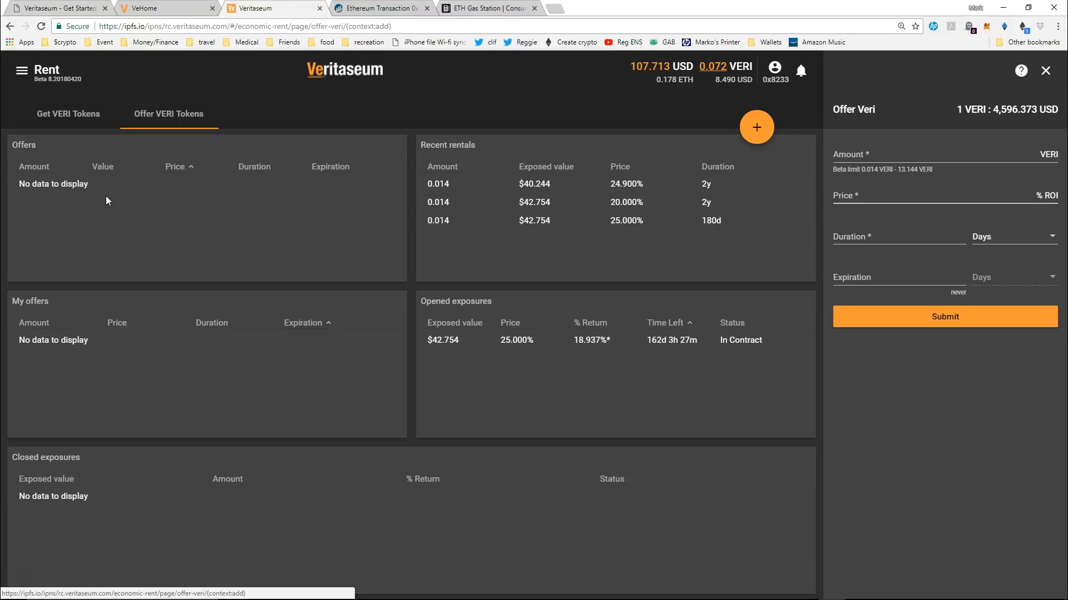
{"action": "left_click", "coordinate": [62, 116]}
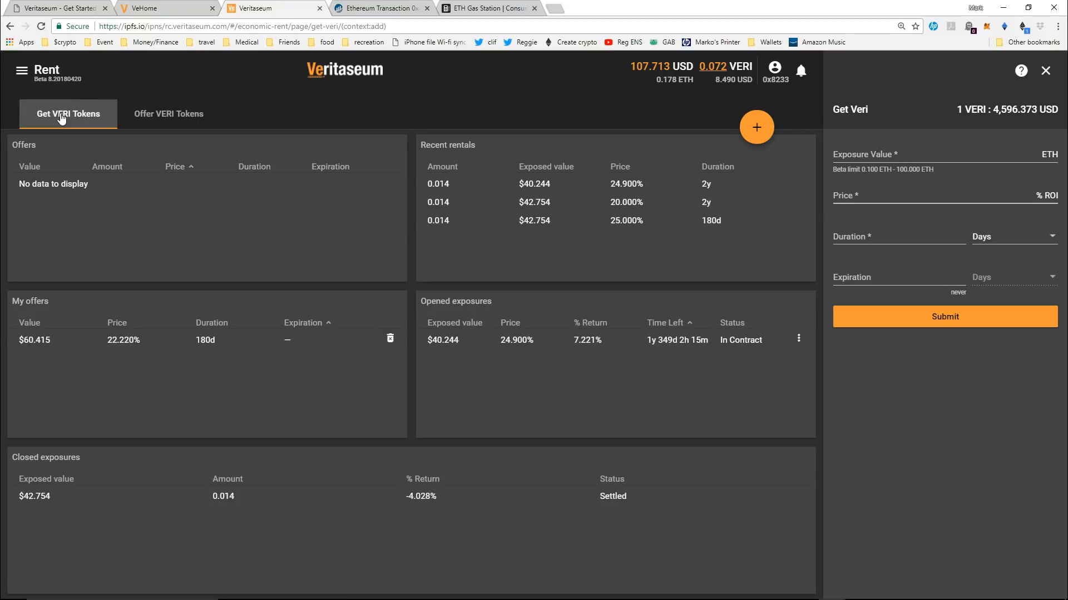
View the 22.22% offer's info and timeline, checking the Offer VERI Tokens page in between
{"action": "left_click", "coordinate": [155, 339]}
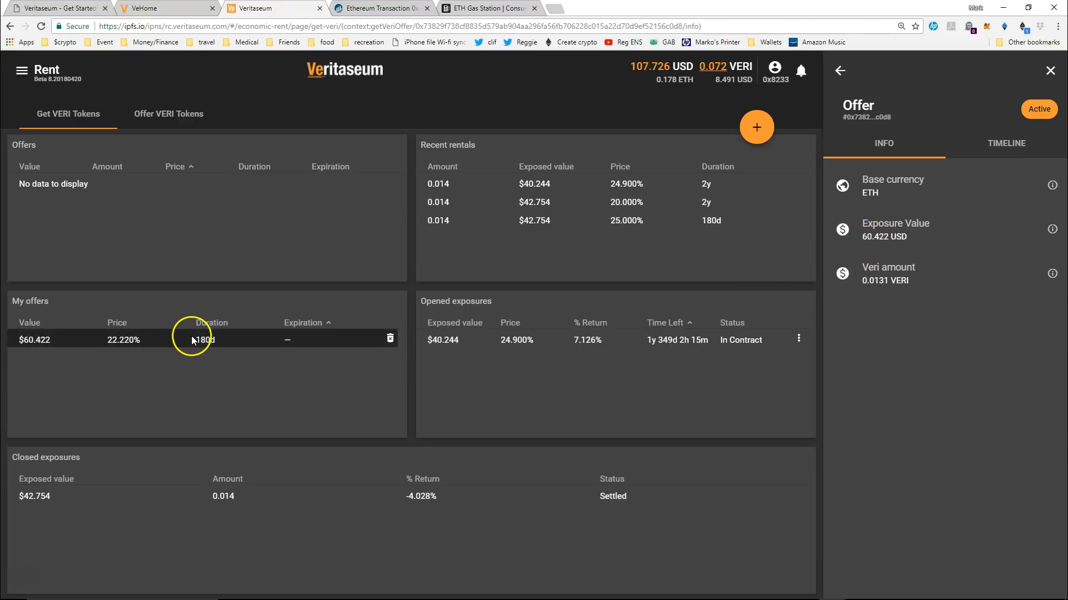
{"action": "left_click", "coordinate": [158, 114]}
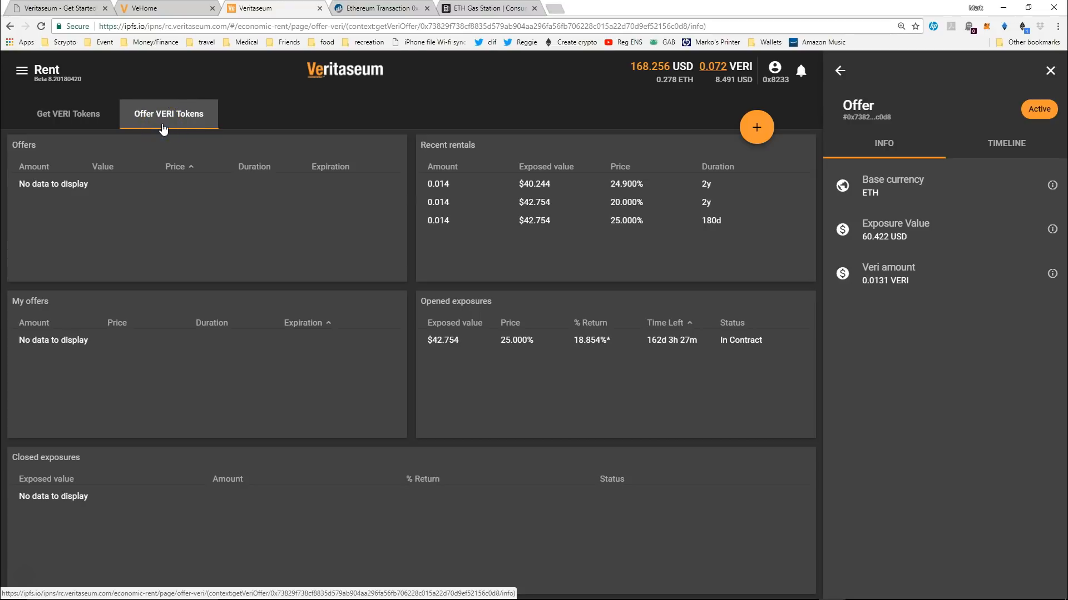
{"action": "left_click", "coordinate": [46, 175]}
{"action": "left_click", "coordinate": [73, 115]}
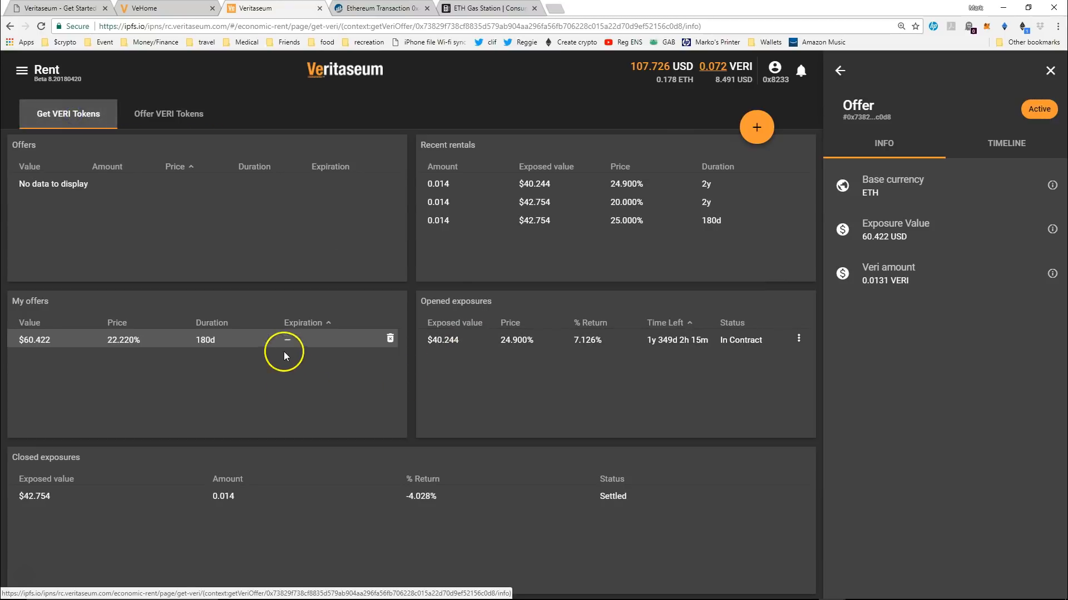
{"action": "left_click", "coordinate": [1015, 158]}
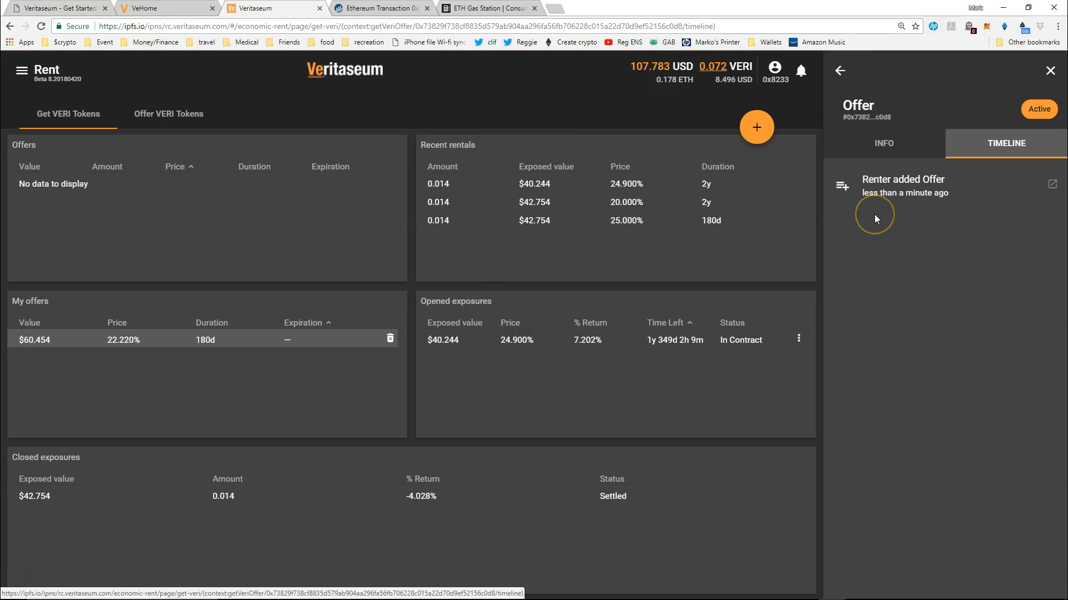
Start a new Offer Veri entry on the Offer VERI Tokens page with an amount of 0.014 VERI
{"action": "left_click", "coordinate": [139, 116]}
{"action": "left_click", "coordinate": [139, 122]}
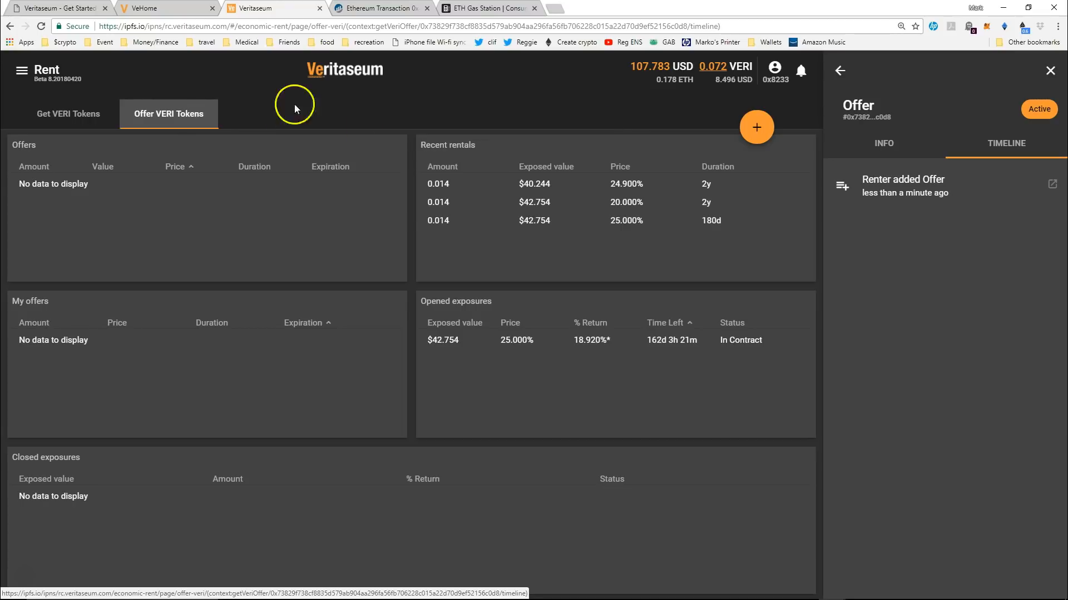
{"action": "left_click", "coordinate": [757, 128]}
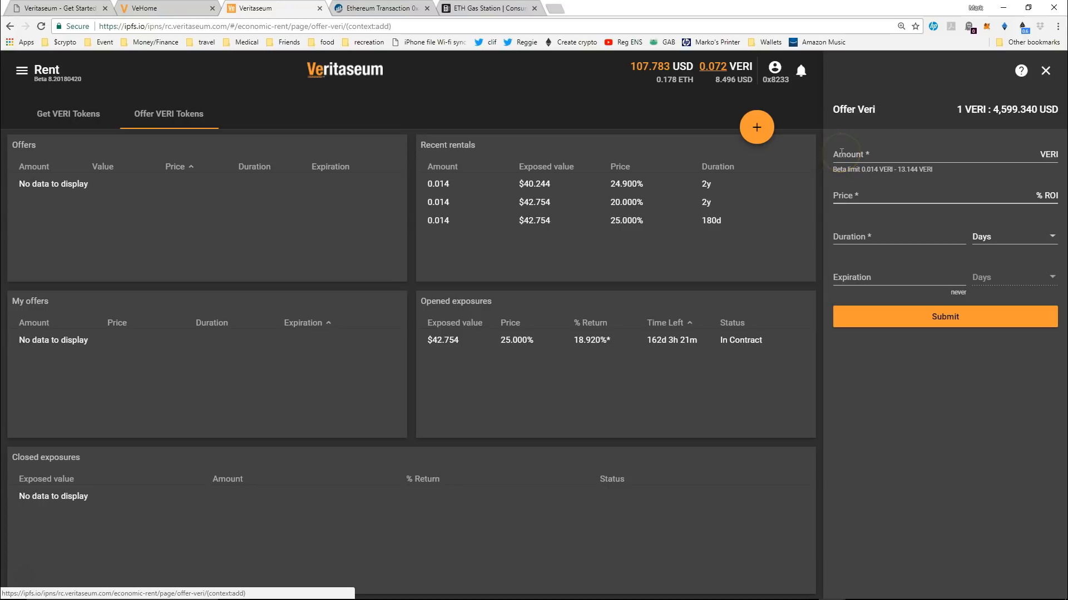
{"action": "left_click", "coordinate": [870, 156]}
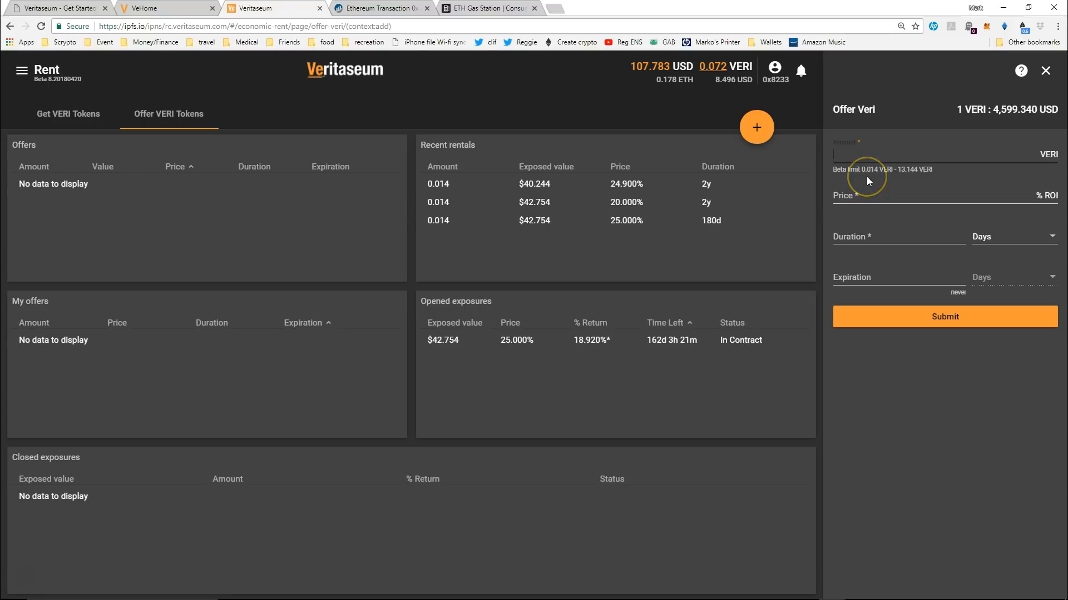
{"action": "type", "text": "0.01"}
{"action": "mouse_move", "coordinate": [1040, 172]}
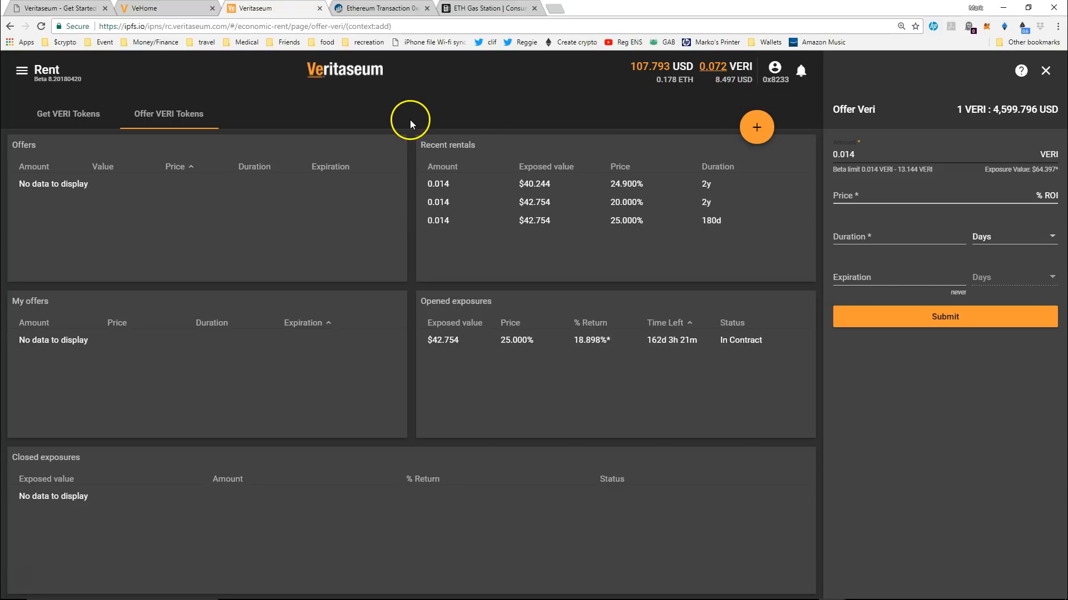
Go to VeExposure, start opening a new exposure and check the available ETH balance
{"action": "left_click", "coordinate": [20, 71]}
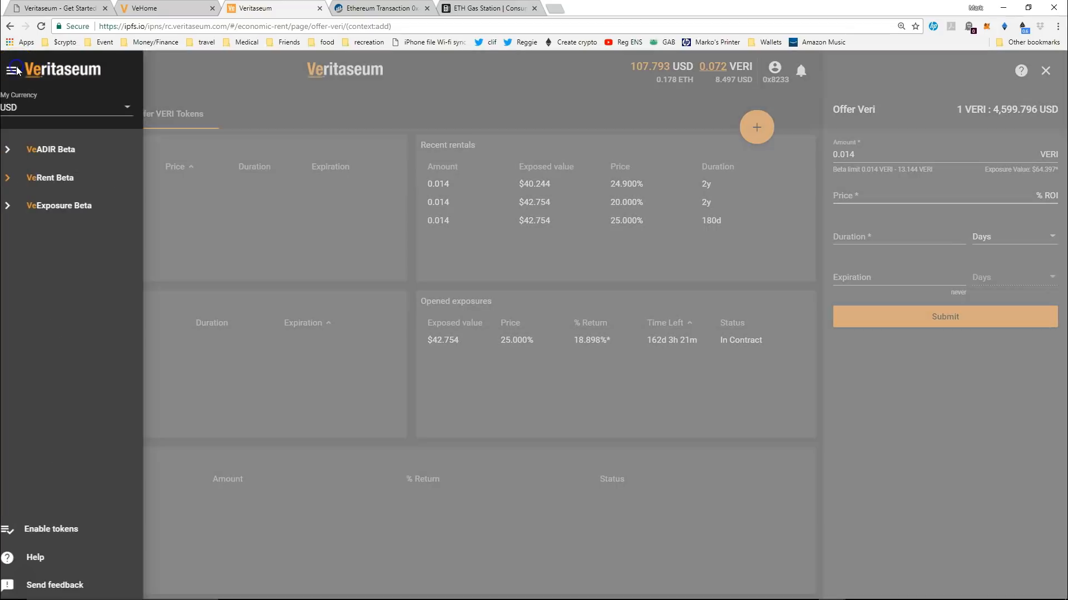
{"action": "left_click", "coordinate": [52, 214]}
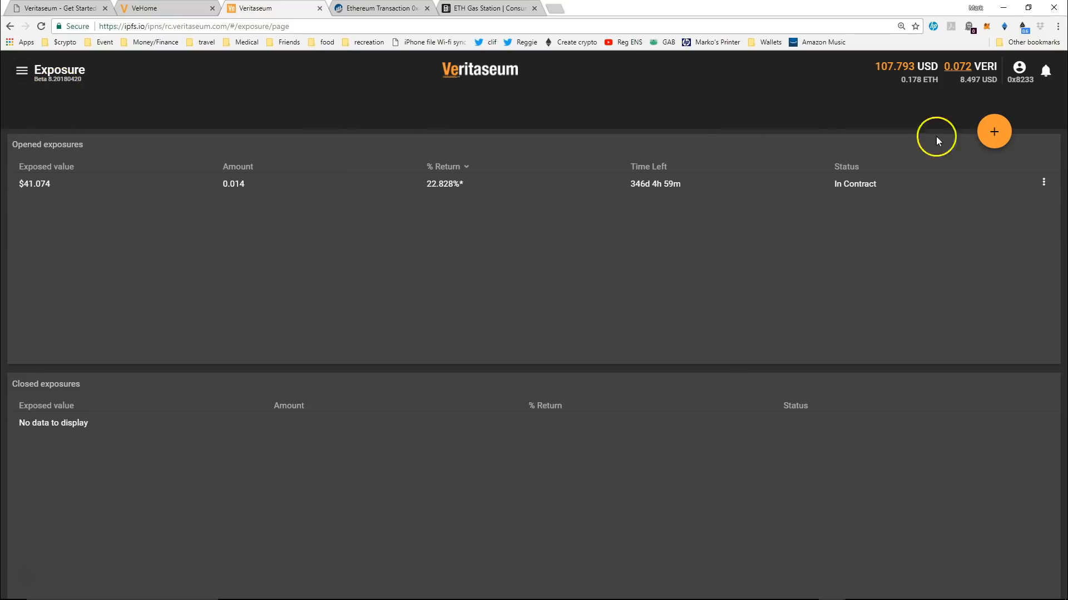
{"action": "left_click", "coordinate": [993, 132]}
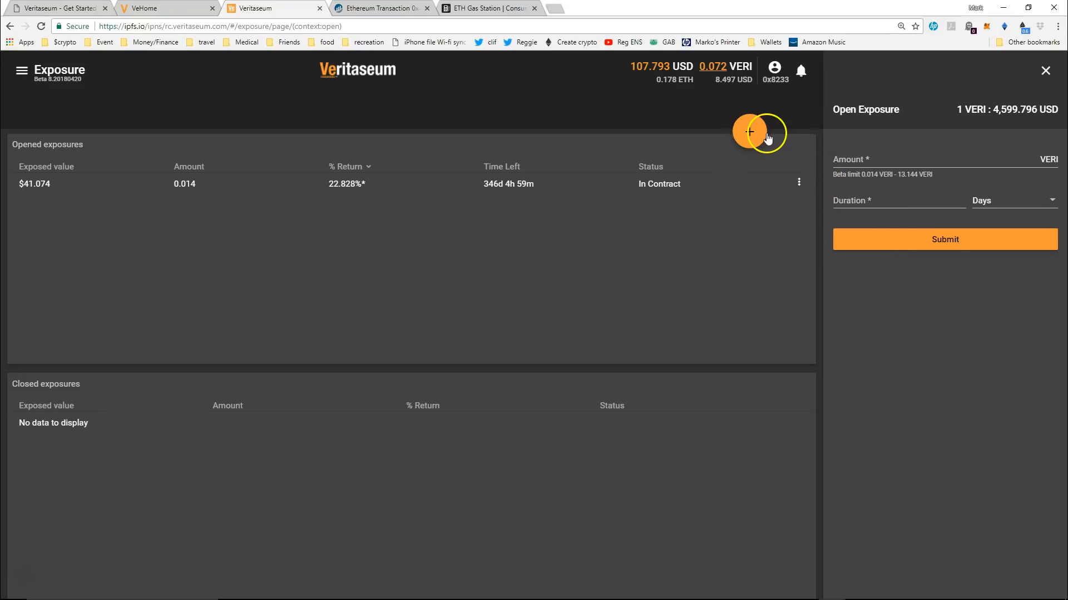
{"action": "left_click", "coordinate": [847, 160]}
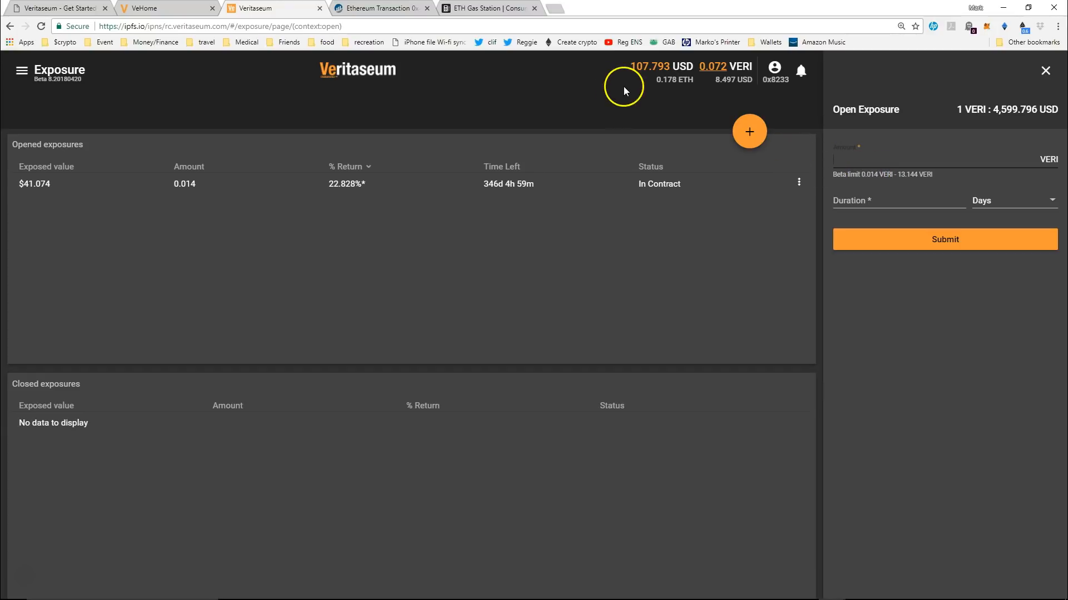
{"action": "left_click_drag", "start_coordinate": [656, 82], "coordinate": [668, 78]}
{"action": "left_click", "coordinate": [679, 81]}
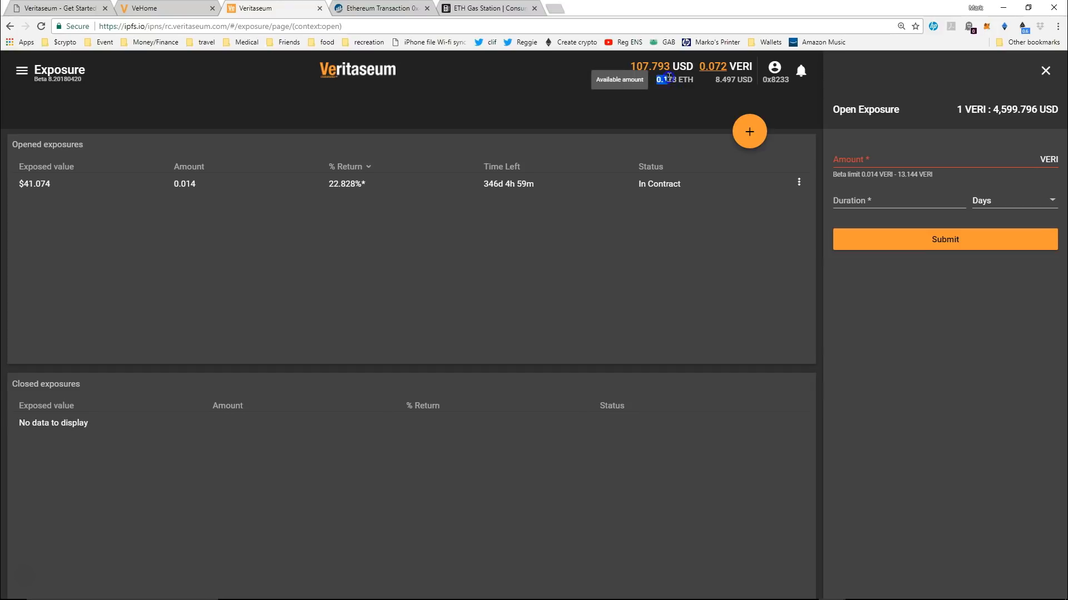
{"action": "left_click", "coordinate": [675, 78]}
Set the new exposure's amount to 0.023 VERI and compare its exposure value with the available USD balance
{"action": "left_click", "coordinate": [849, 161]}
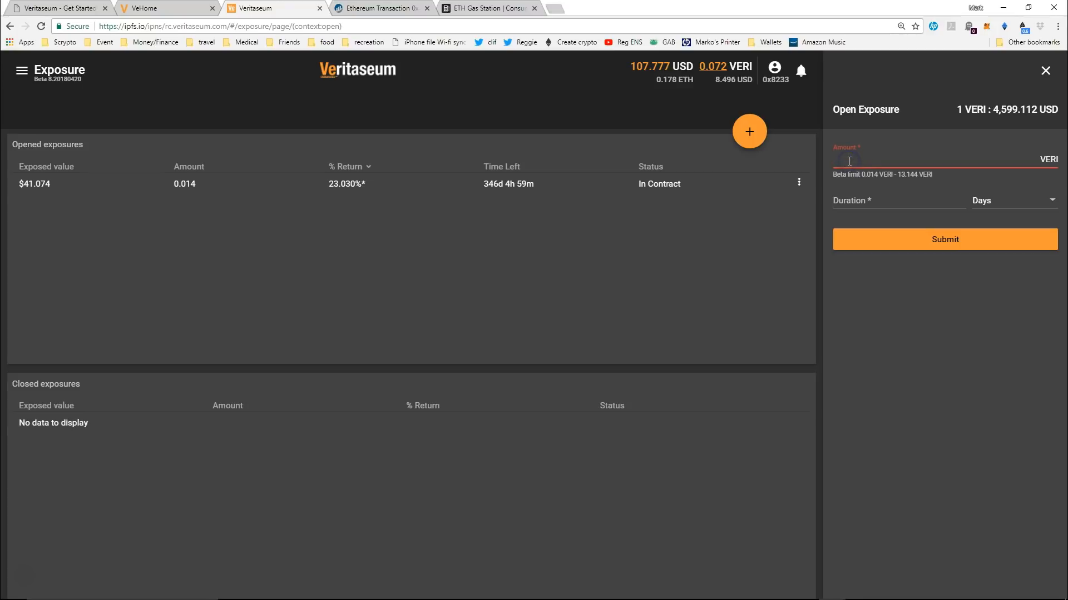
{"action": "type", "text": "0."}
{"action": "type", "text": "25"}
{"action": "key", "text": "BackSpace"}
{"action": "key", "text": "BackSpace"}
{"action": "key", "text": "BackSpace"}
{"action": "type", "text": ".025"}
{"action": "key", "text": "BackSpace"}
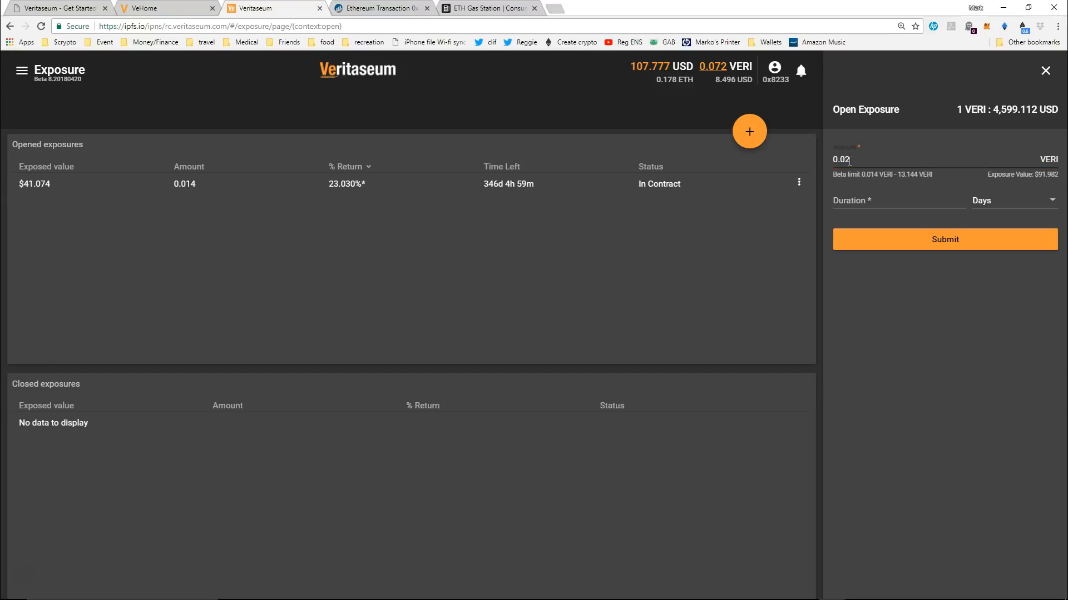
{"action": "type", "text": "3"}
{"action": "left_click", "coordinate": [870, 163]}
{"action": "left_click", "coordinate": [987, 185]}
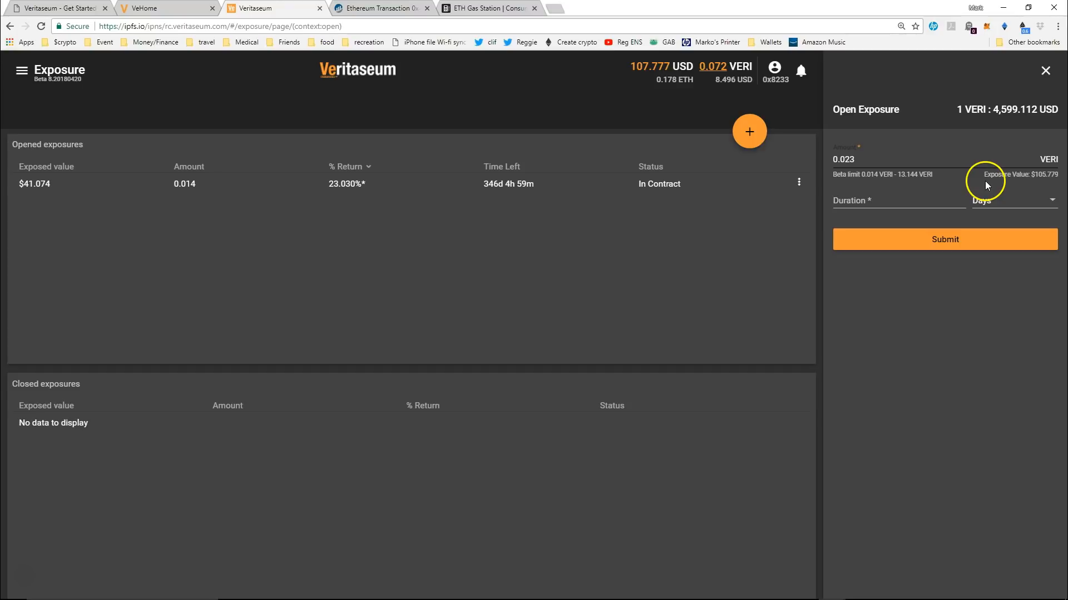
{"action": "left_click", "coordinate": [1042, 184]}
{"action": "mouse_move", "coordinate": [655, 69]}
Set the new exposure's duration to 3 Years (365 days)
{"action": "left_click", "coordinate": [909, 201]}
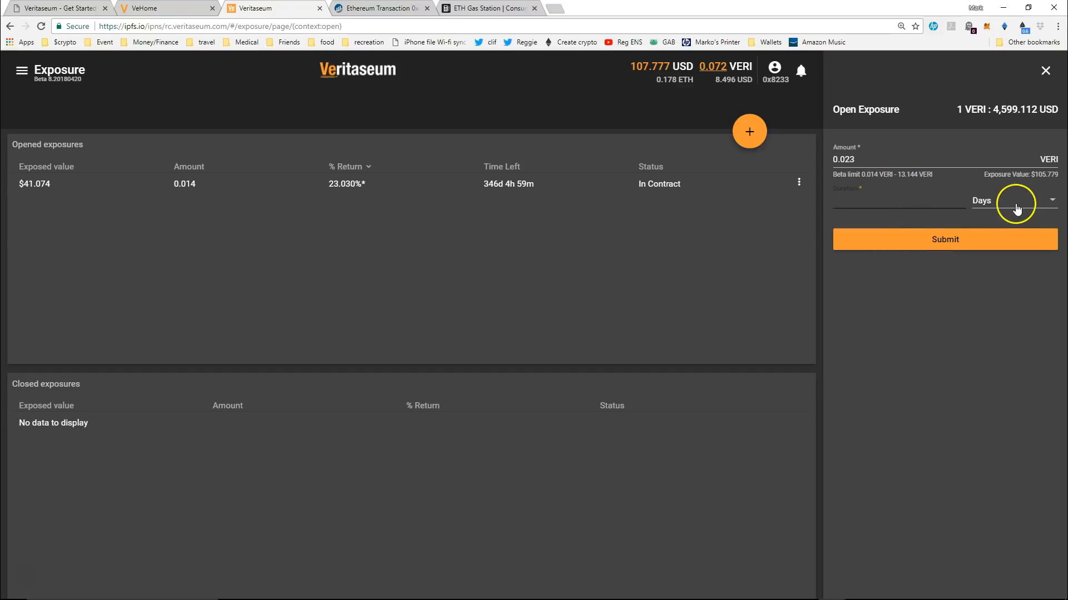
{"action": "left_click", "coordinate": [1049, 203]}
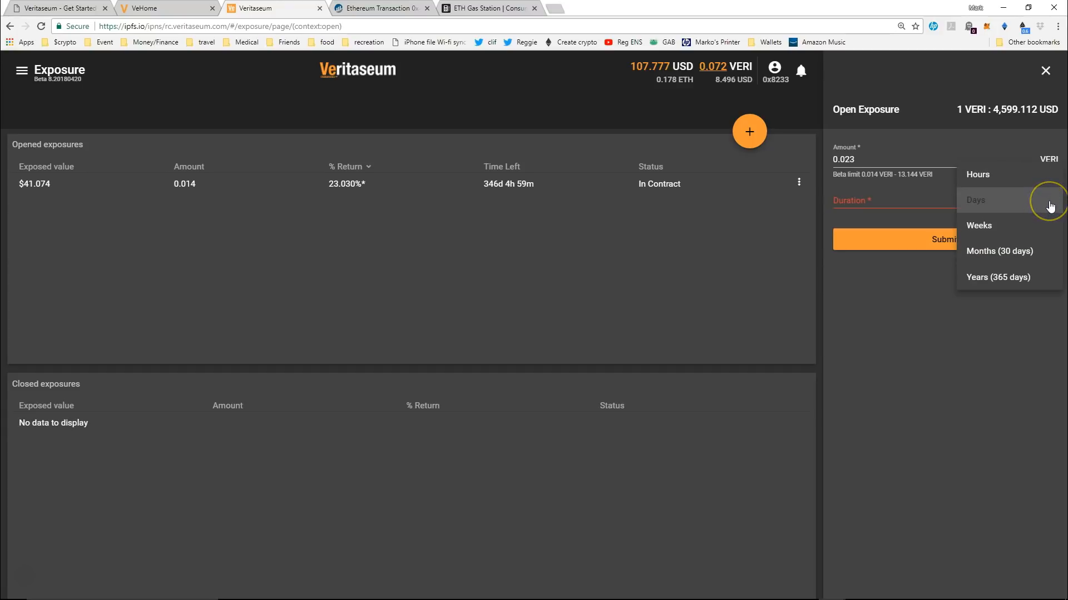
{"action": "right_click", "coordinate": [985, 282]}
{"action": "left_click", "coordinate": [978, 276]}
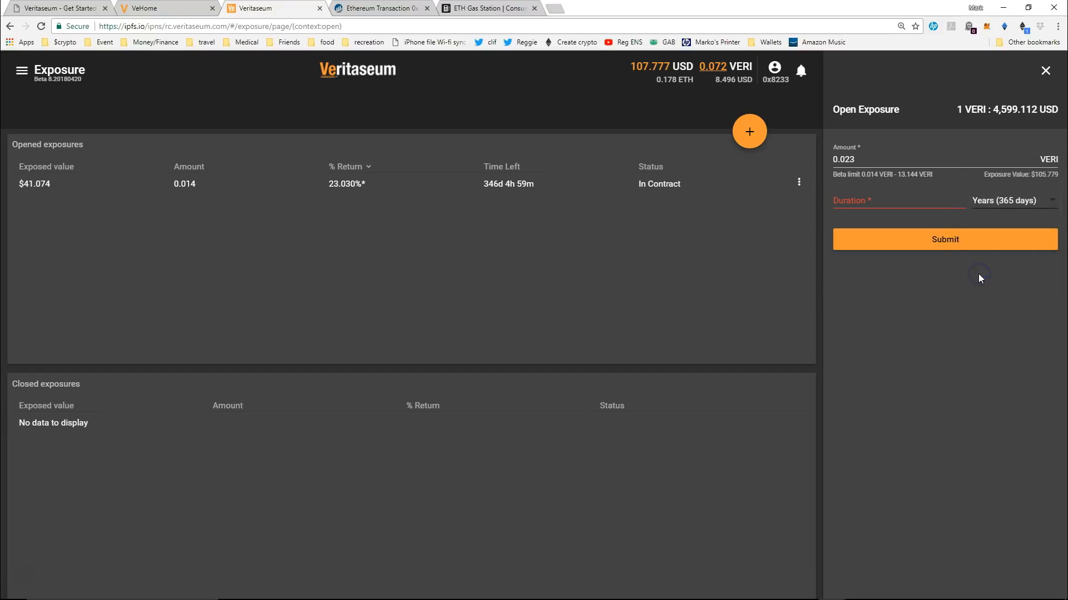
{"action": "left_click", "coordinate": [902, 199]}
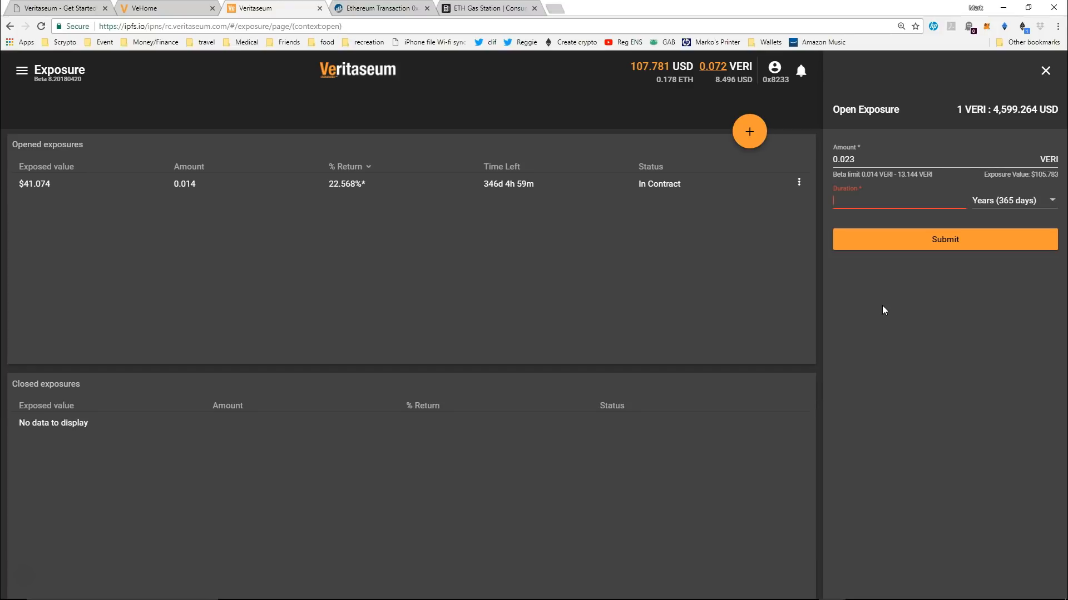
{"action": "type", "text": "3"}
{"action": "left_click", "coordinate": [978, 208]}
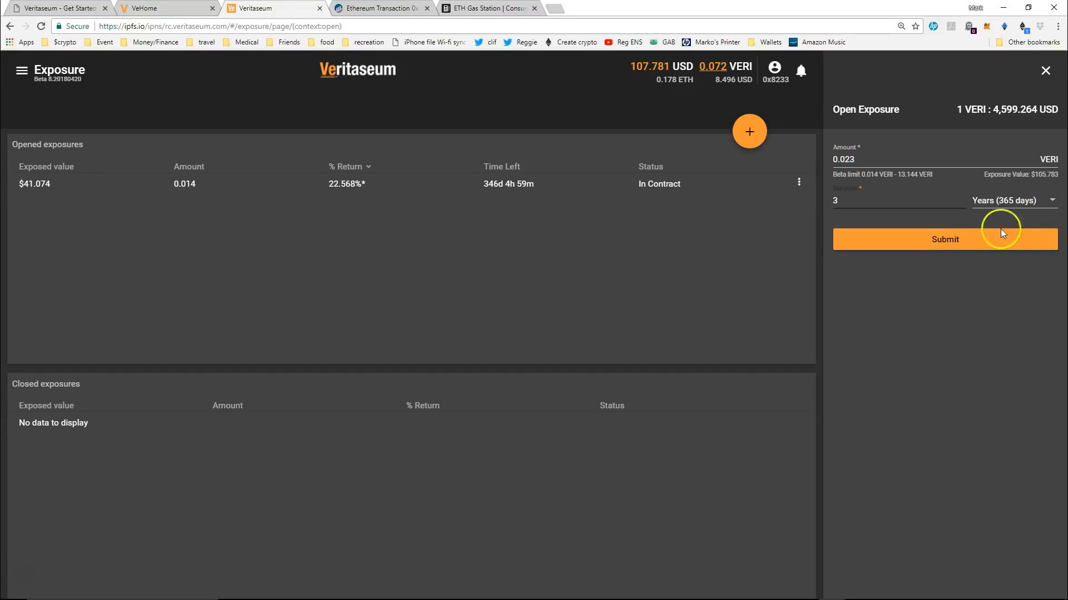
Submit the exposure with approval in MetaMask, and check its transaction on Etherscan before returning to Veritaseum
{"action": "left_click", "coordinate": [952, 246]}
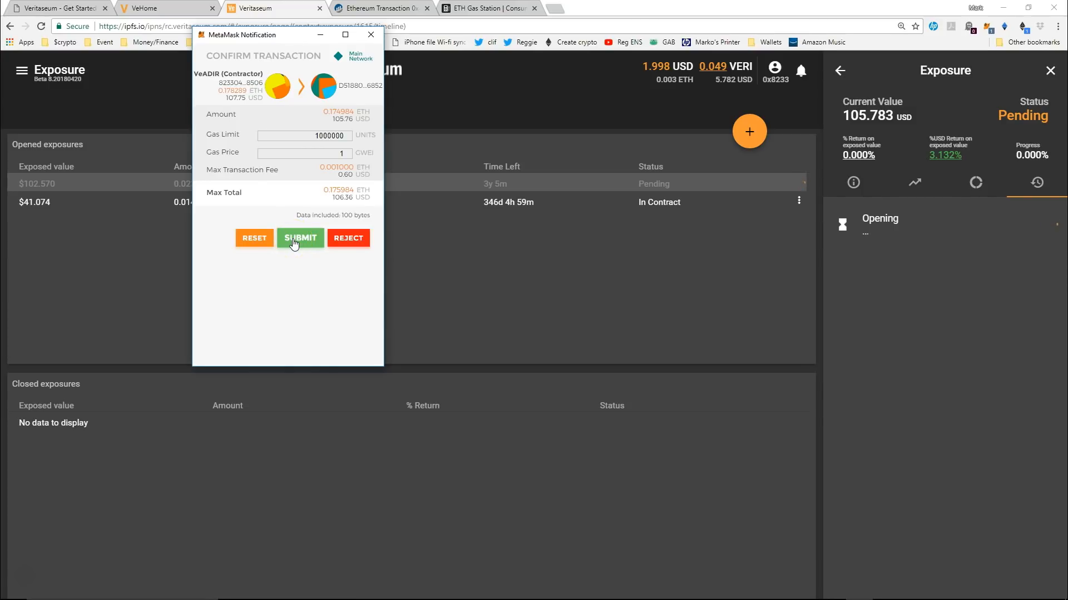
{"action": "left_click", "coordinate": [294, 242]}
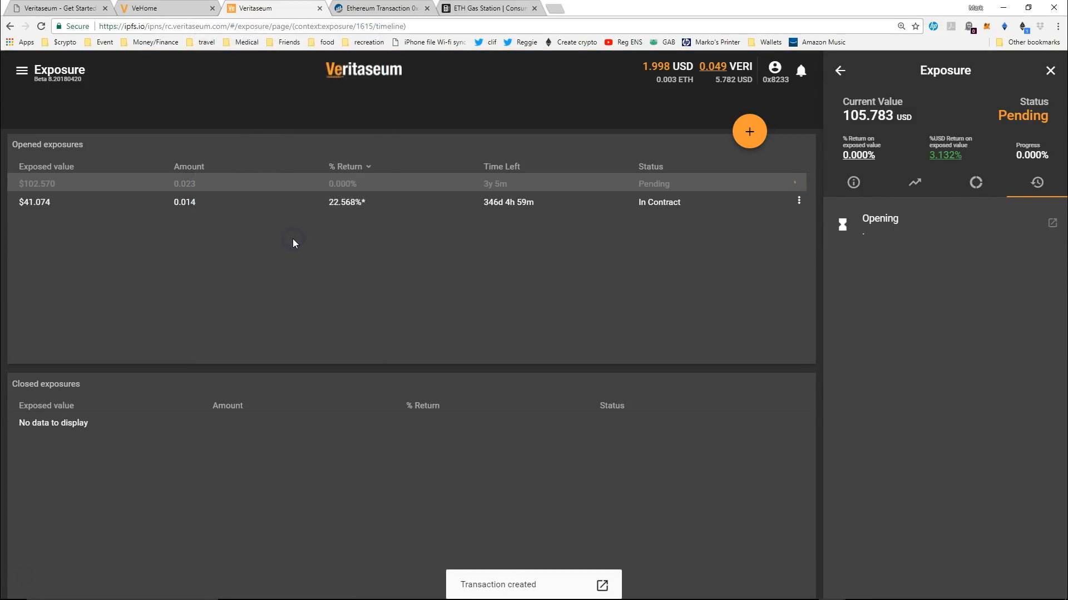
{"action": "left_click", "coordinate": [603, 585]}
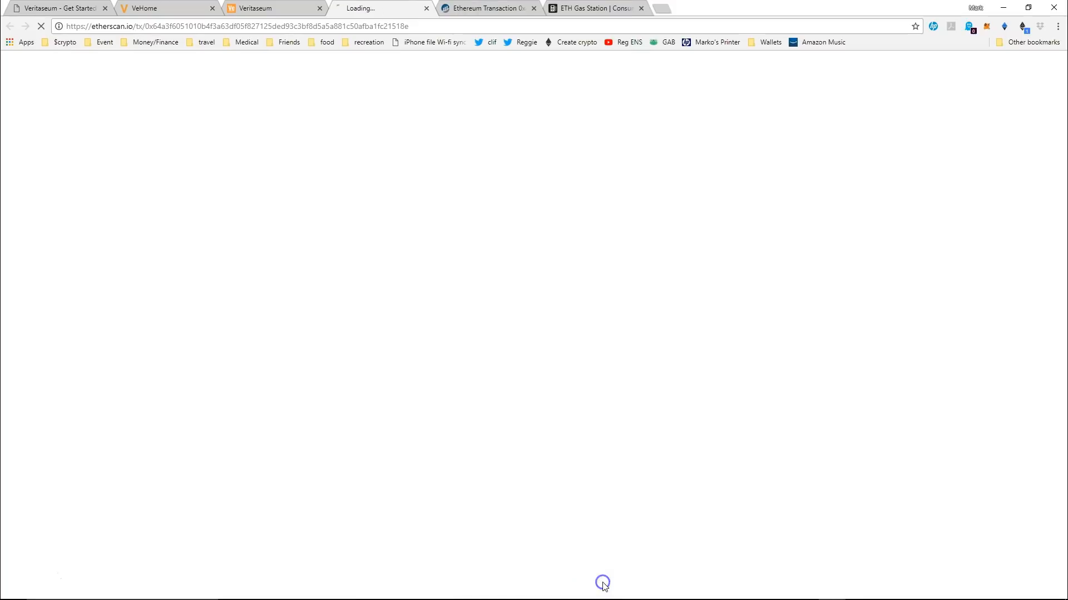
{"action": "left_click", "coordinate": [534, 9]}
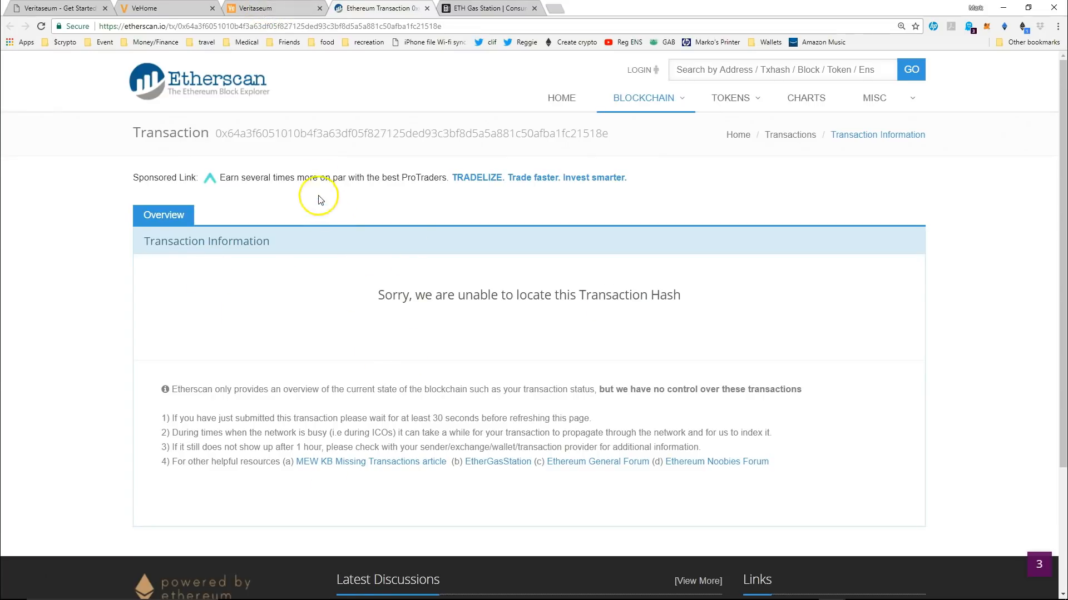
{"action": "left_click", "coordinate": [262, 6]}
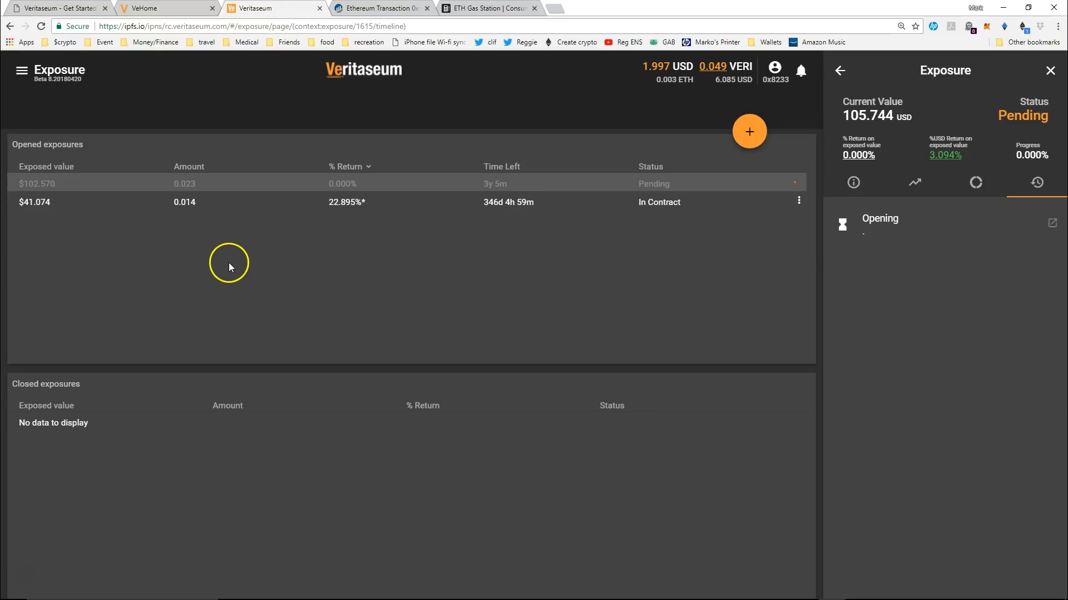
Open the VeADIR dashboard, reload it past the welcome message and examine the most recent Bucket Created entry in the latest trades
{"action": "left_click", "coordinate": [22, 73]}
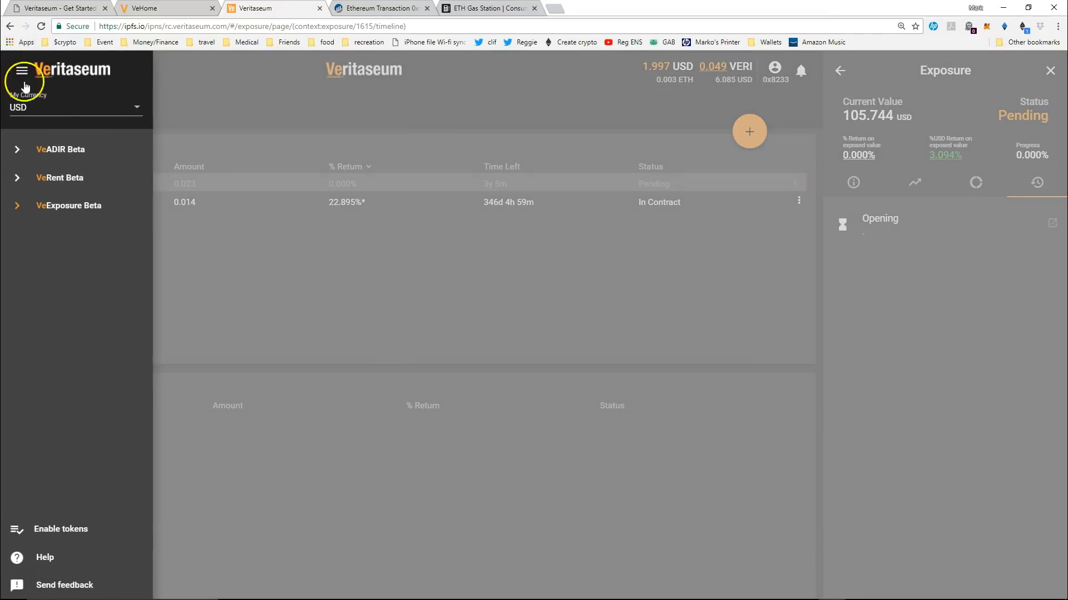
{"action": "left_click", "coordinate": [51, 151]}
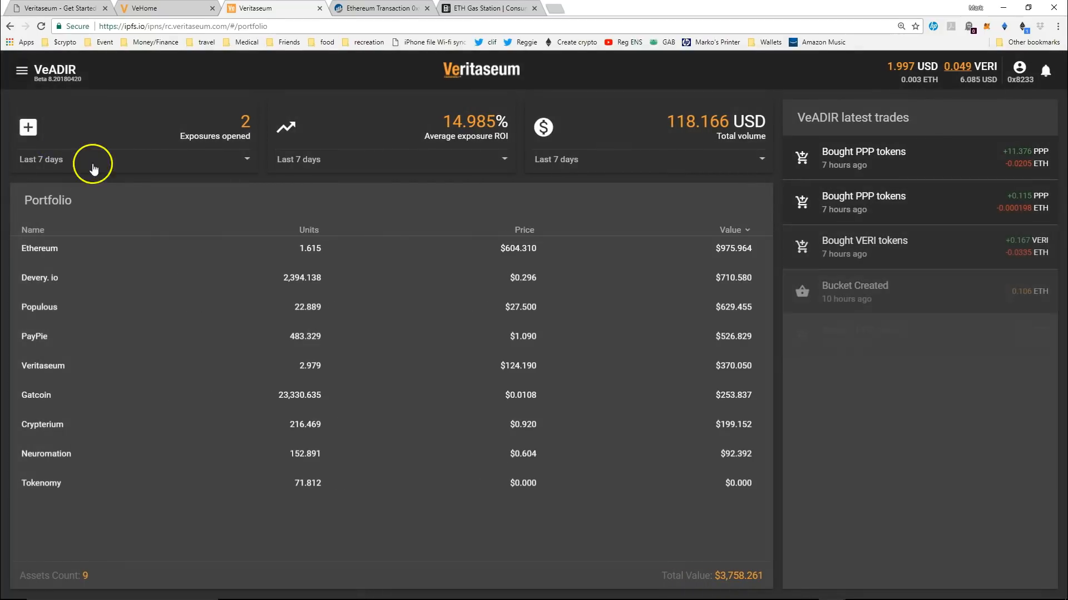
{"action": "left_click", "coordinate": [41, 27]}
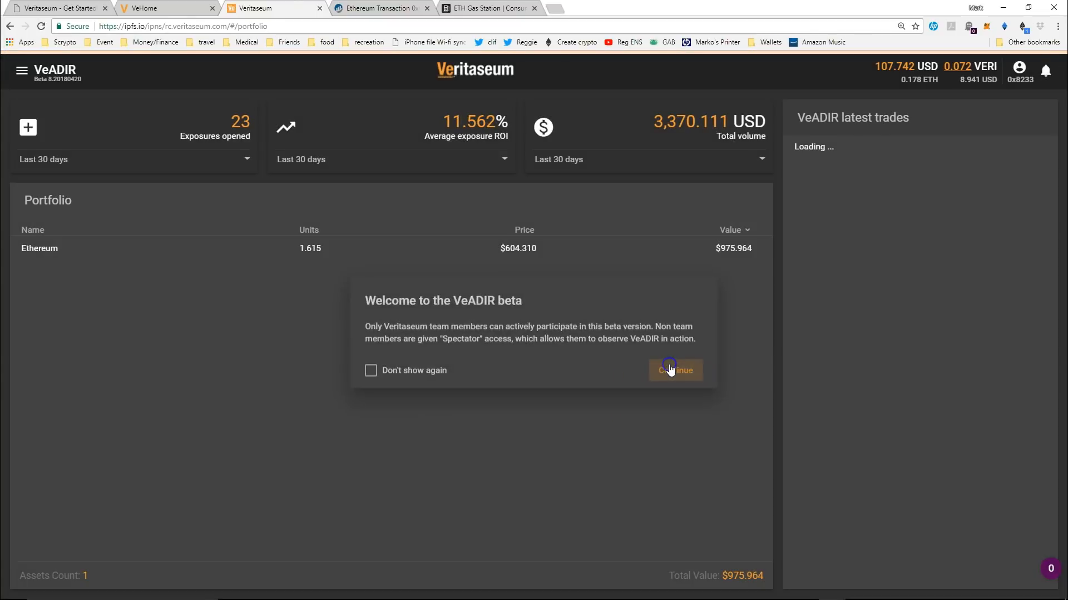
{"action": "left_click", "coordinate": [674, 363]}
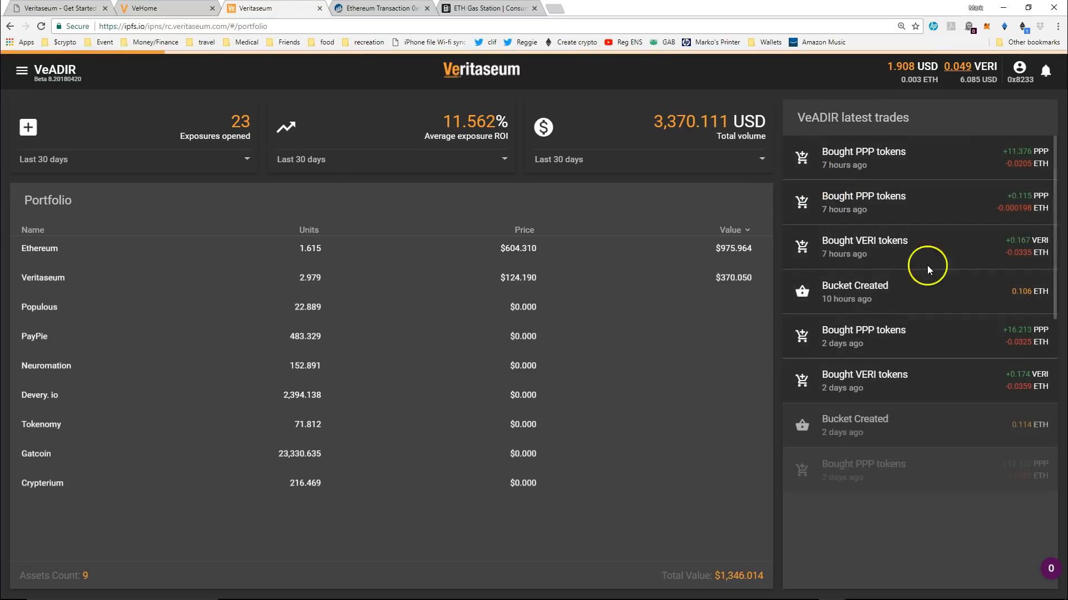
{"action": "left_click", "coordinate": [826, 286]}
{"action": "left_click_drag", "start_coordinate": [826, 286], "coordinate": [1054, 292]}
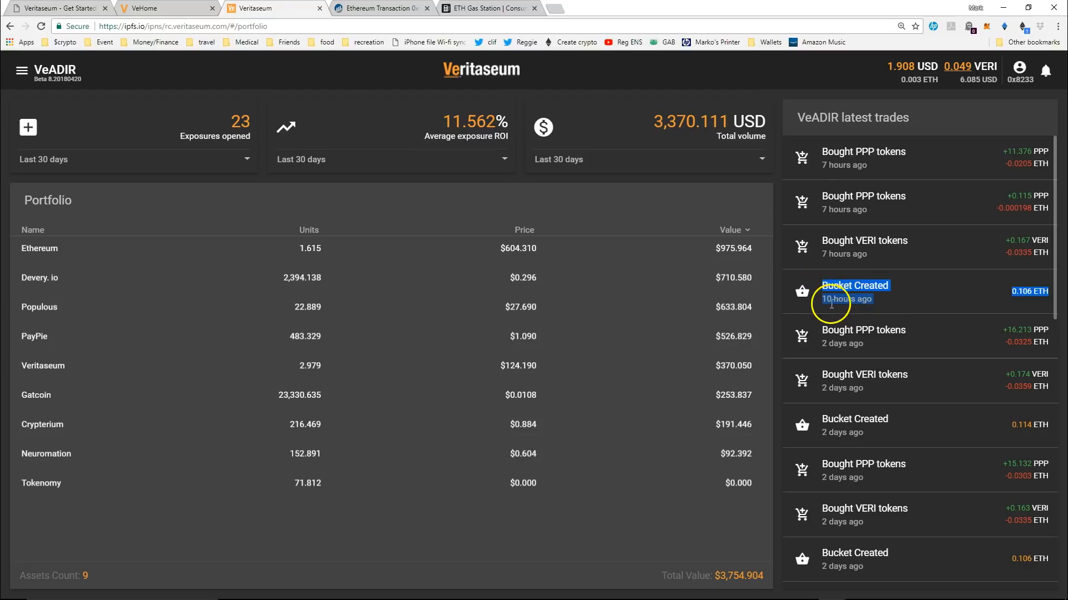
{"action": "left_click", "coordinate": [1034, 304]}
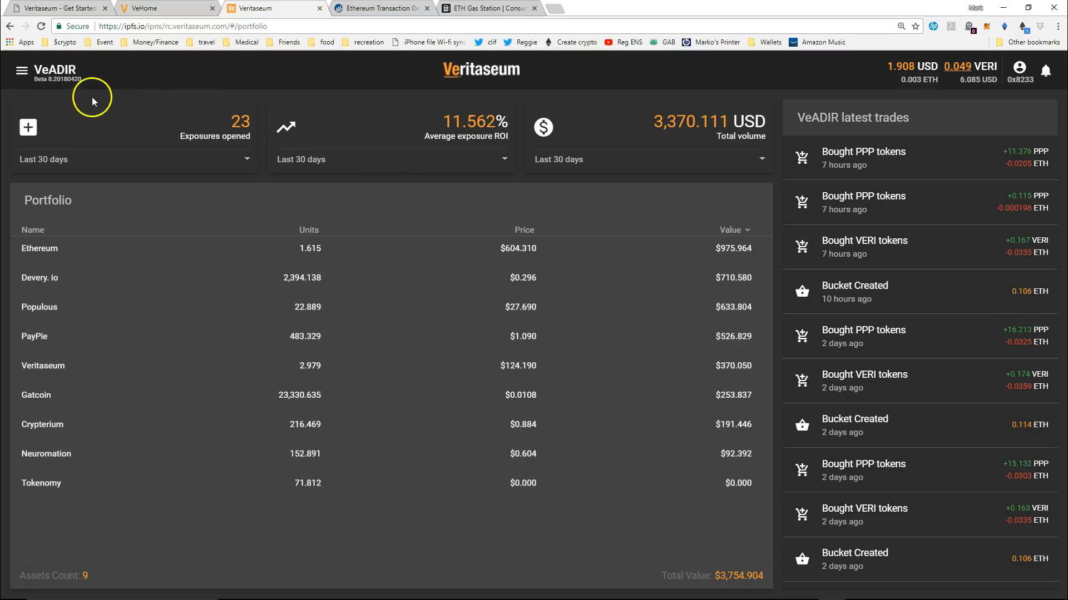
Start a new offer on VeRent's Offer VERI Tokens page with an amount of 0.049 VERI and a price of 19.999% ROI
{"action": "left_click", "coordinate": [22, 71]}
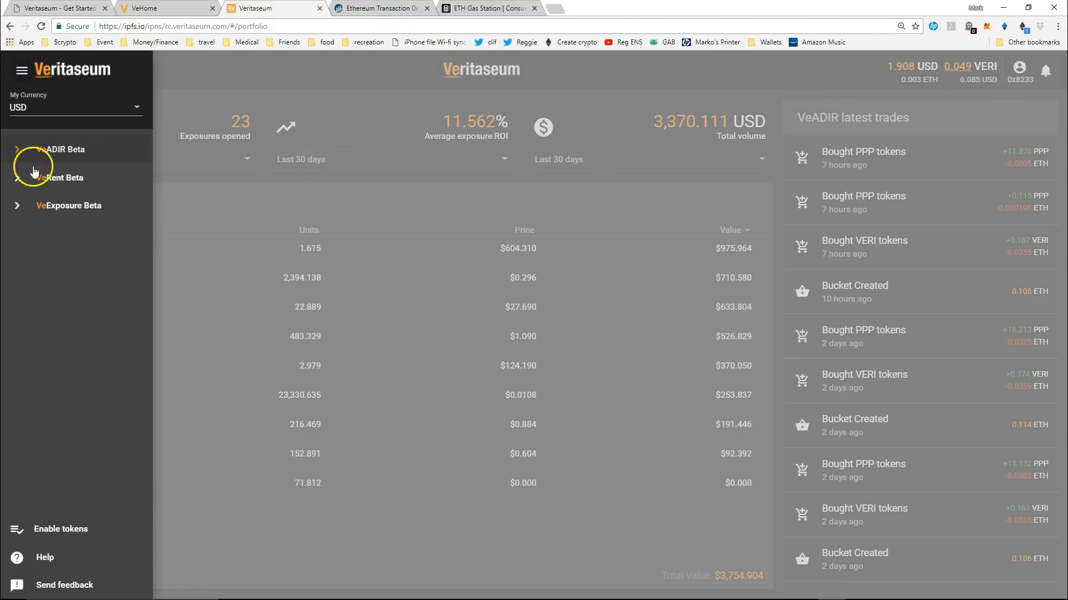
{"action": "left_click", "coordinate": [50, 184]}
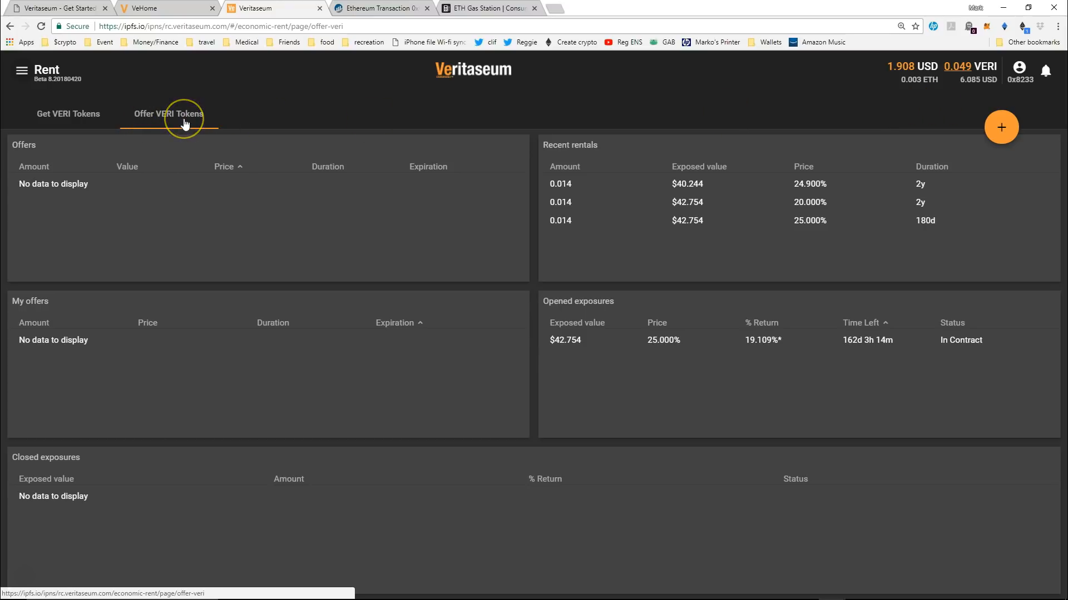
{"action": "left_click", "coordinate": [1001, 131]}
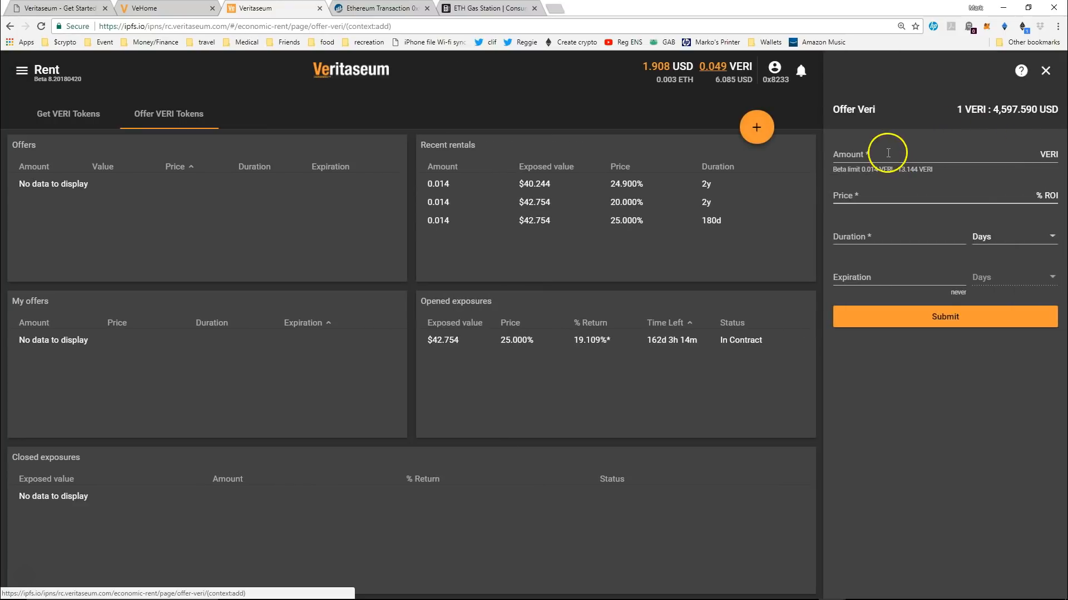
{"action": "left_click", "coordinate": [866, 155]}
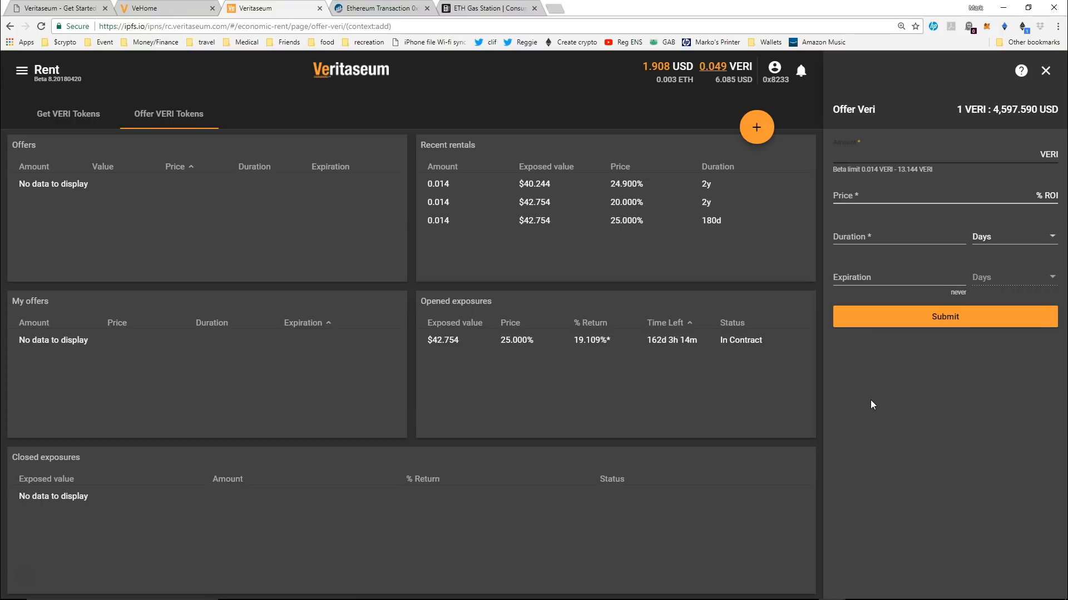
{"action": "type", "text": "0.049"}
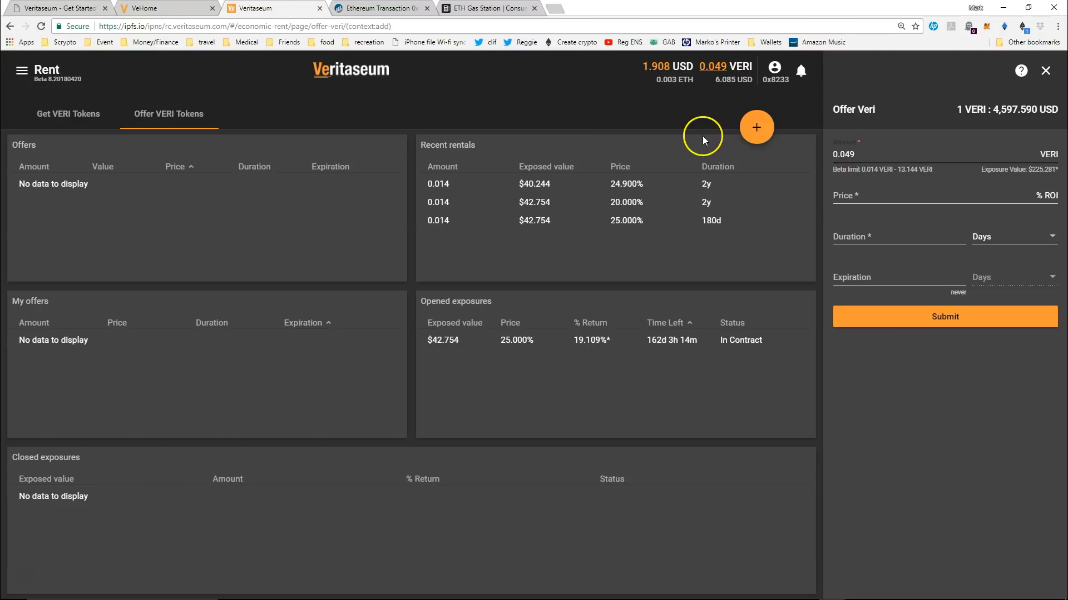
{"action": "left_click", "coordinate": [849, 190]}
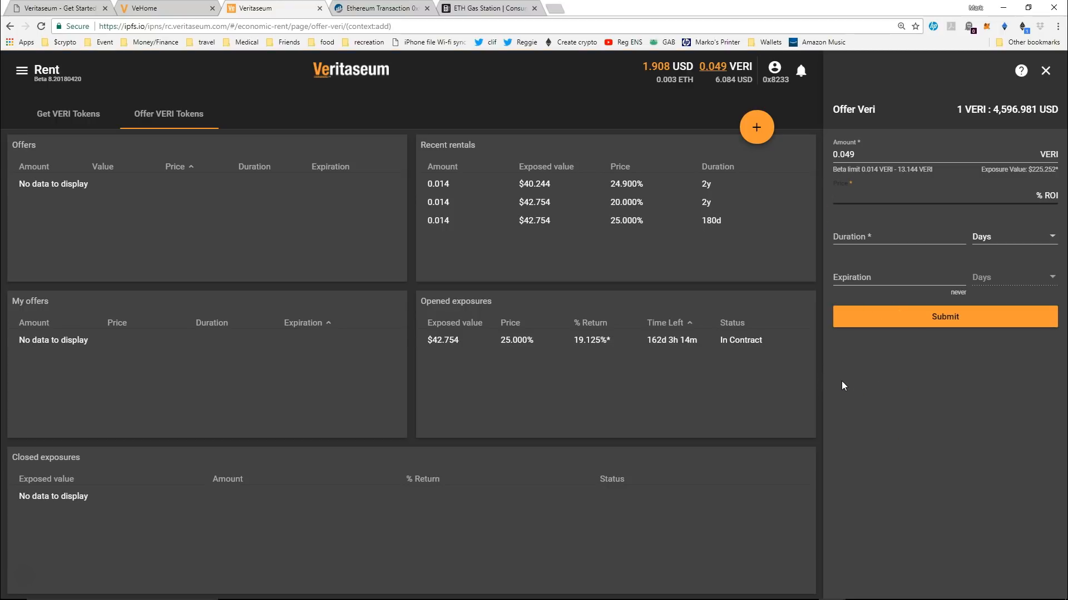
{"action": "type", "text": "199"}
{"action": "type", "text": "999"}
Set the VERI offer's duration to 6 Months (30 days) and its expiration to 14 Days
{"action": "left_click", "coordinate": [873, 248]}
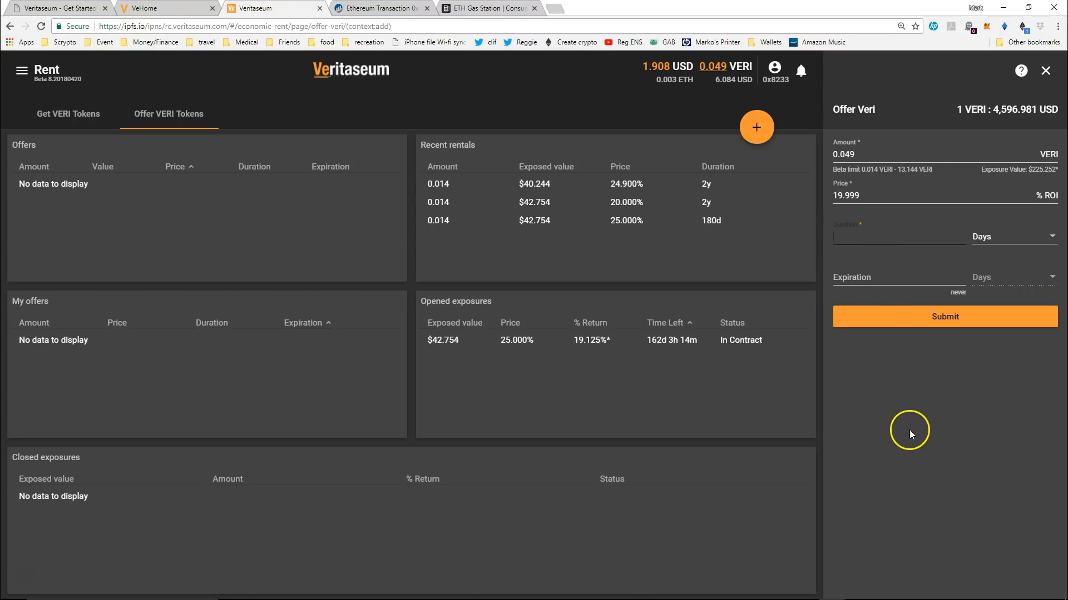
{"action": "mouse_move", "coordinate": [847, 596]}
{"action": "left_click", "coordinate": [1050, 238]}
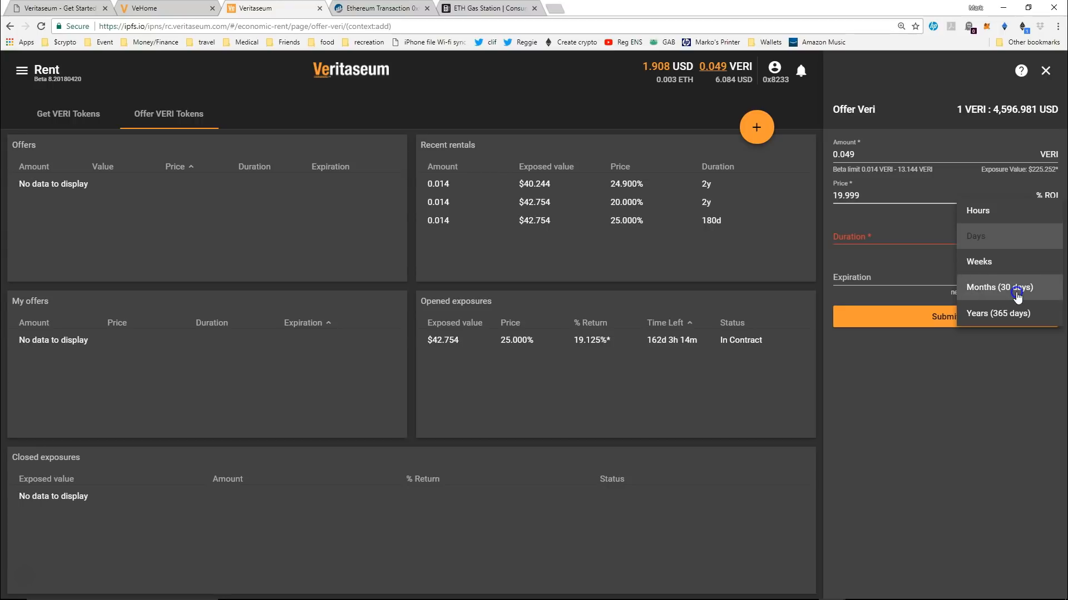
{"action": "left_click", "coordinate": [1017, 297]}
{"action": "left_click", "coordinate": [867, 235]}
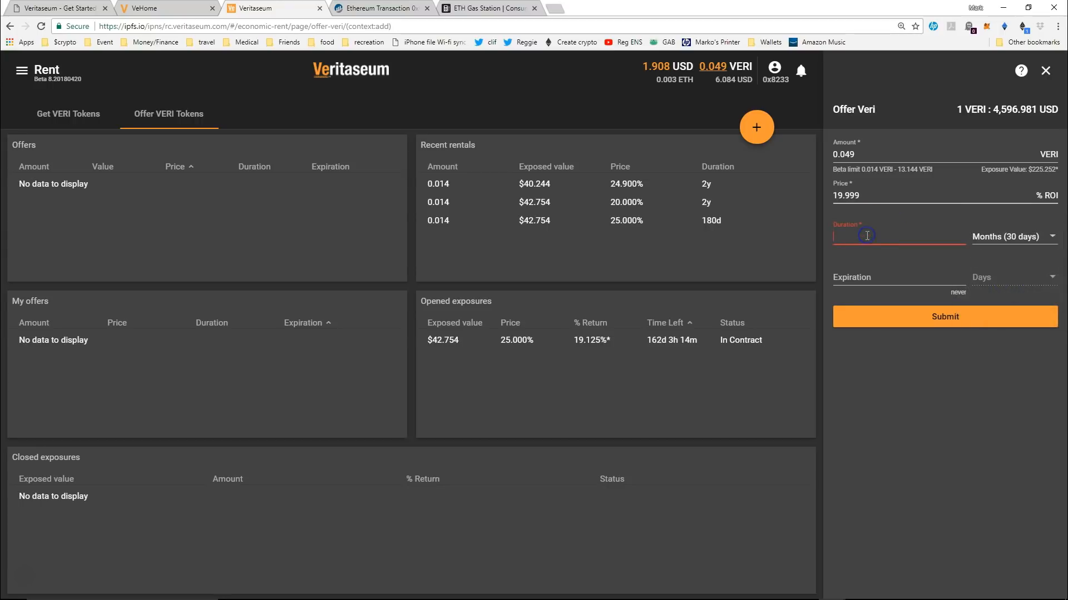
{"action": "type", "text": "6"}
{"action": "left_click", "coordinate": [865, 276]}
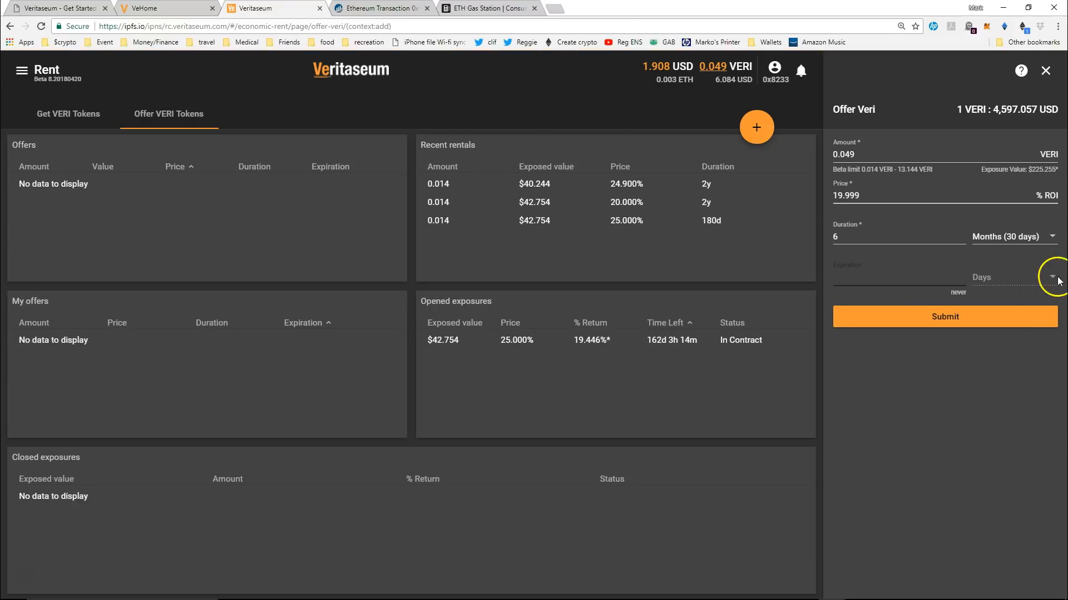
{"action": "left_click", "coordinate": [897, 281]}
{"action": "type", "text": "14"}
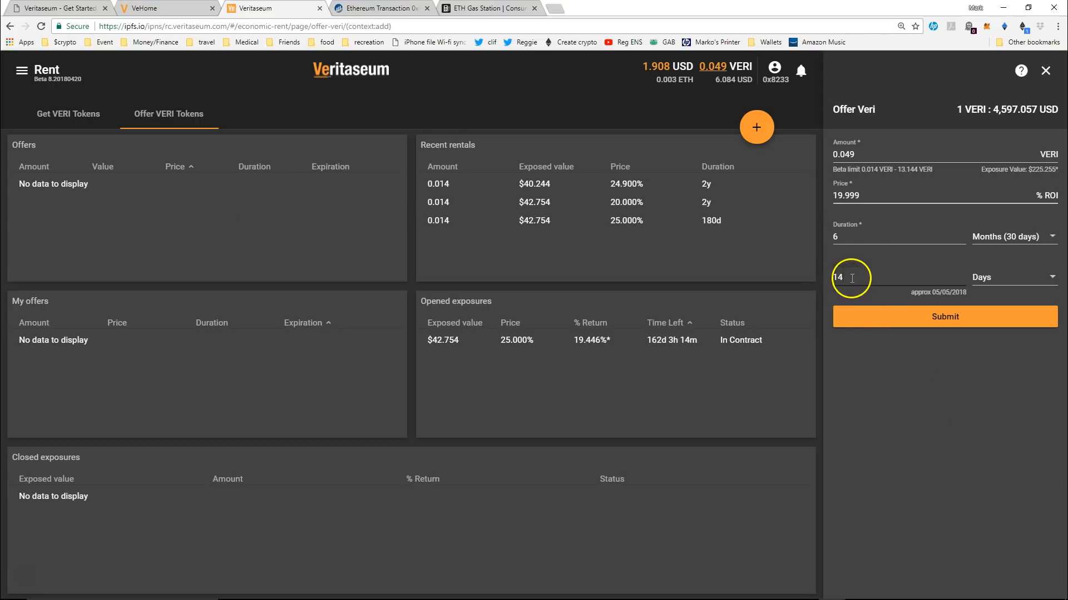
Submit the VERI offer, accept the confirmation notice and approve the transaction in MetaMask
{"action": "left_click", "coordinate": [916, 319]}
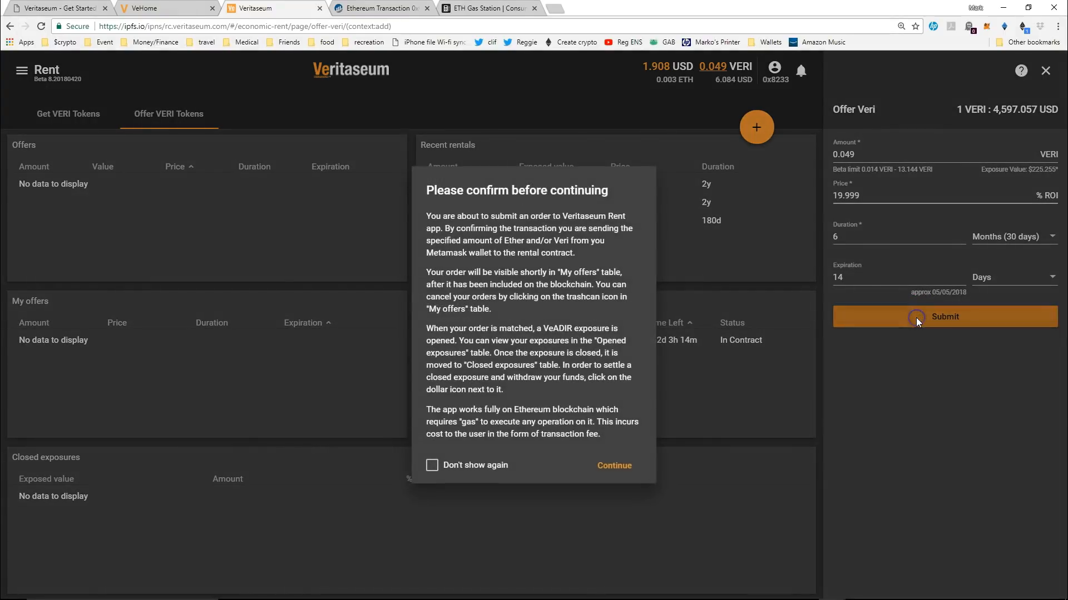
{"action": "left_click", "coordinate": [609, 467]}
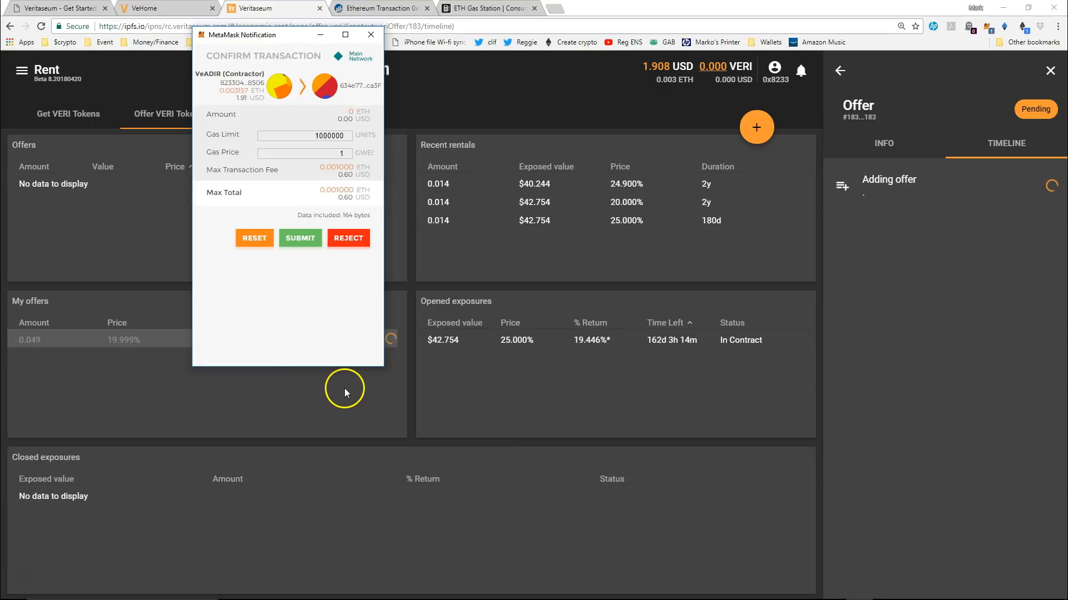
{"action": "left_click", "coordinate": [300, 239]}
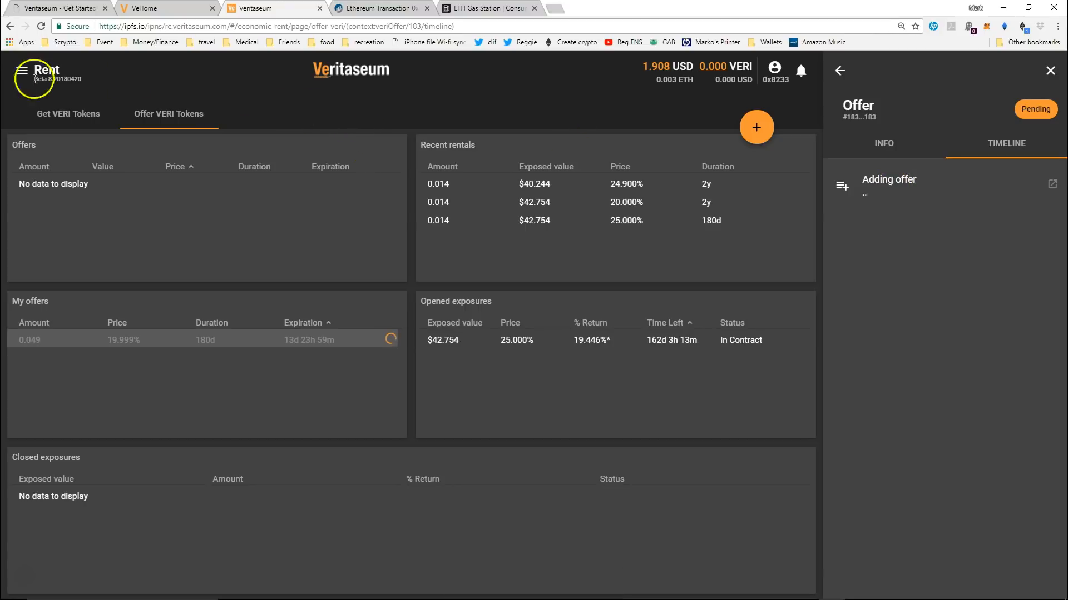
View the offers and exposures on the Get VERI Tokens page, and go to VeExposure
{"action": "left_click", "coordinate": [64, 115]}
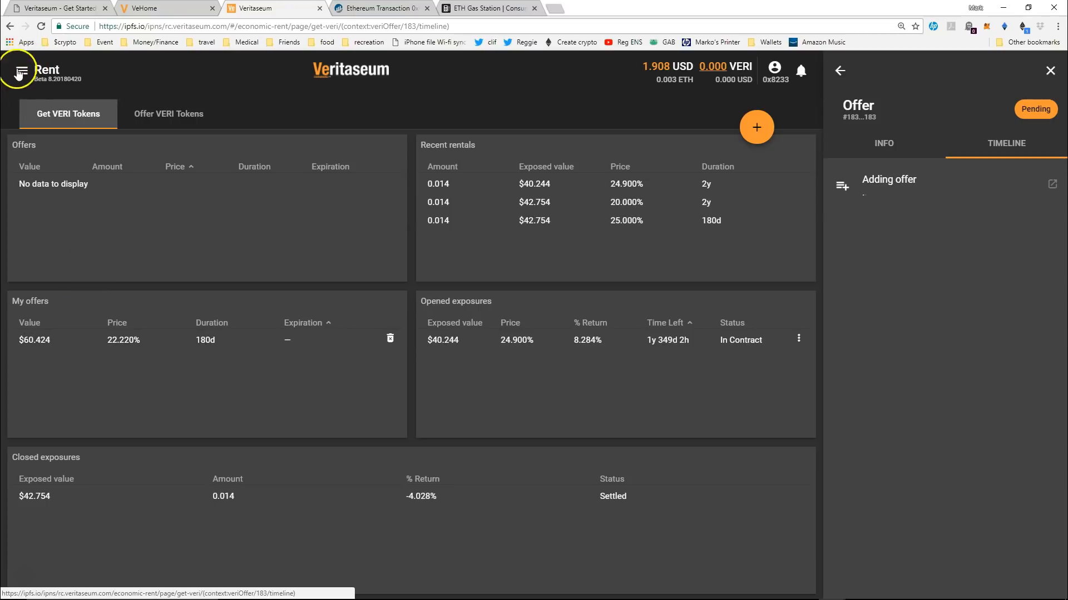
{"action": "left_click", "coordinate": [22, 71]}
{"action": "left_click", "coordinate": [83, 216]}
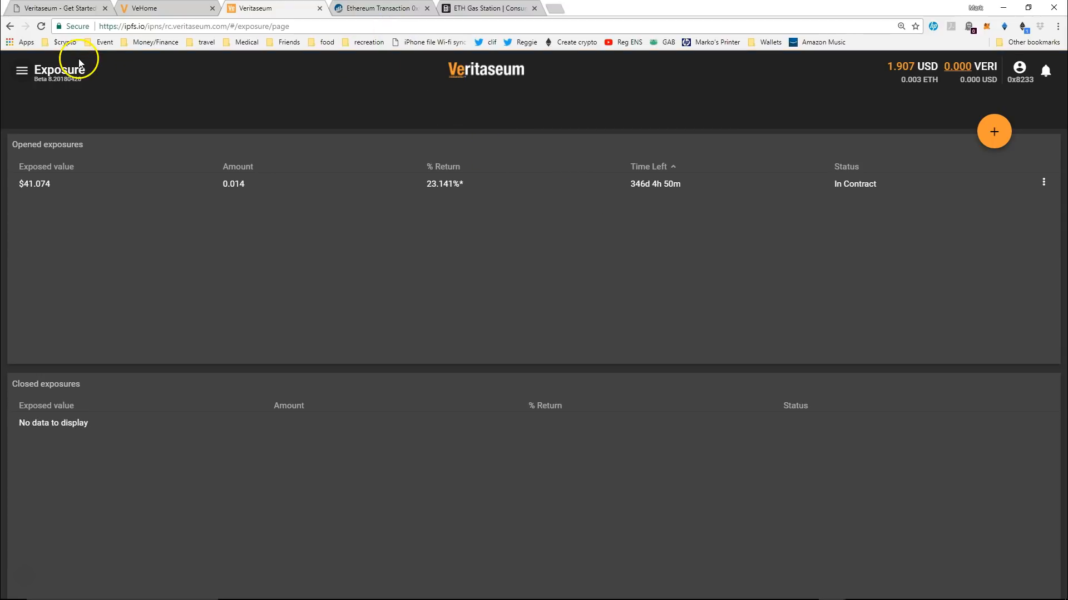
Check the sent transactions in the MetaMask wallet, and go to the VeADIR dashboard
{"action": "left_click", "coordinate": [987, 27]}
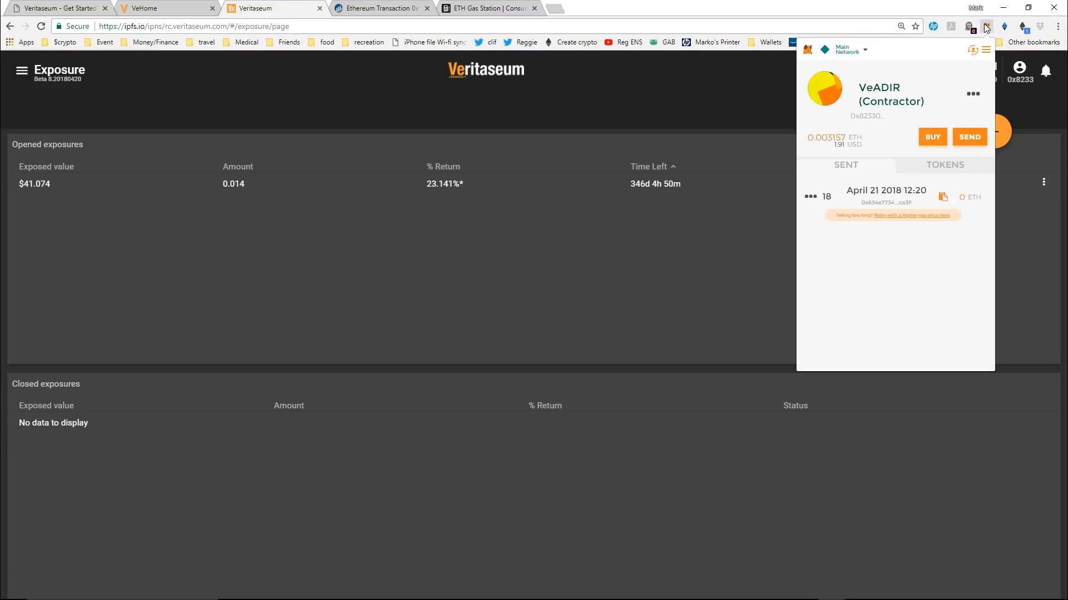
{"action": "left_click", "coordinate": [546, 269]}
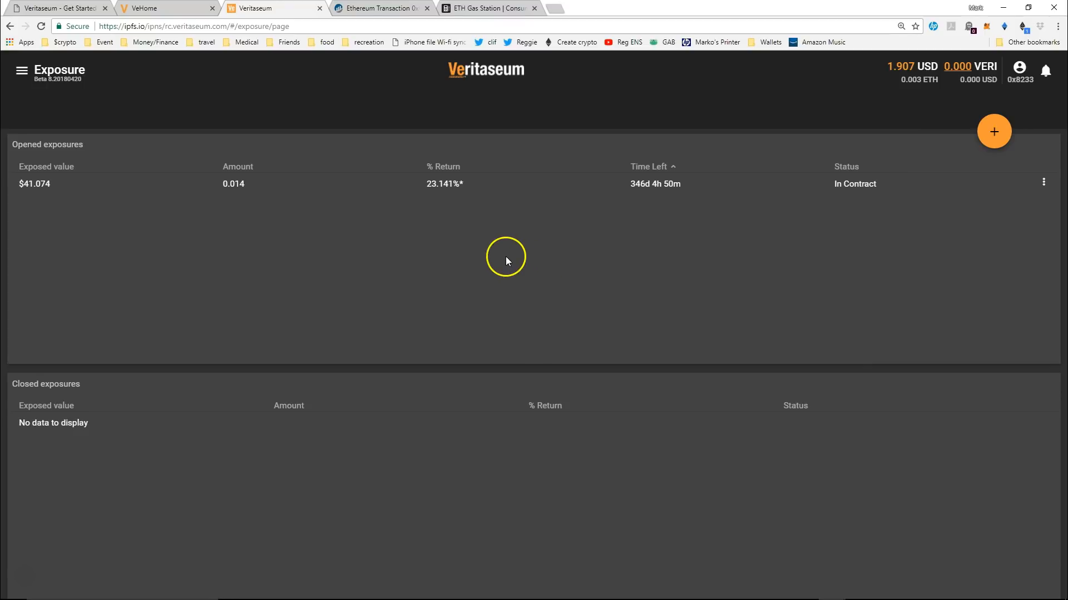
{"action": "left_click", "coordinate": [9, 71]}
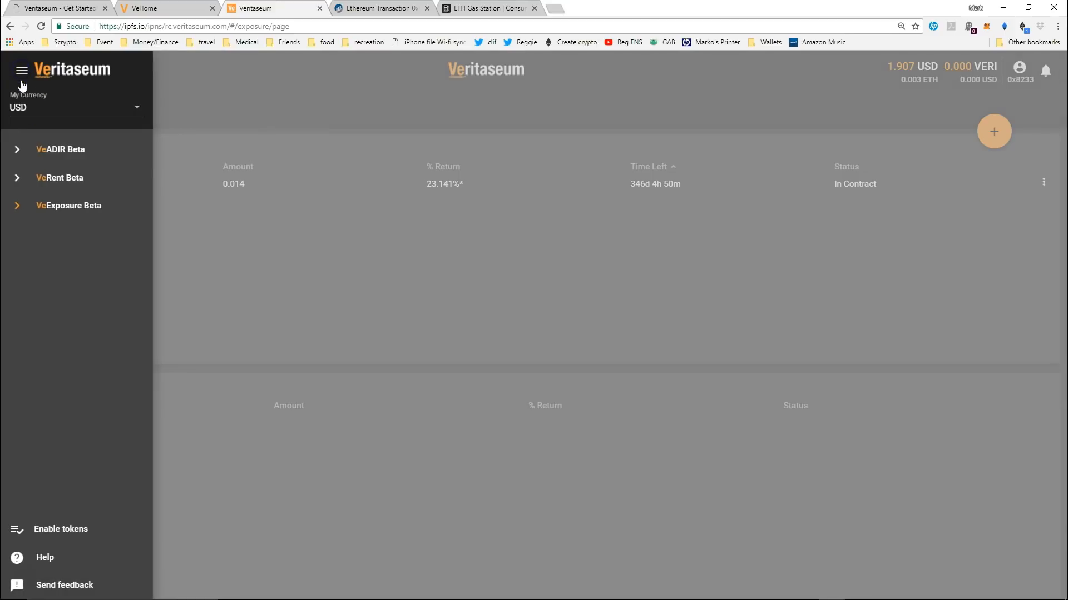
{"action": "left_click", "coordinate": [49, 158]}
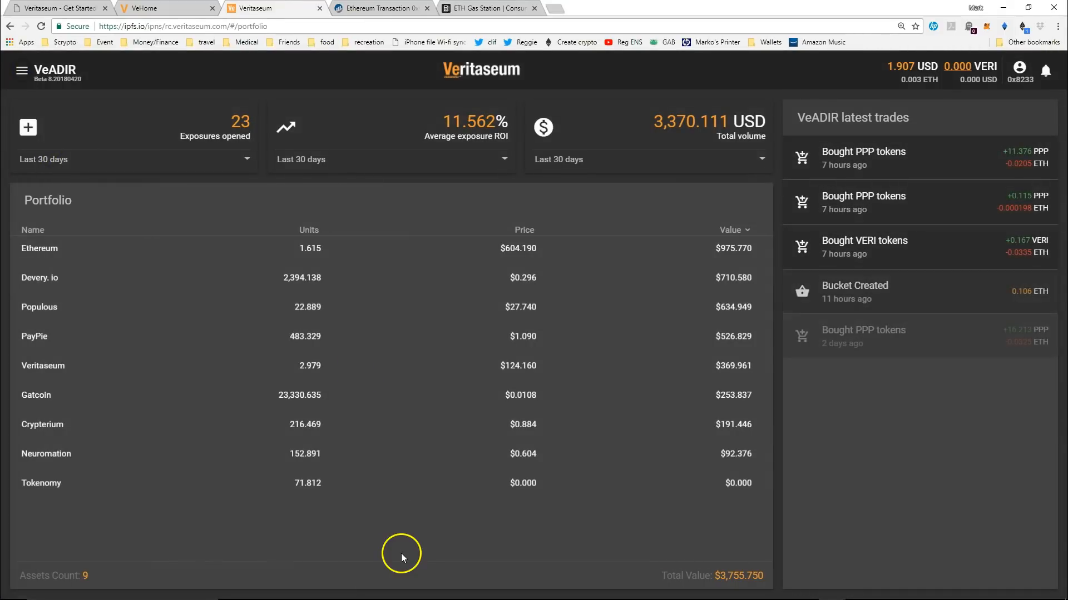